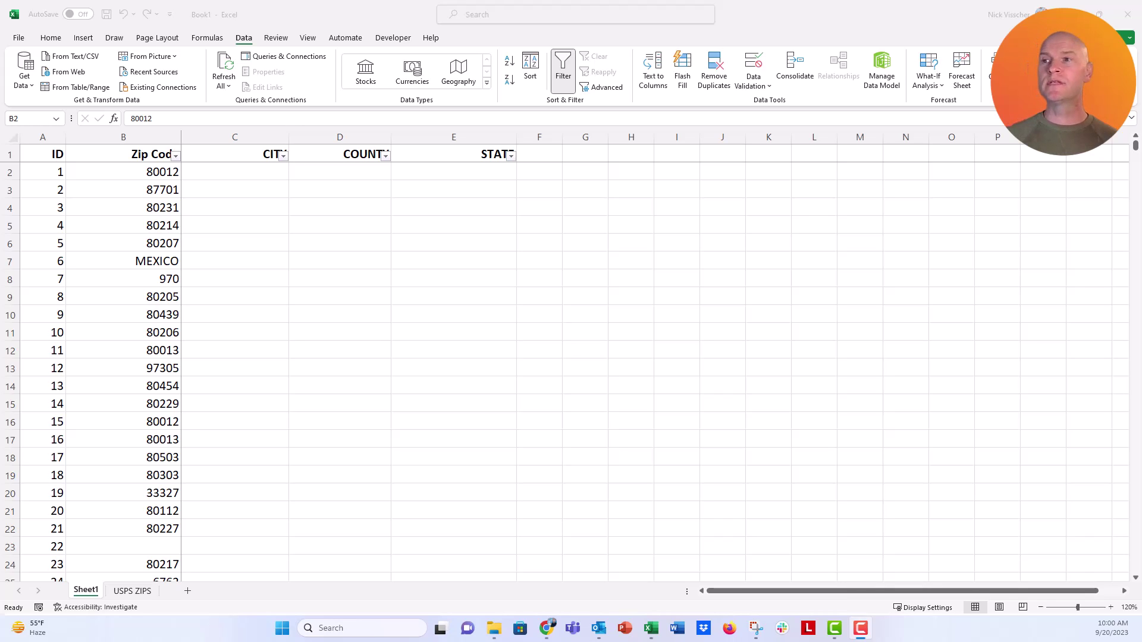
Inspect the zip code entries, including MEXICO, the short code 970 and ID 22's blank zip
left_click(105, 176)
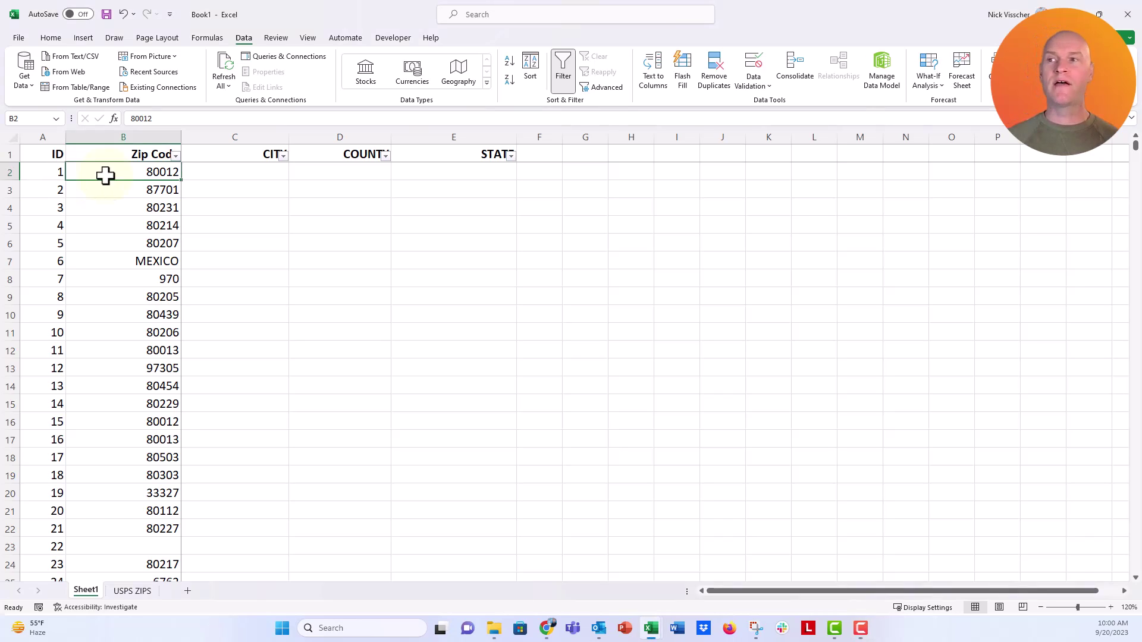
left_click(93, 261)
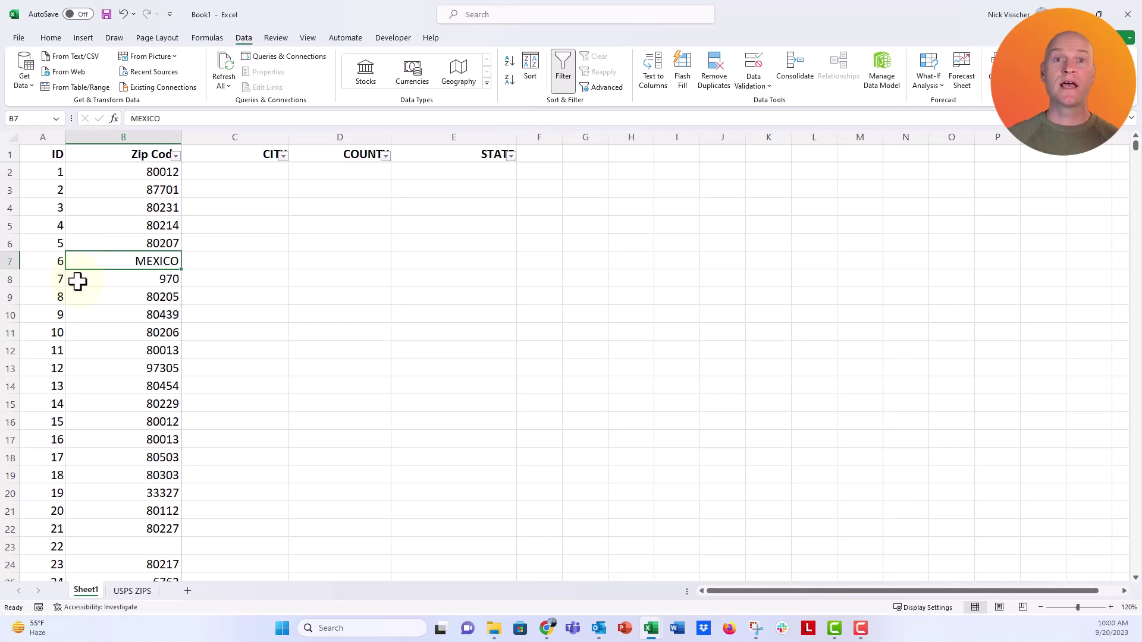
key("Down")
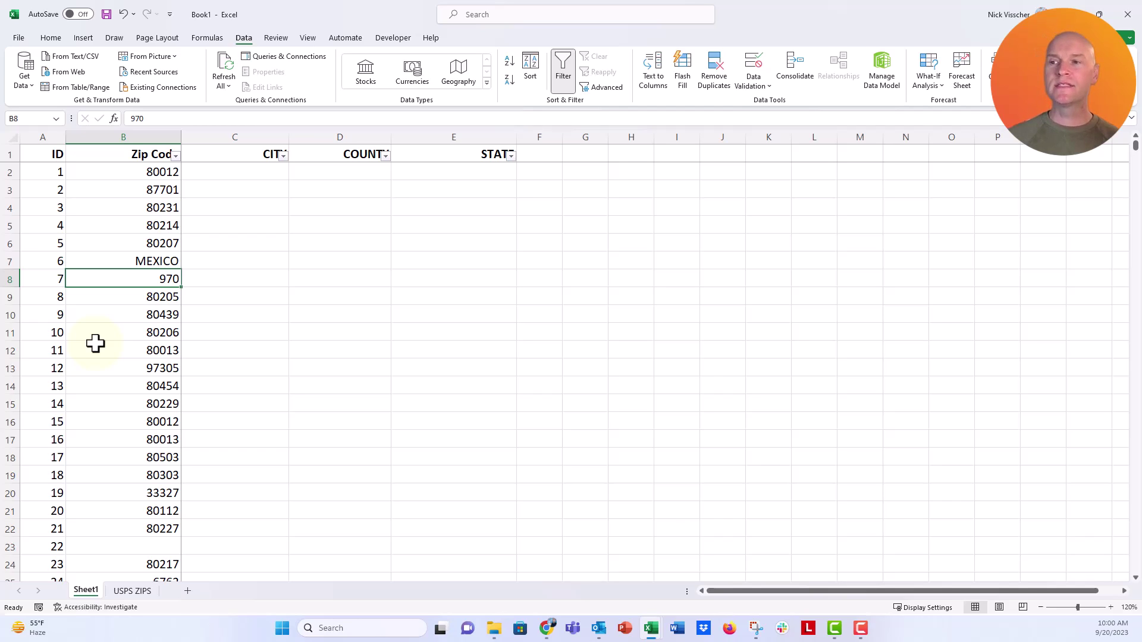
scroll(96, 342, "down", 4)
left_click(85, 333)
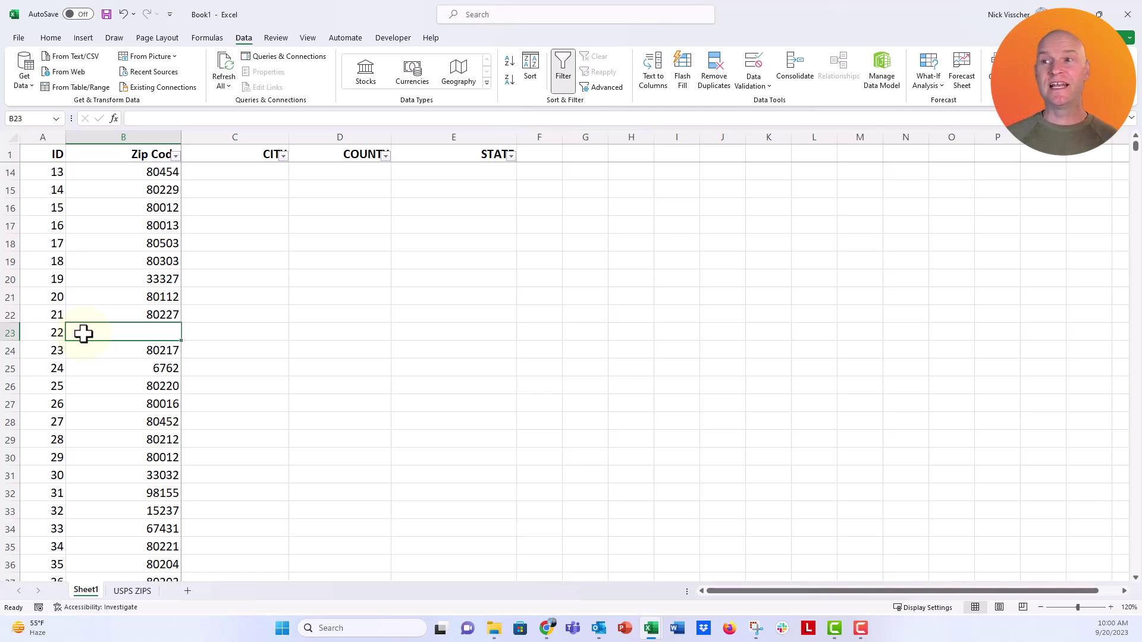
scroll(83, 334, "up", 4)
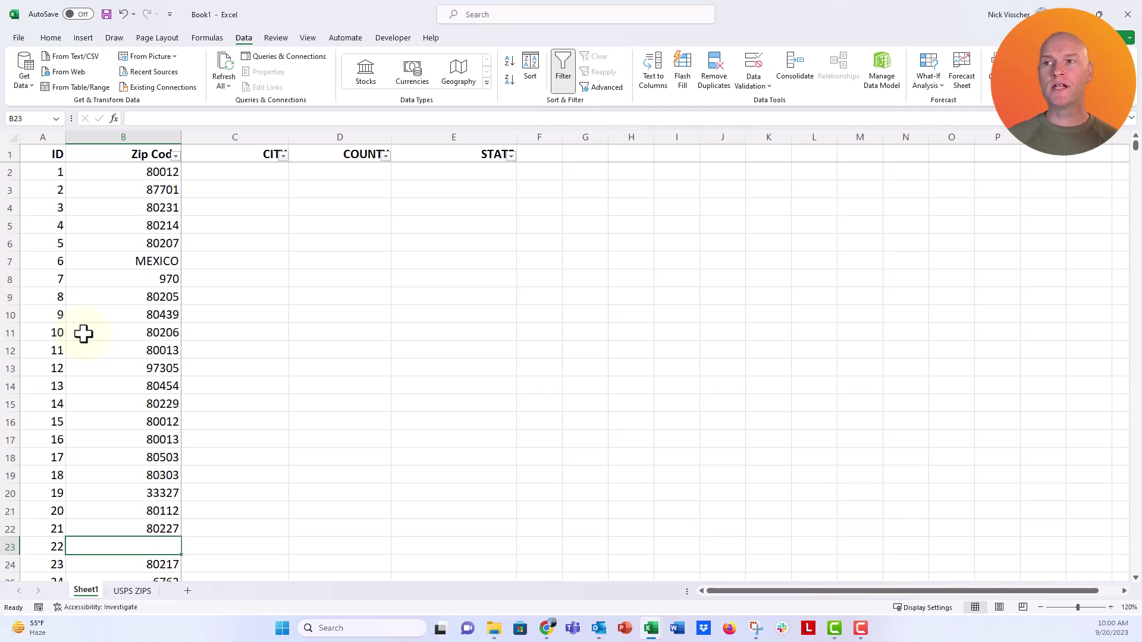
Remove the header-row filter, check row 2's zip 80012, CITY, COUNTY and STATE cells, then show USPS ZIPS
left_click_drag(56, 151, 494, 150)
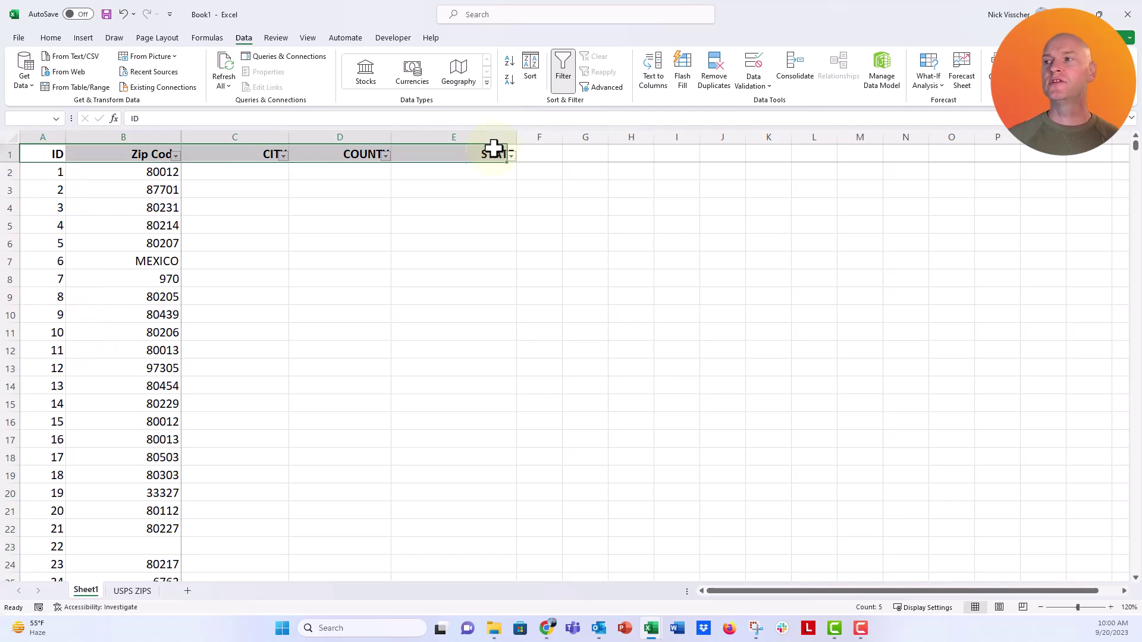
left_click(563, 70)
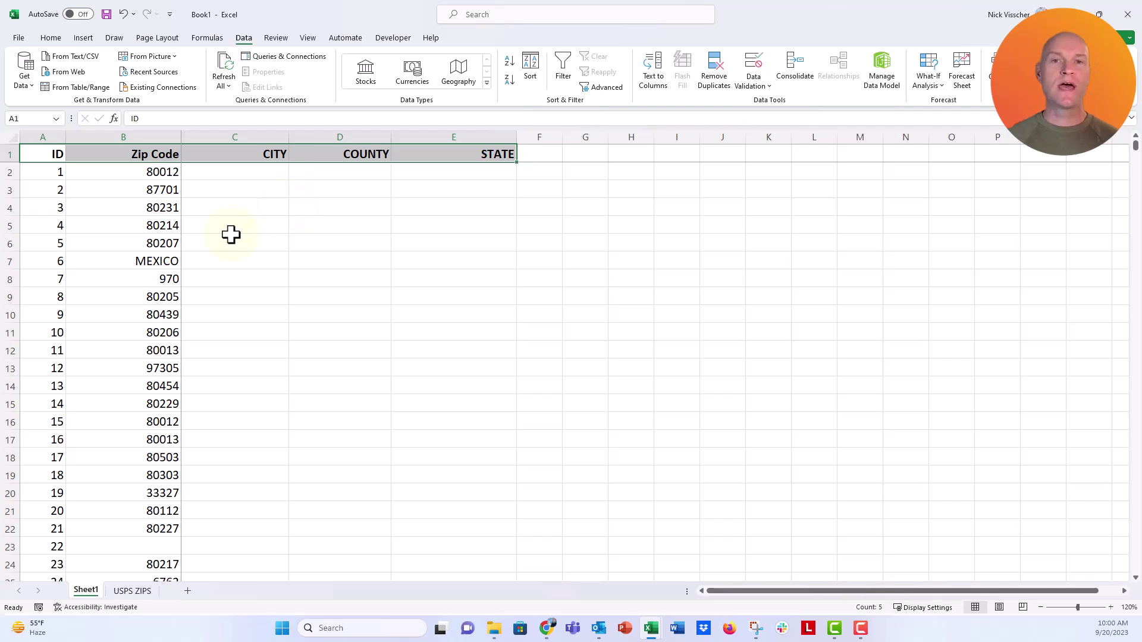
left_click(212, 175)
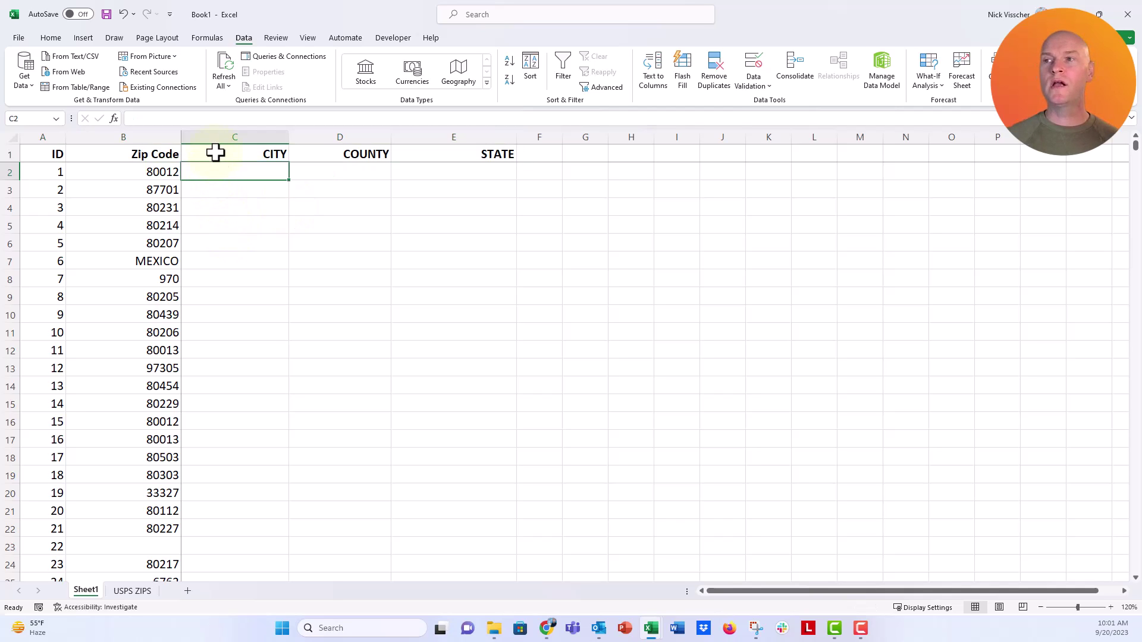
left_click(135, 170)
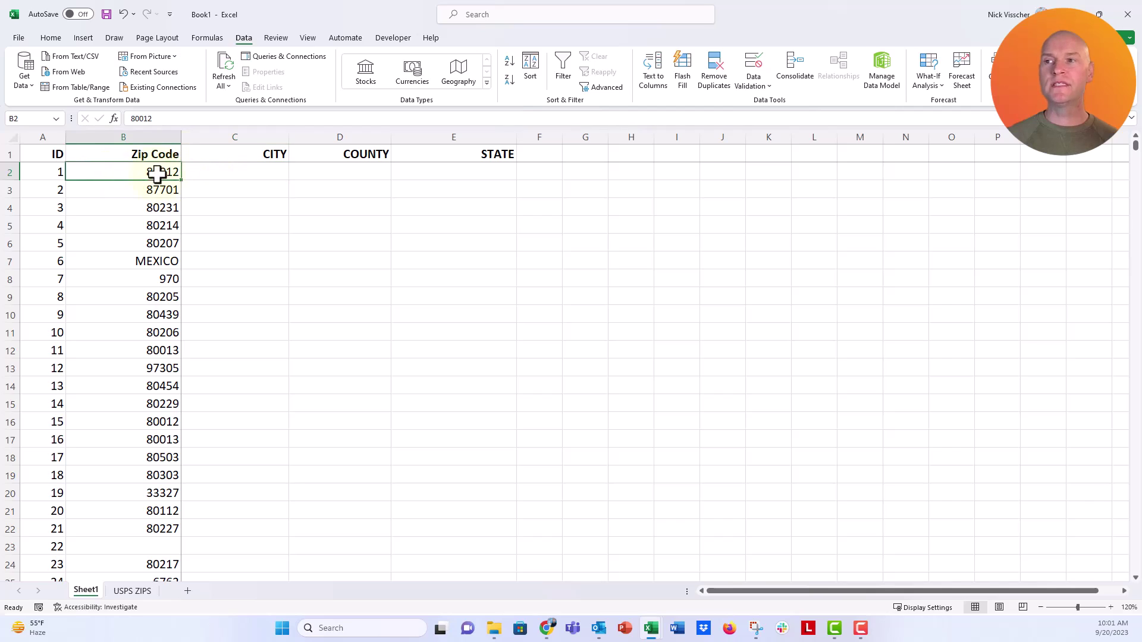
left_click(214, 176)
left_click(347, 172)
left_click(452, 173)
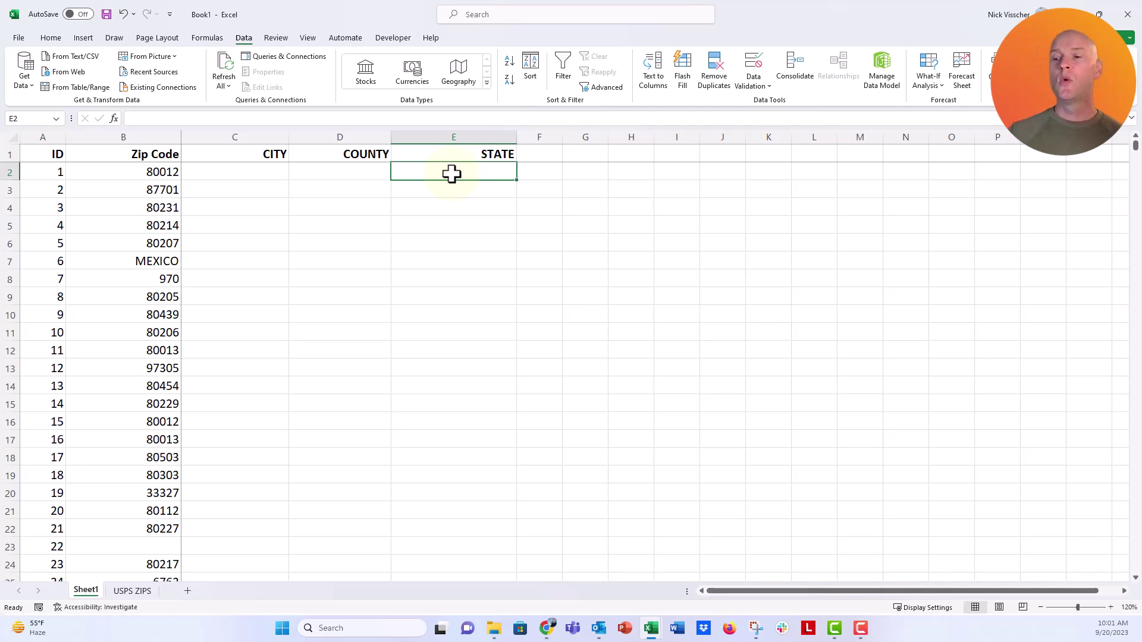
left_click(112, 593)
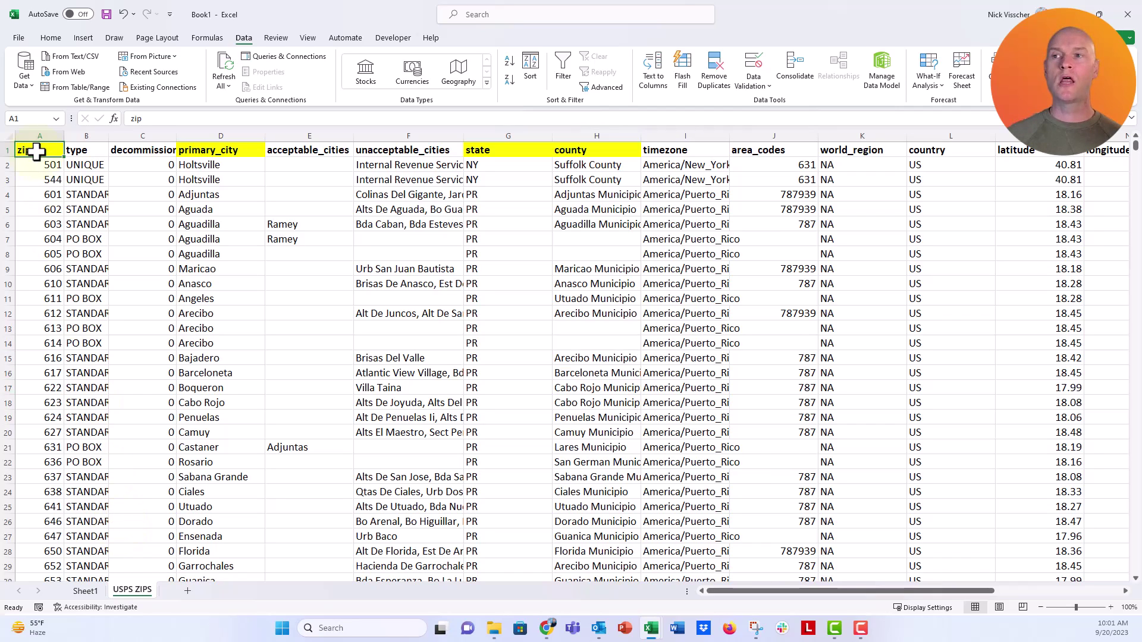
Review the USPS ZIPS primary_city, state, county and decommissioned columns
left_click(188, 134)
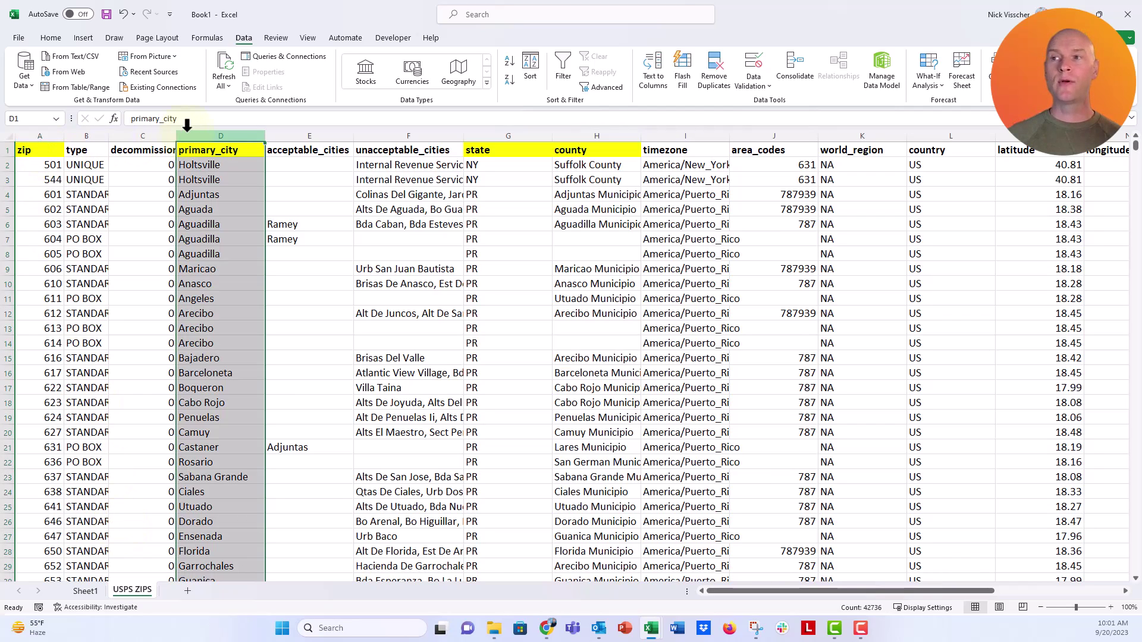
left_click(482, 129)
left_click(574, 130)
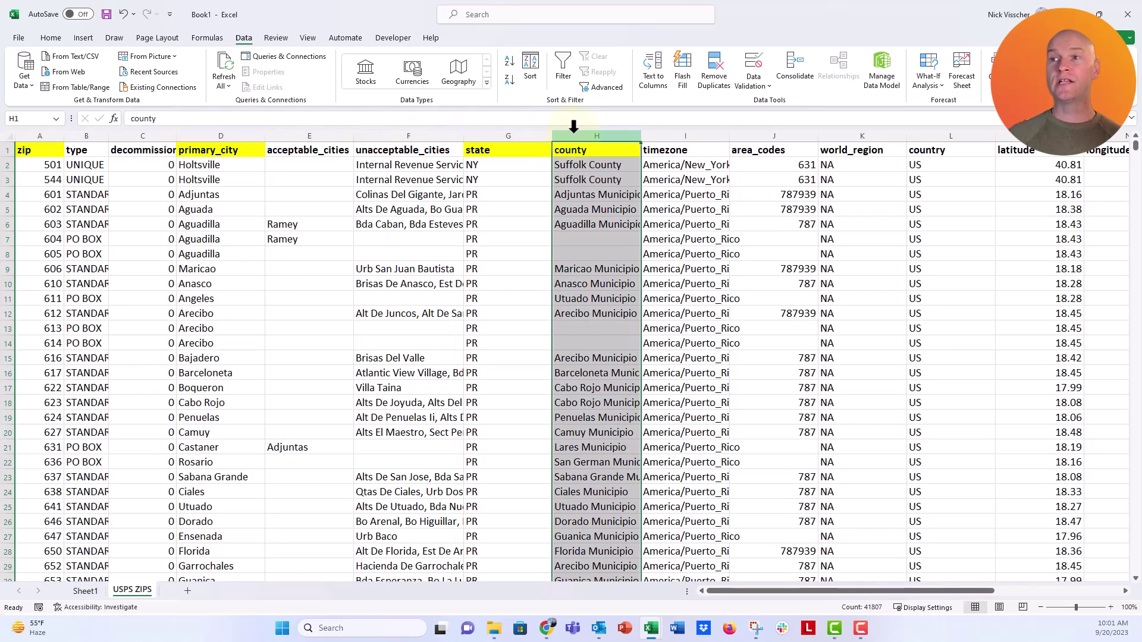
left_click(163, 130)
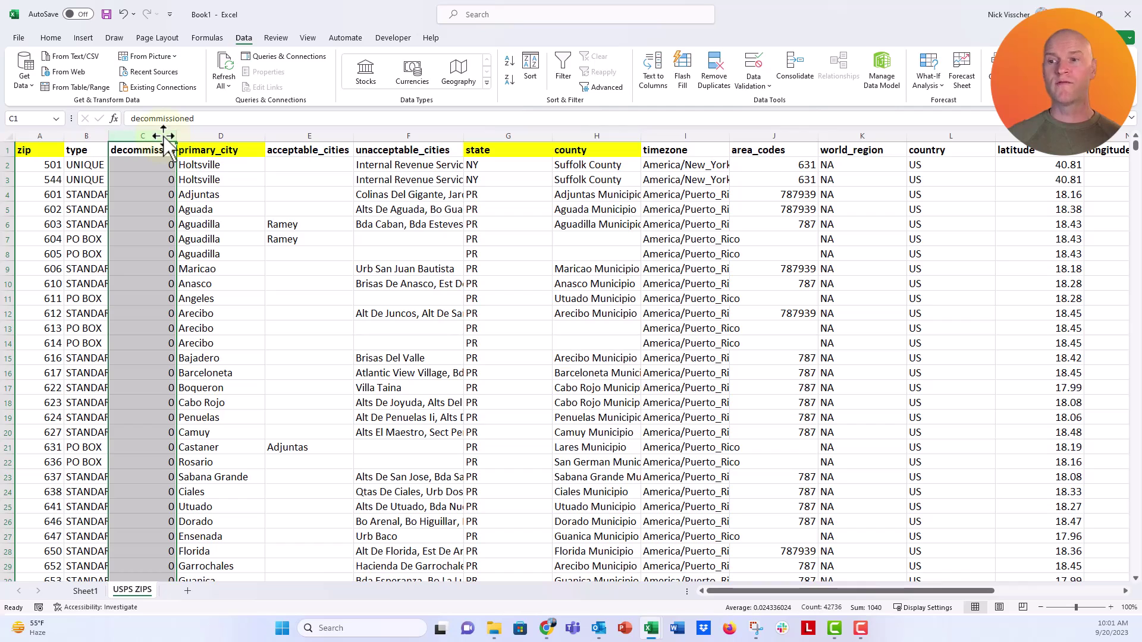
left_click(95, 591)
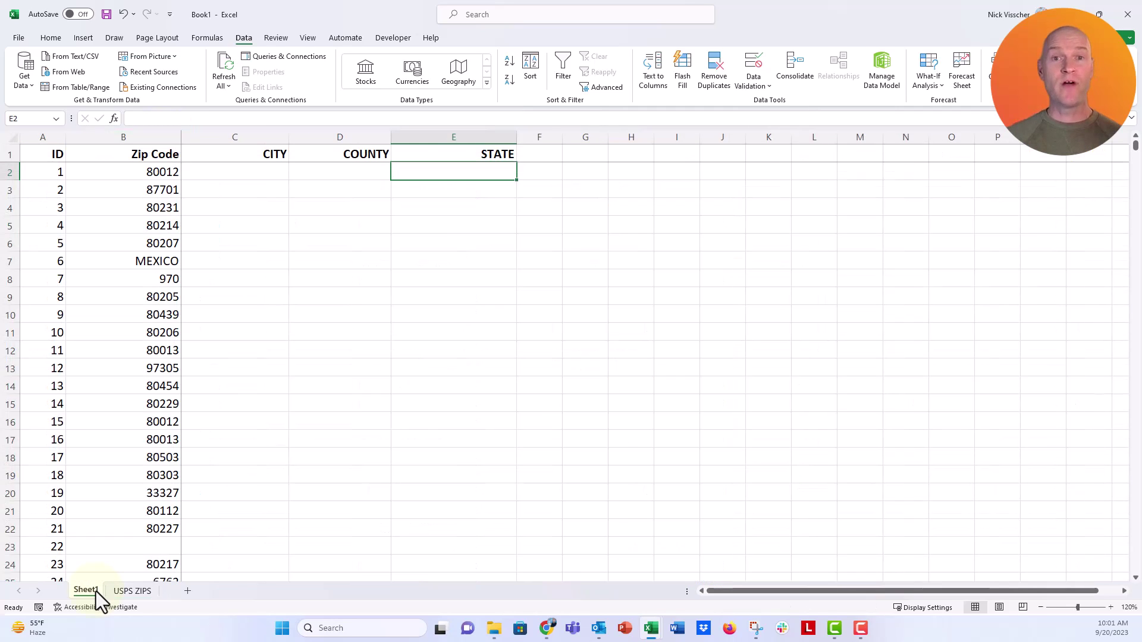
Compare Sheet1's first zip code with the USPS ZIPS zip column, ending on the first CITY cell
left_click(205, 171)
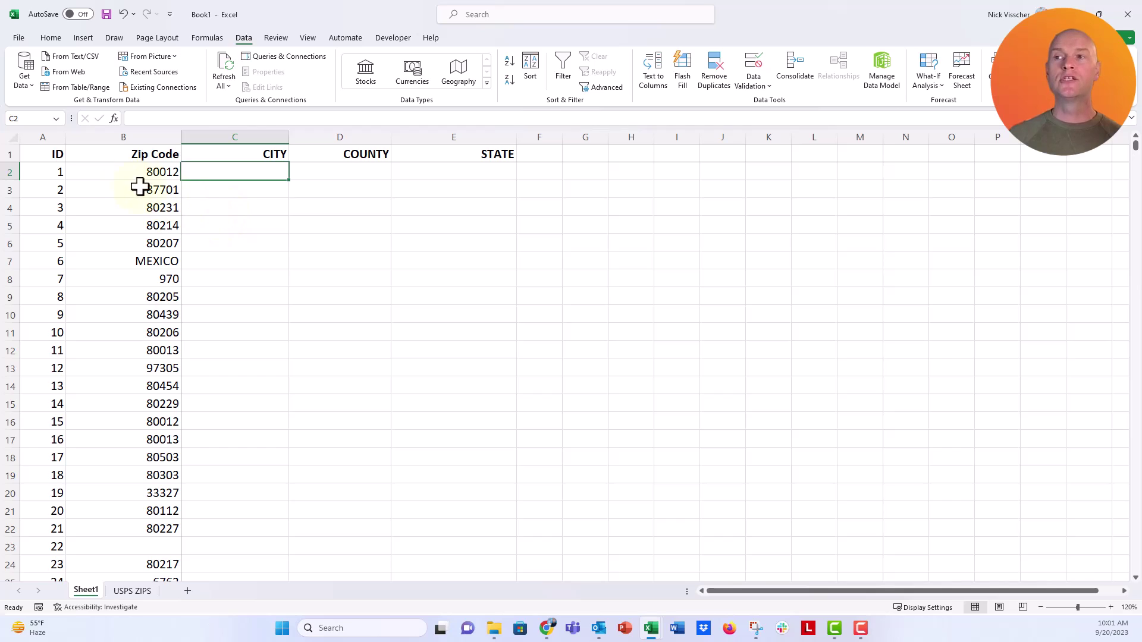
left_click(110, 173)
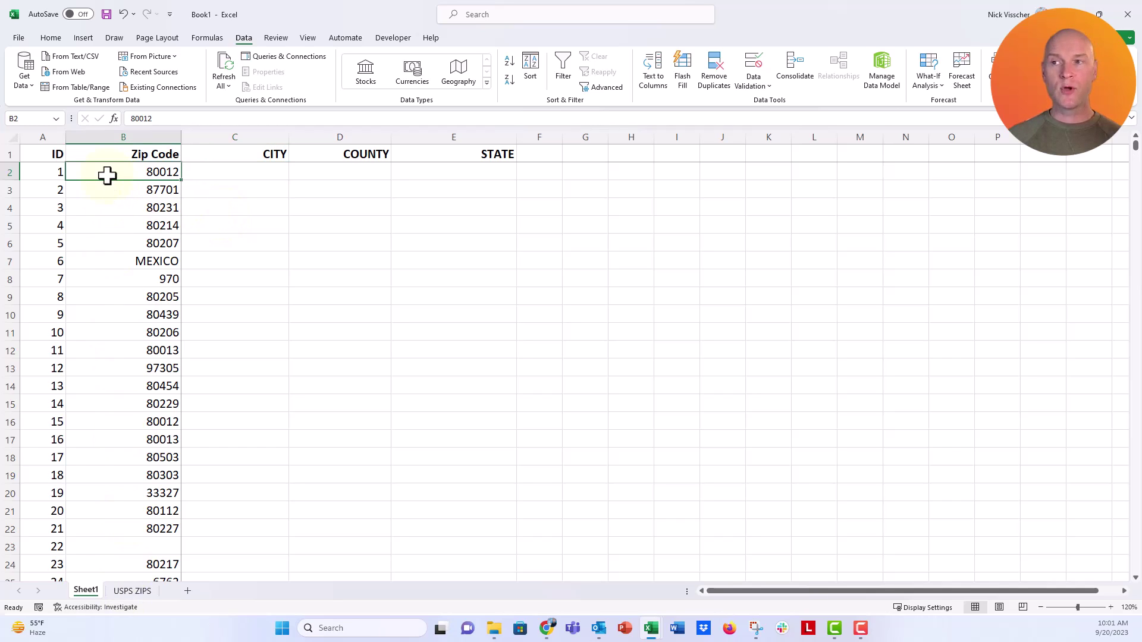
left_click(131, 589)
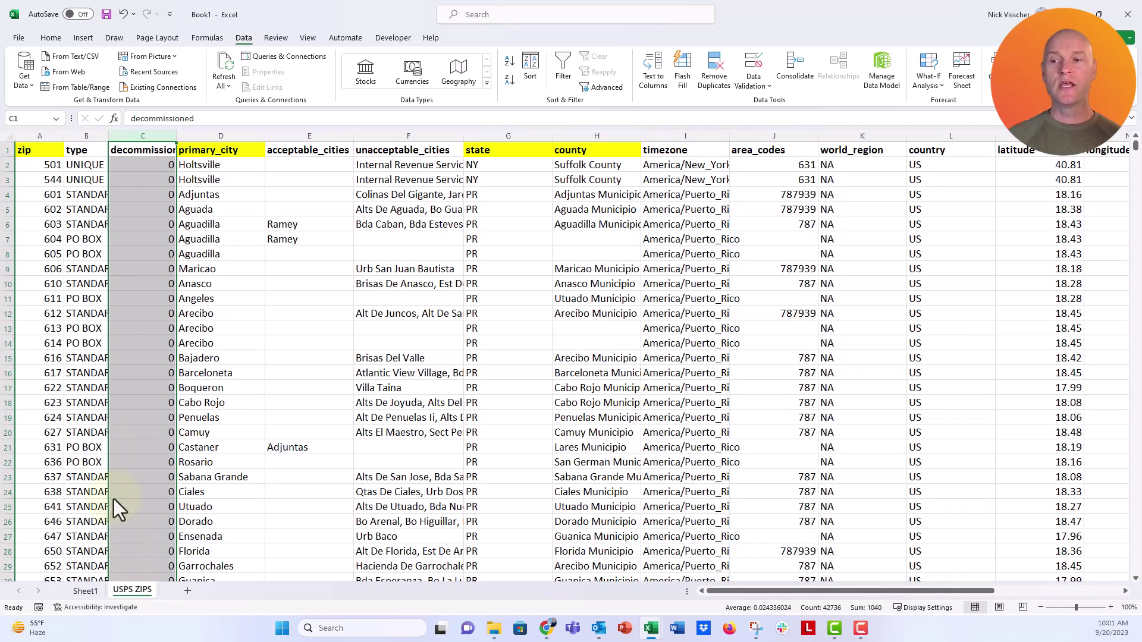
left_click(44, 135)
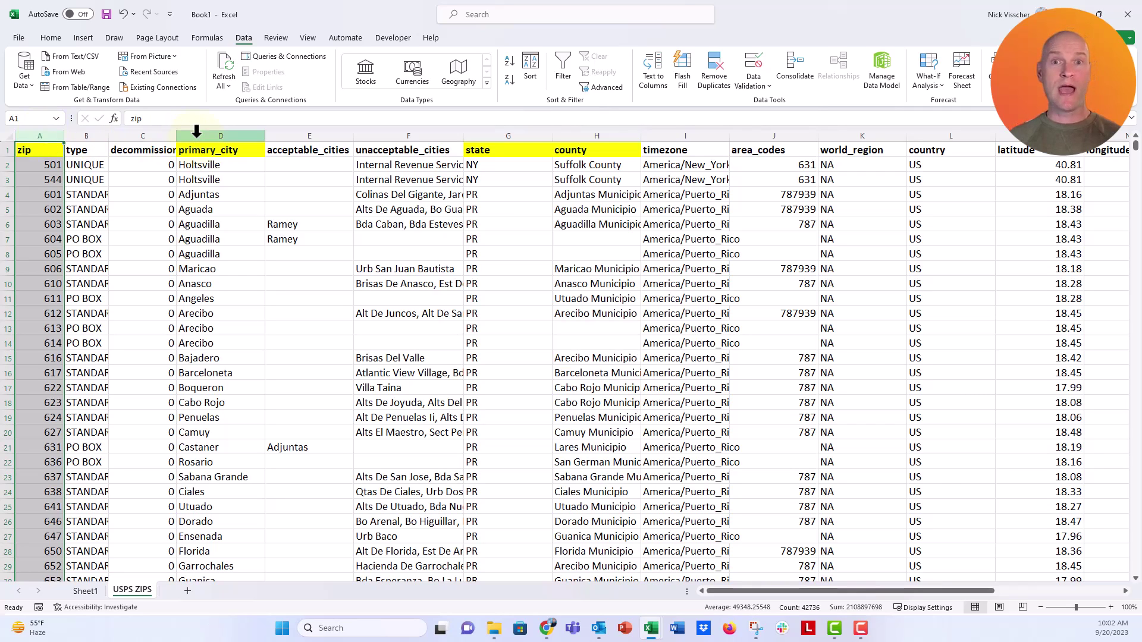
left_click(84, 591)
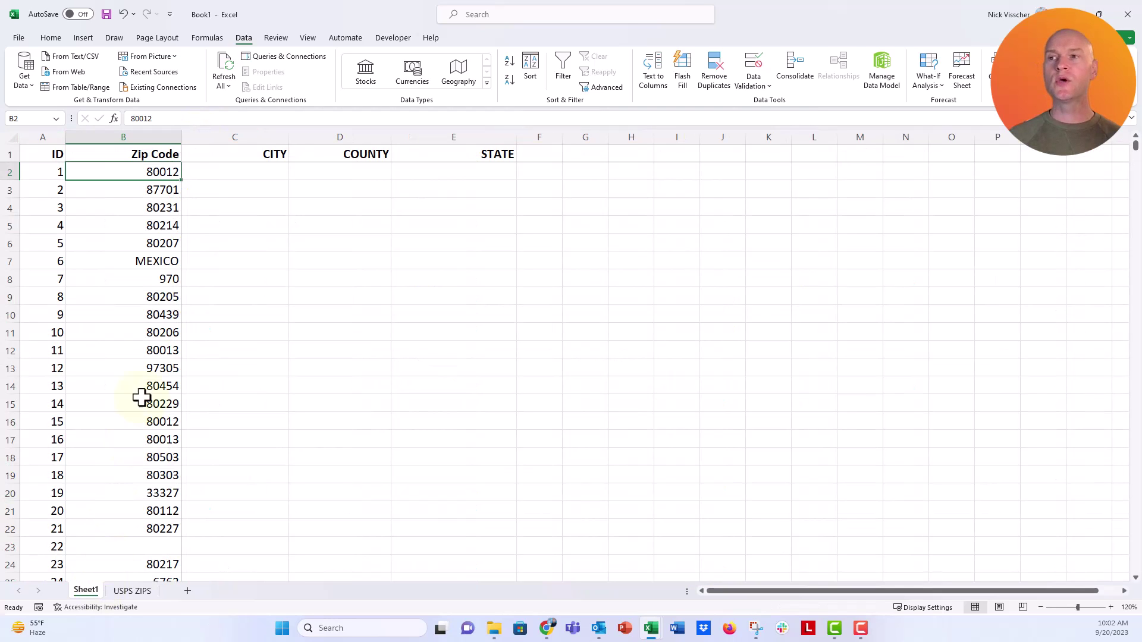
left_click(193, 173)
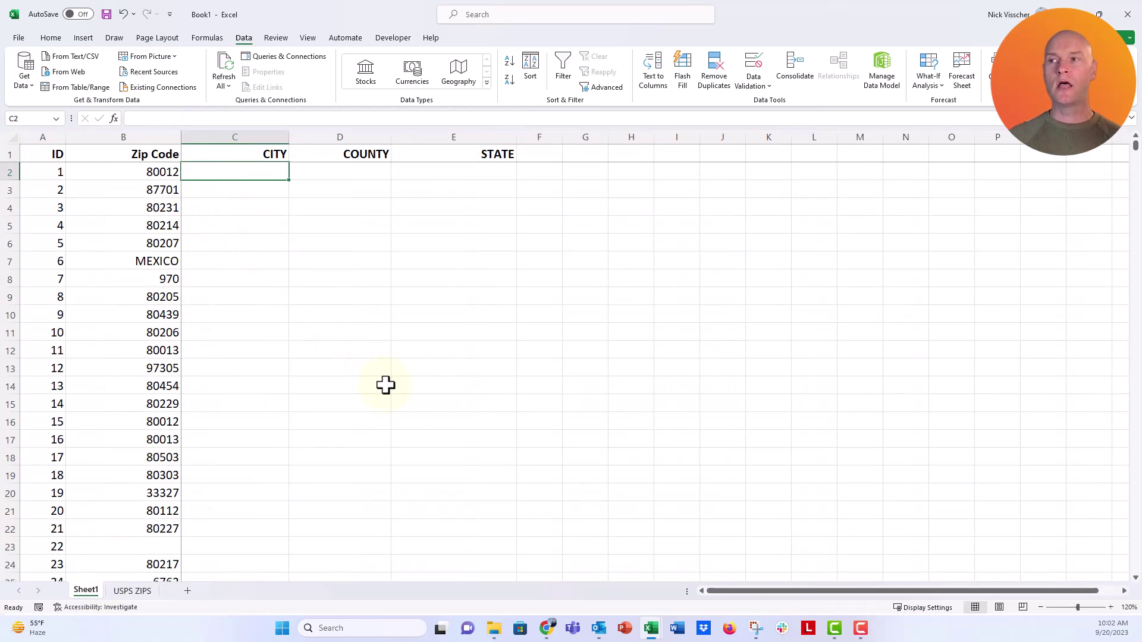
type("=X")
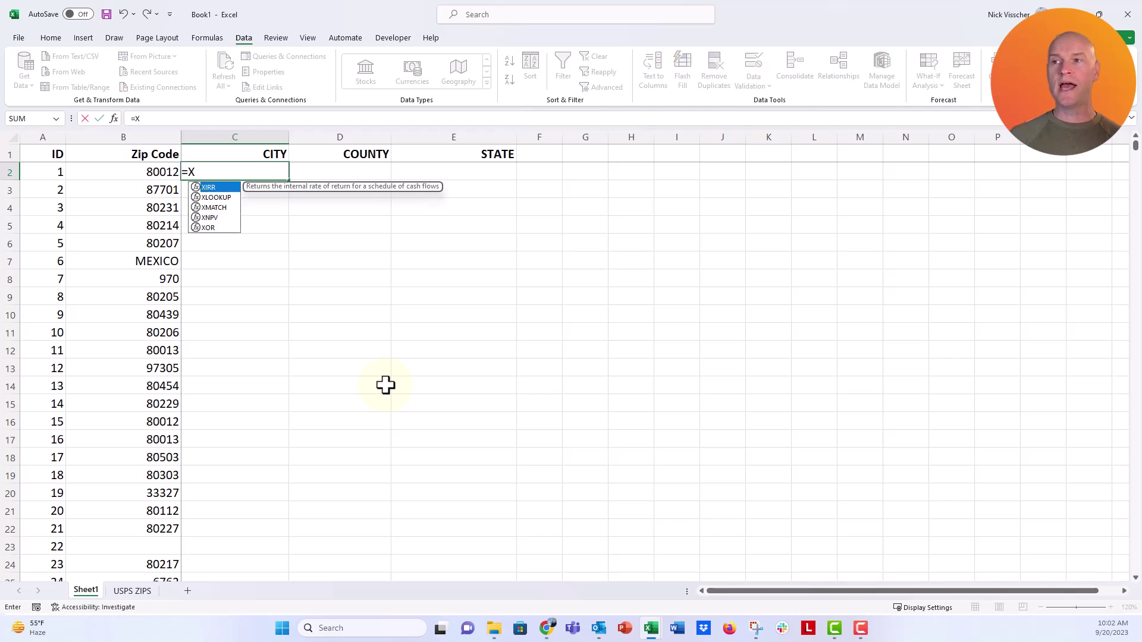
type("LOOKUP(")
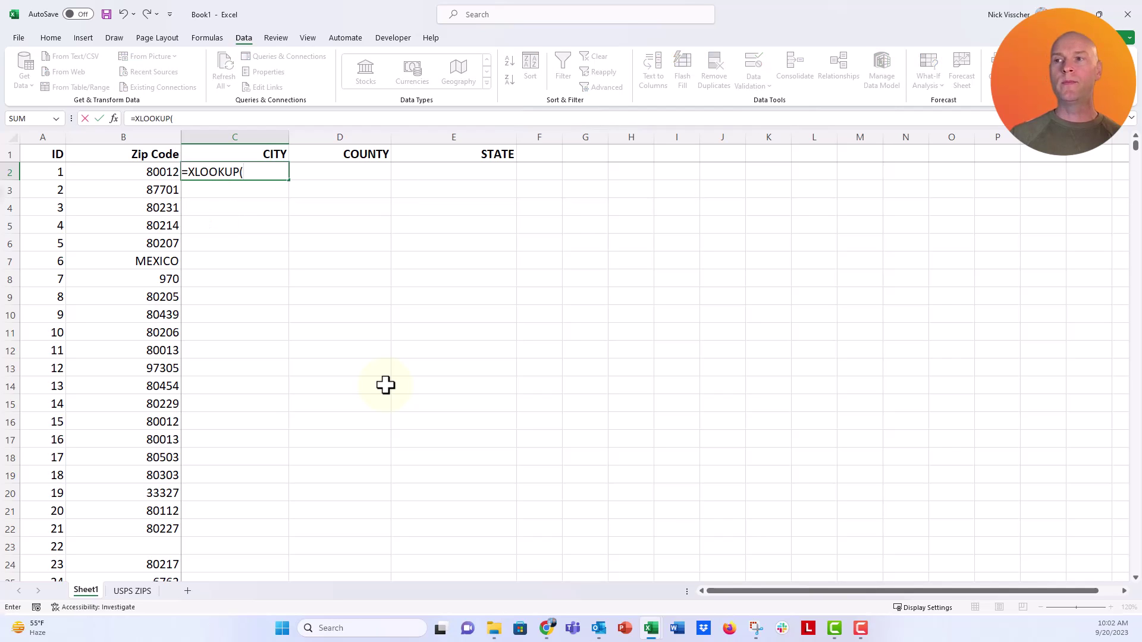
Enter an XLOOKUP in C2 matching B2 against USPS ZIPS zips and returning primary_city
left_click(107, 170)
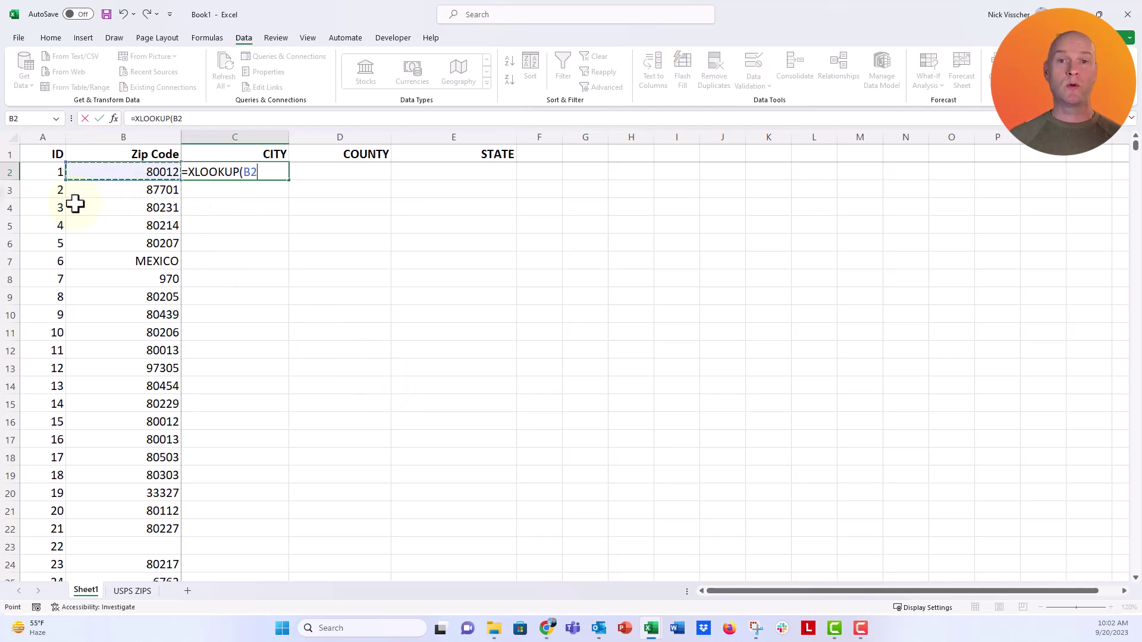
type(",")
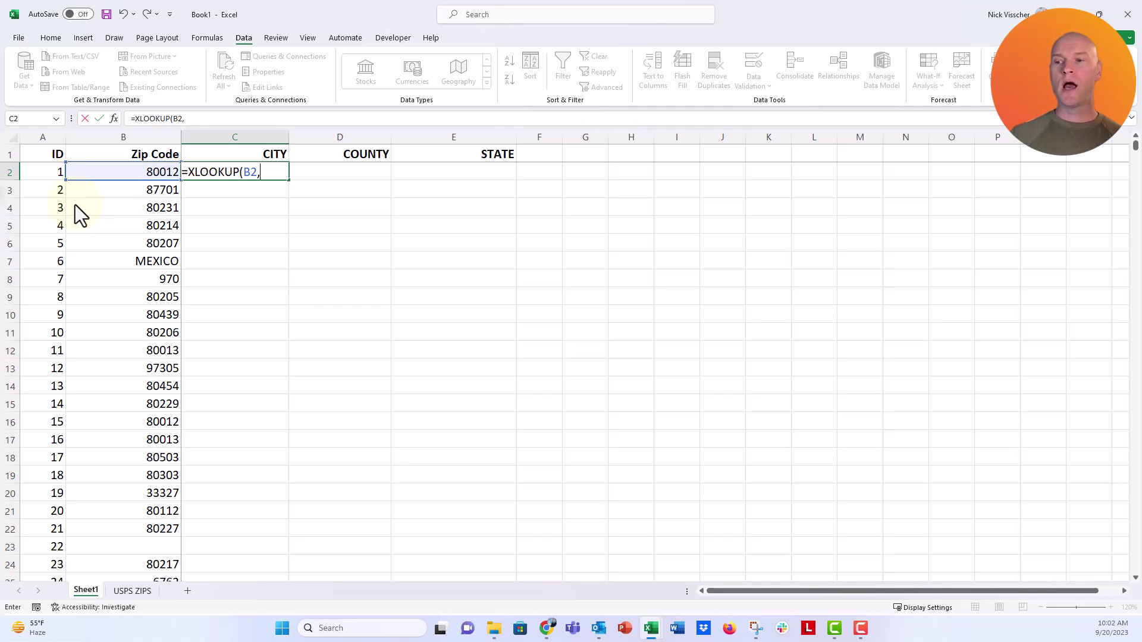
left_click(126, 591)
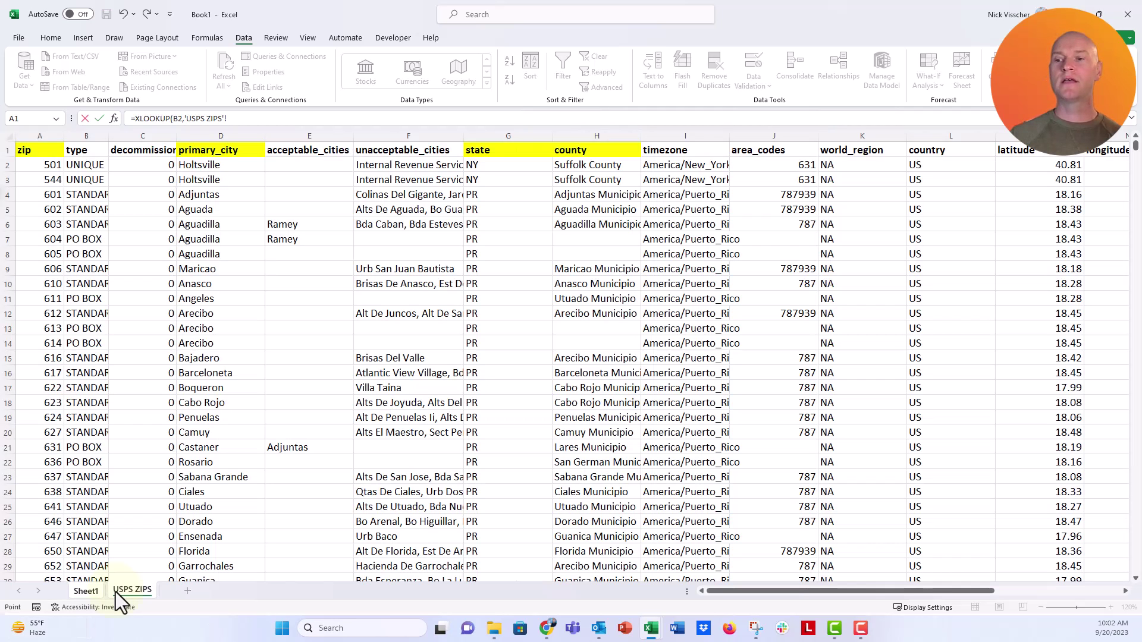
left_click(30, 135)
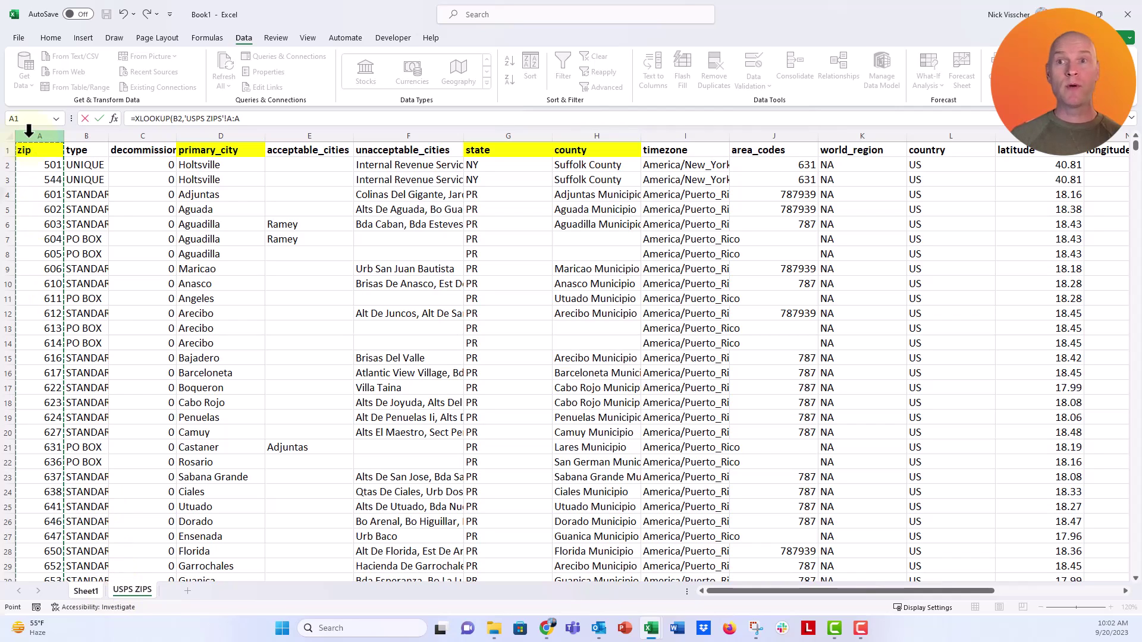
type(",")
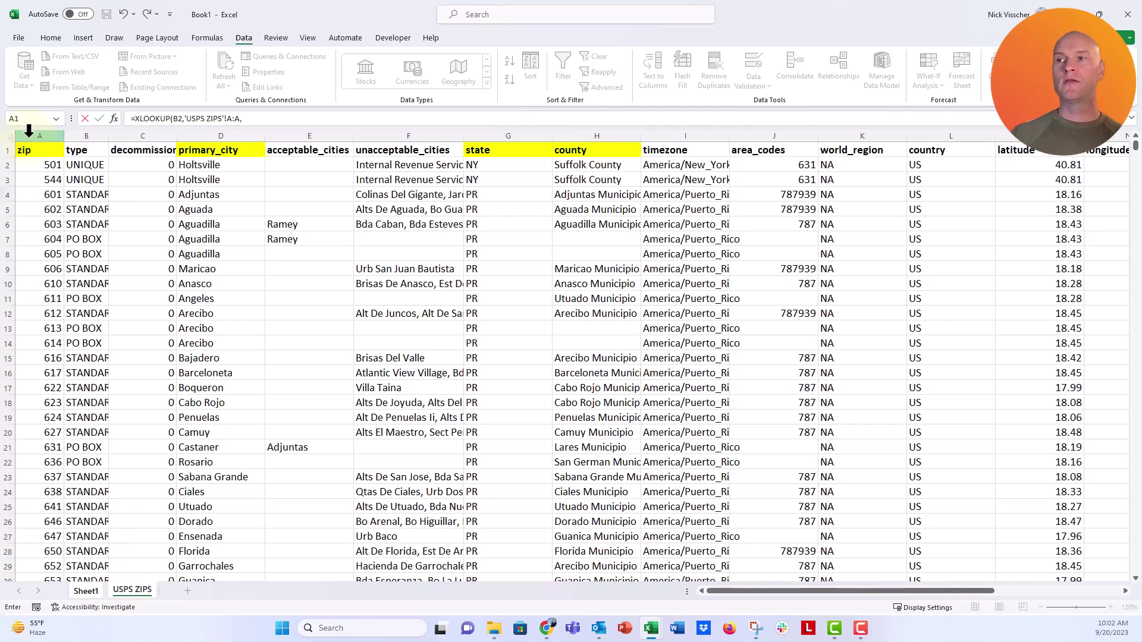
left_click(248, 127)
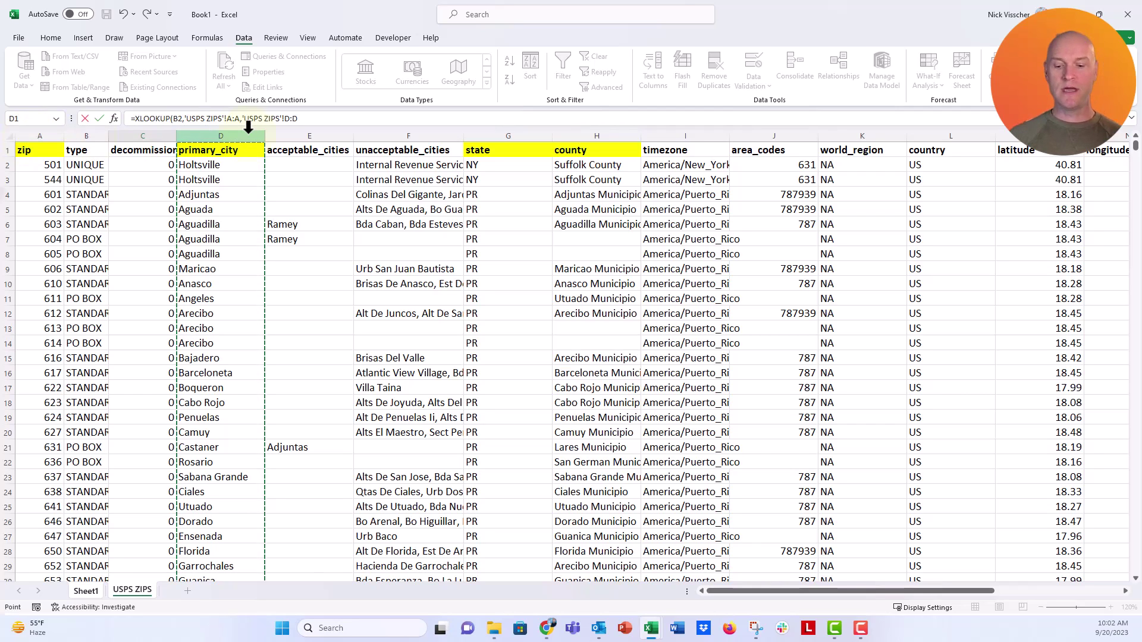
key("Return")
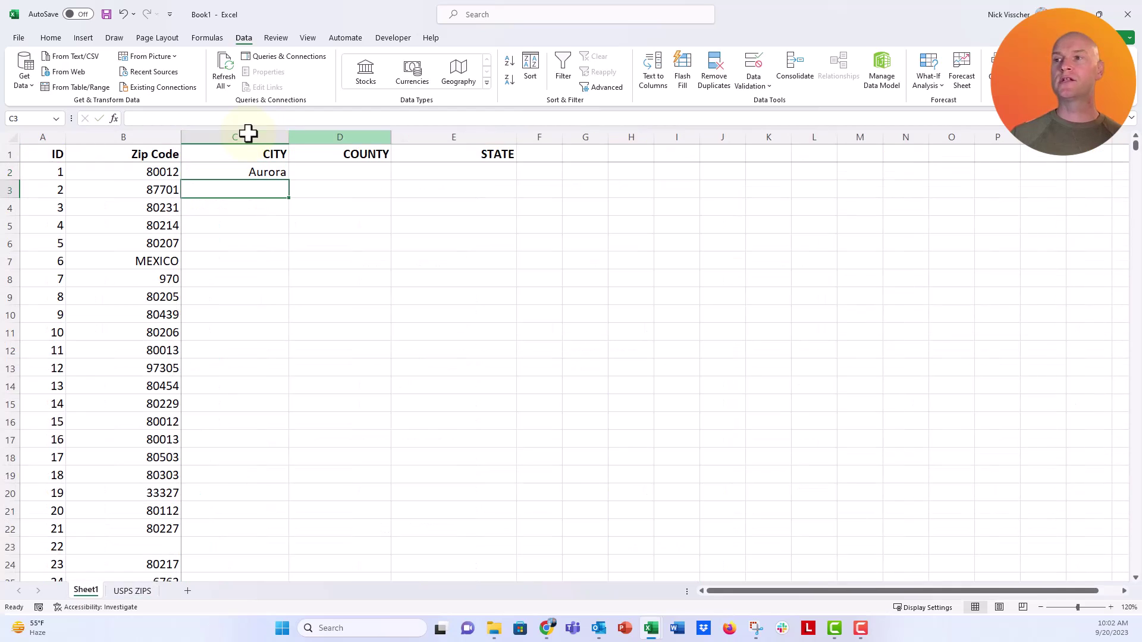
left_click(209, 172)
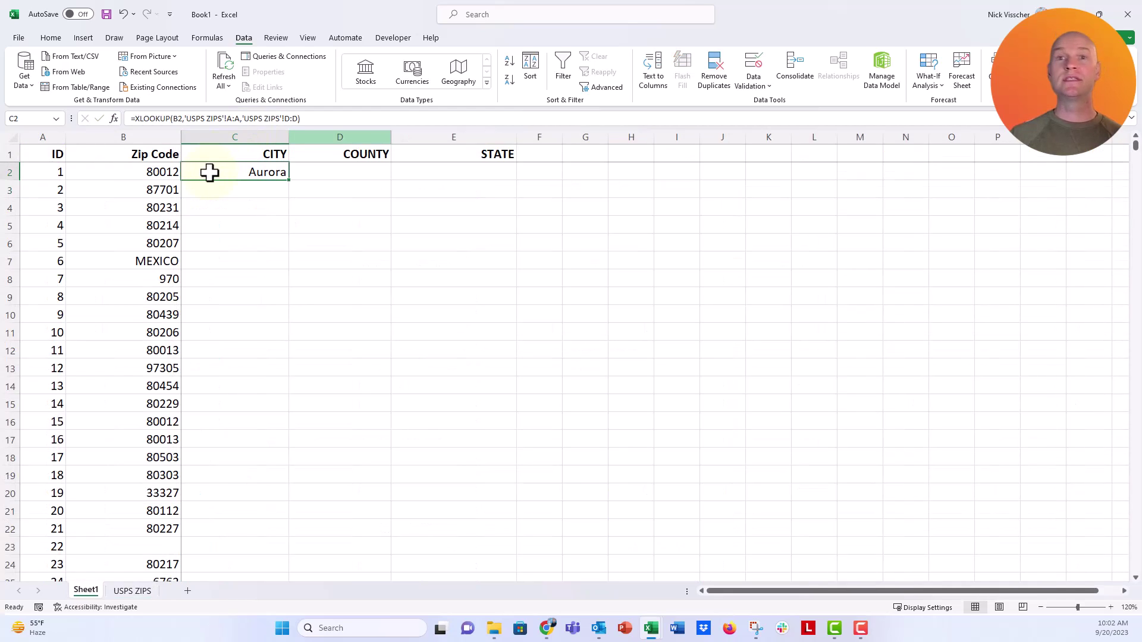
double_click(289, 181)
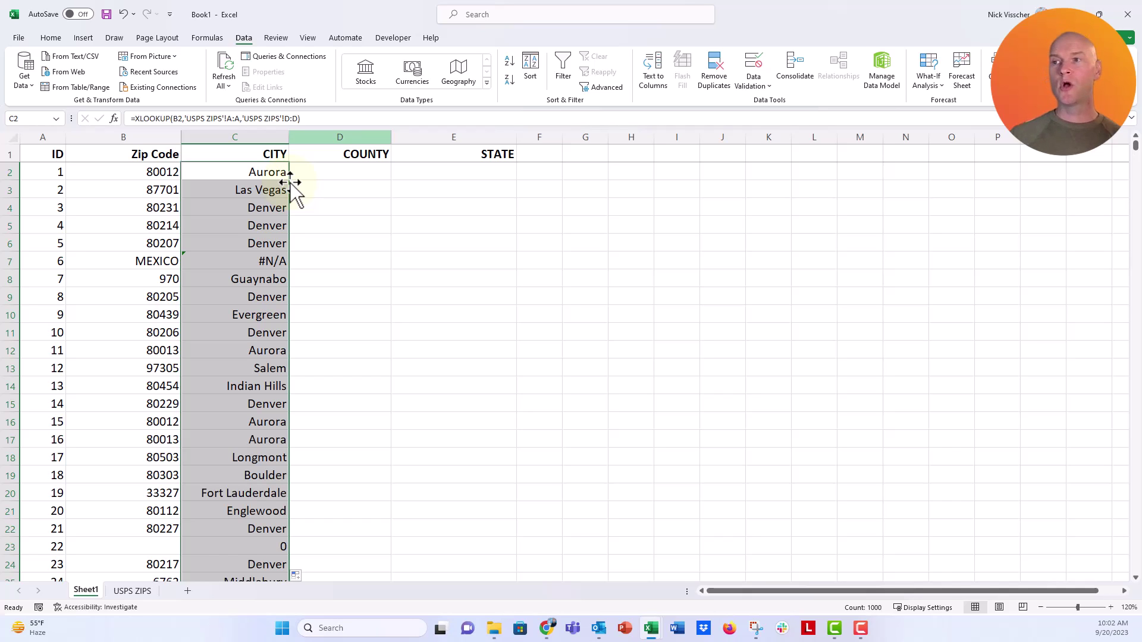
left_click(223, 260)
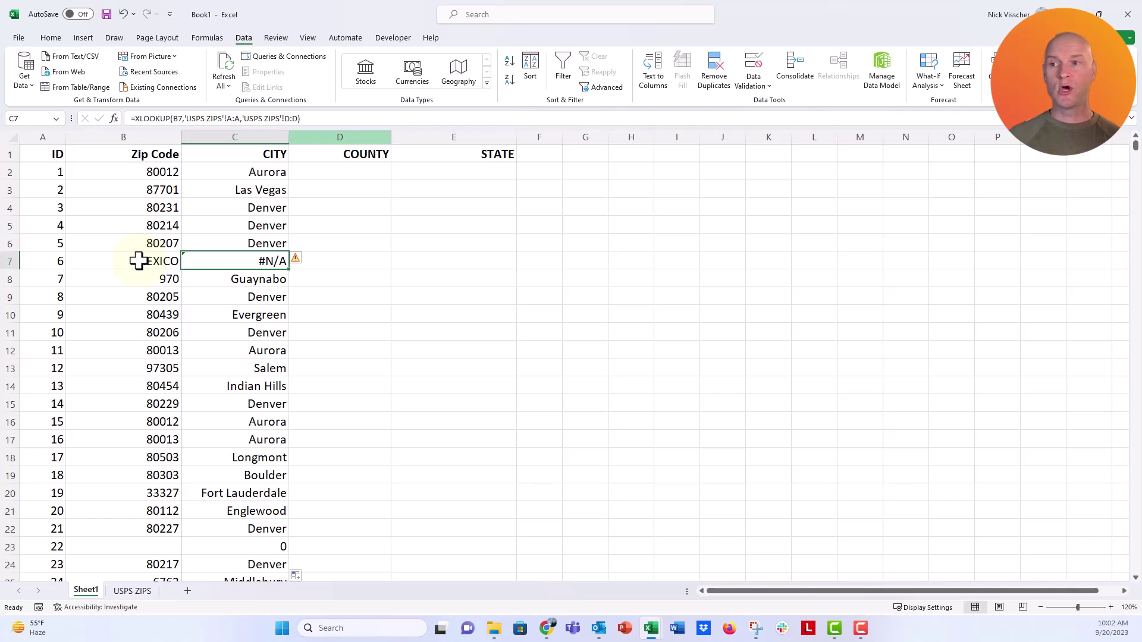
left_click(197, 278)
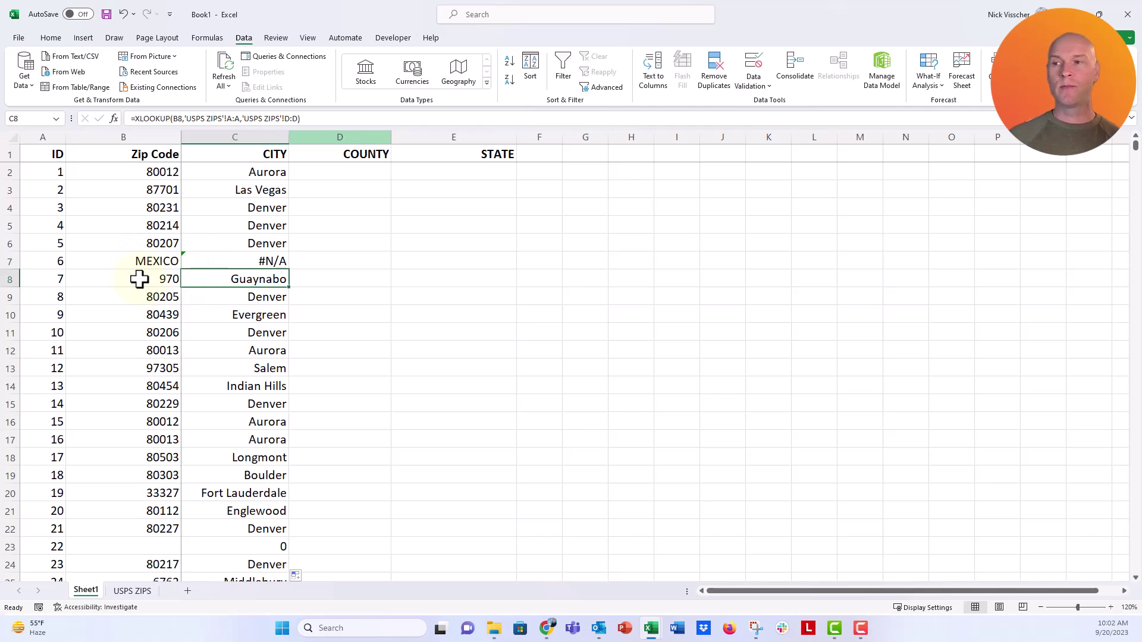
scroll(140, 279, "down", 3)
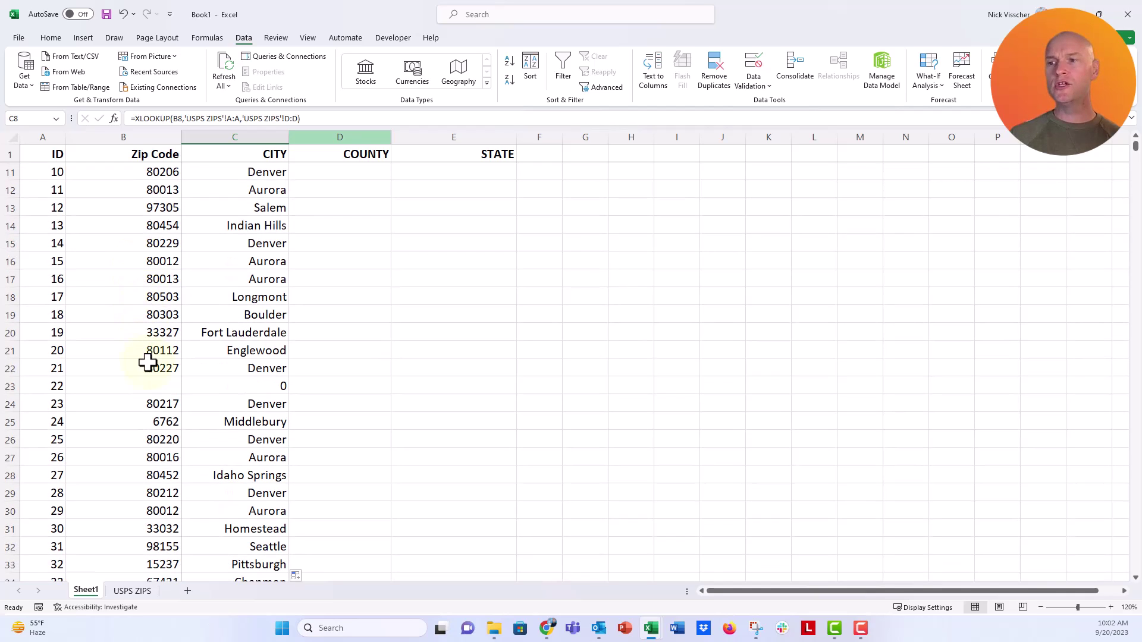
left_click(150, 386)
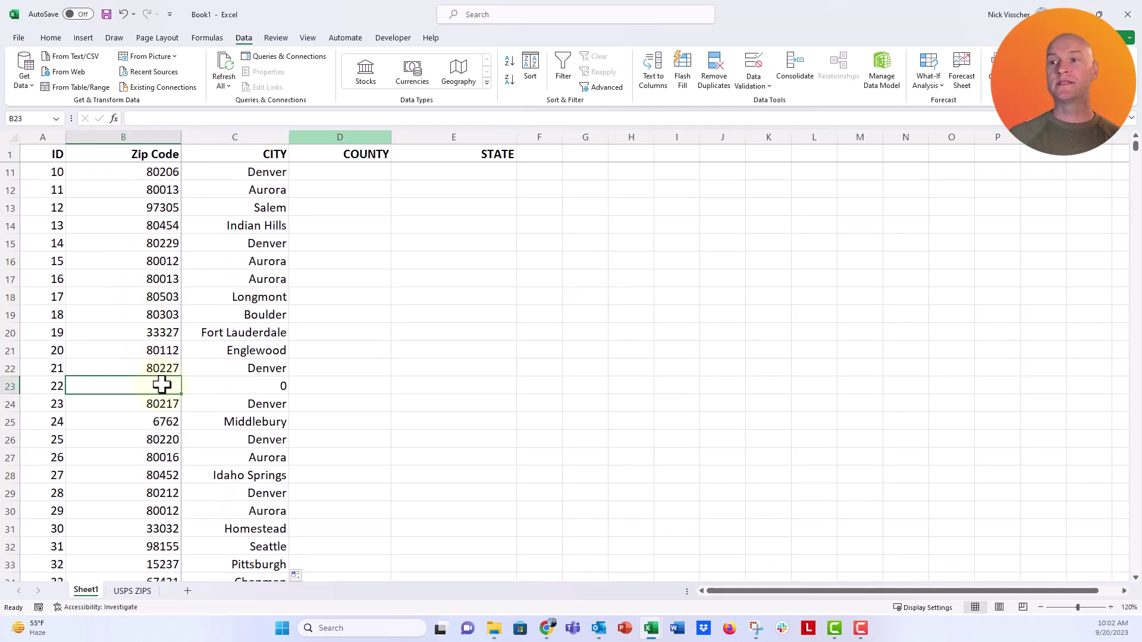
left_click(237, 382)
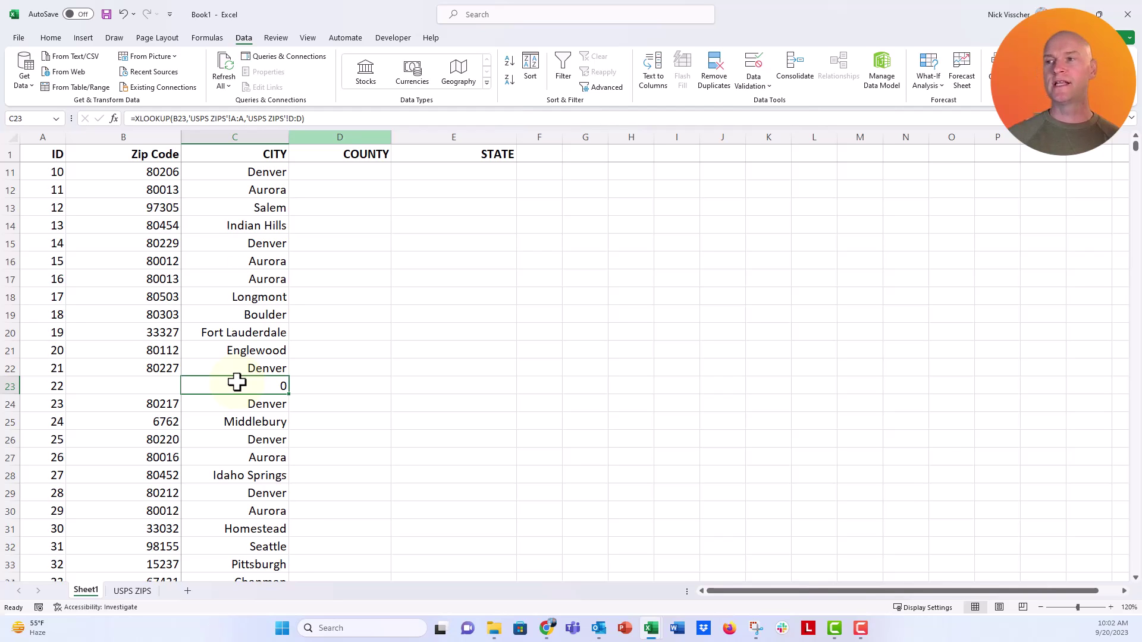
scroll(236, 382, "up", 3)
Enter =XLOOKUP(B2,'USPS ZIPS'!A:A,'USPS ZIPS'!H:H) in D2 and fill it down the column
left_click(352, 178)
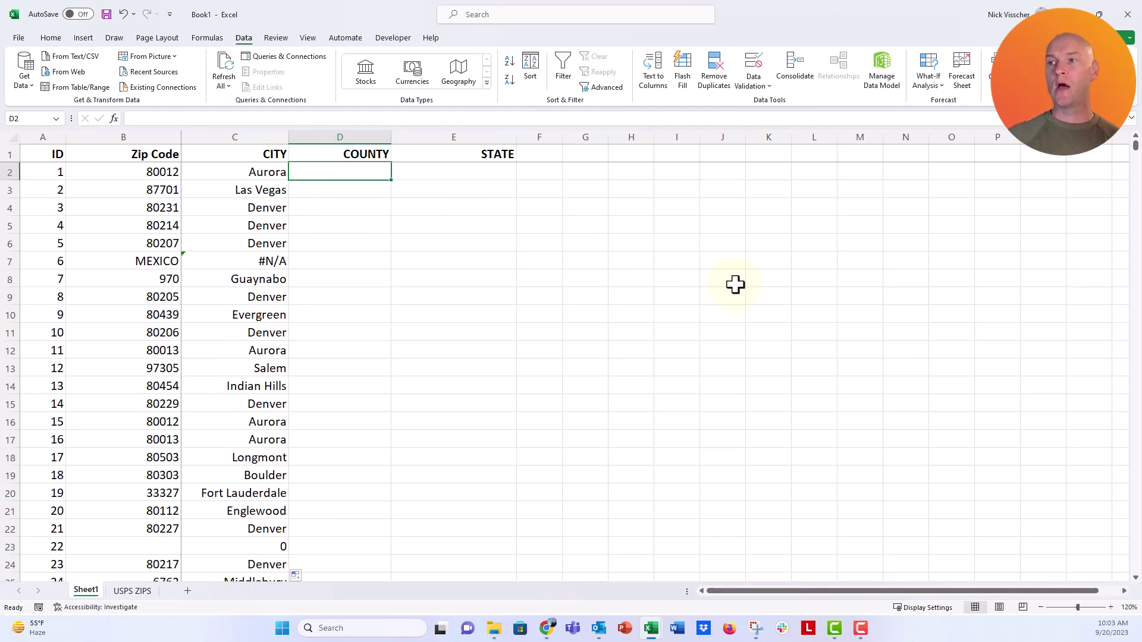
type("=XLOOK")
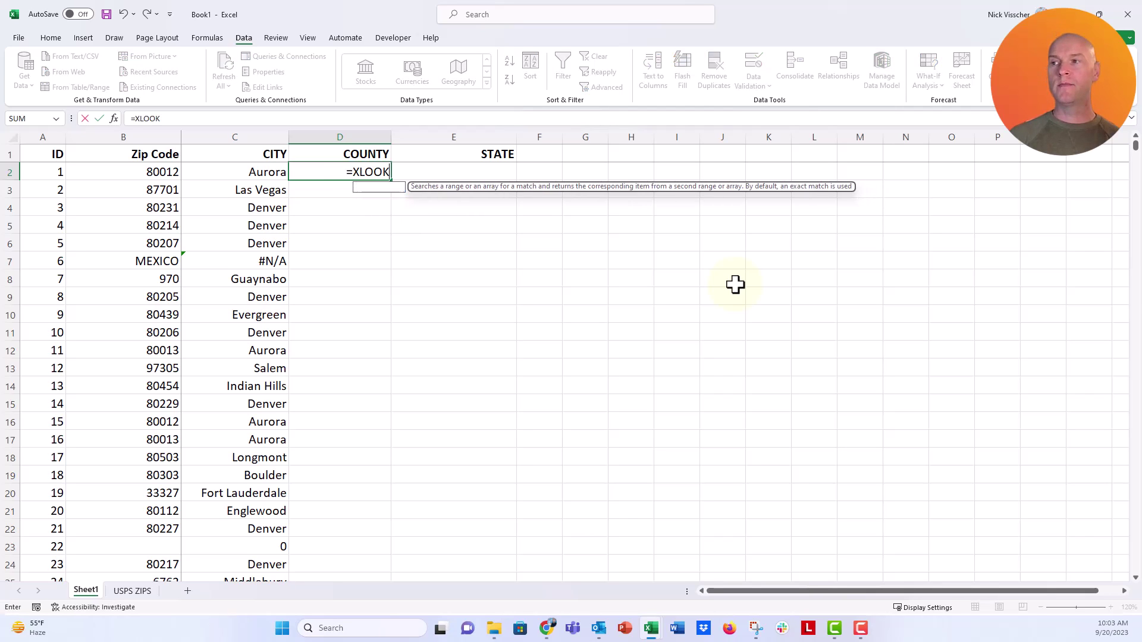
type("UP(")
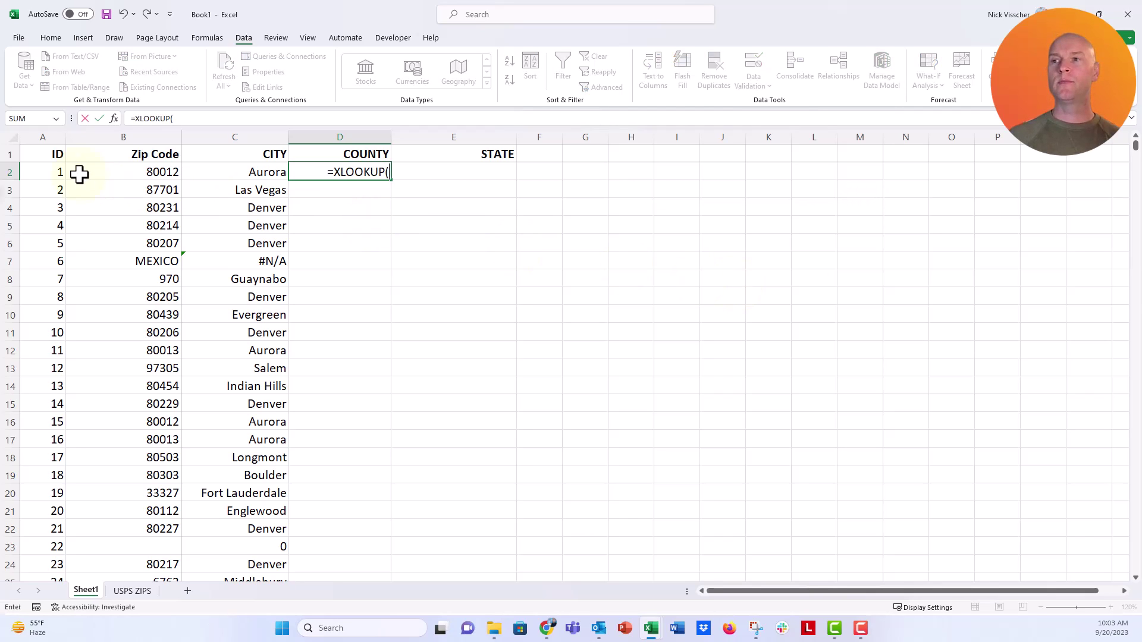
left_click(80, 173)
type(",")
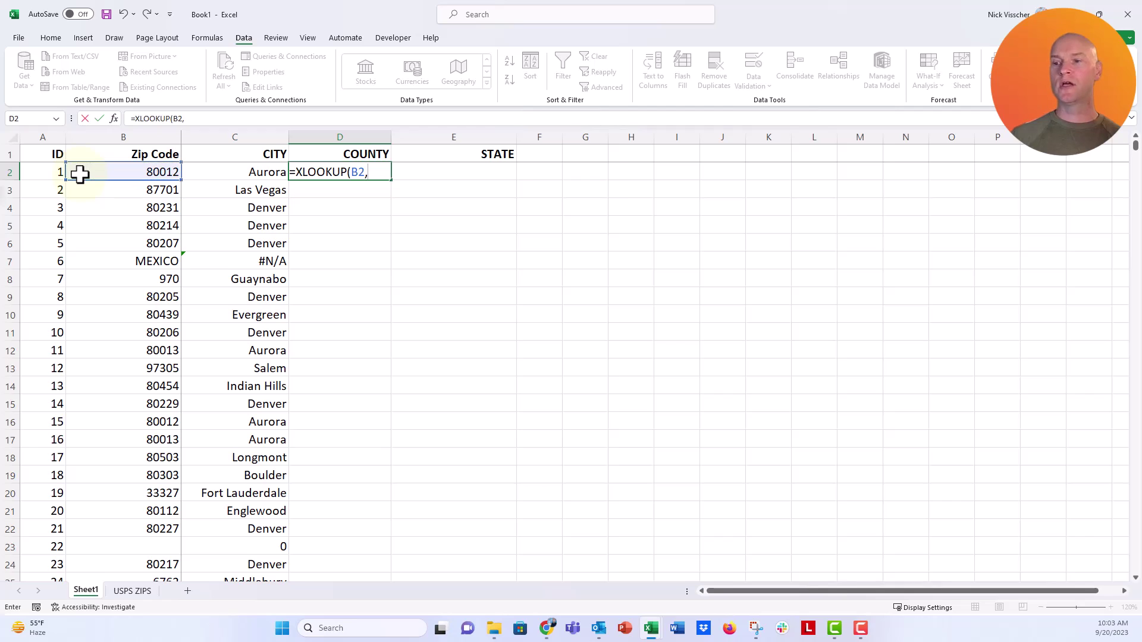
left_click(130, 593)
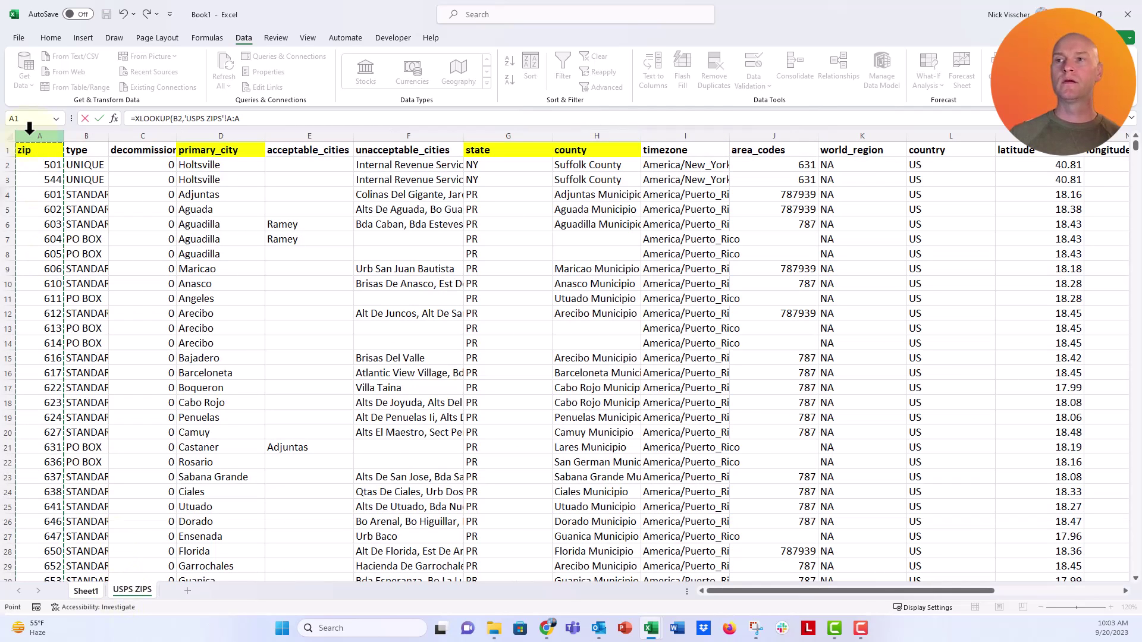
type(",")
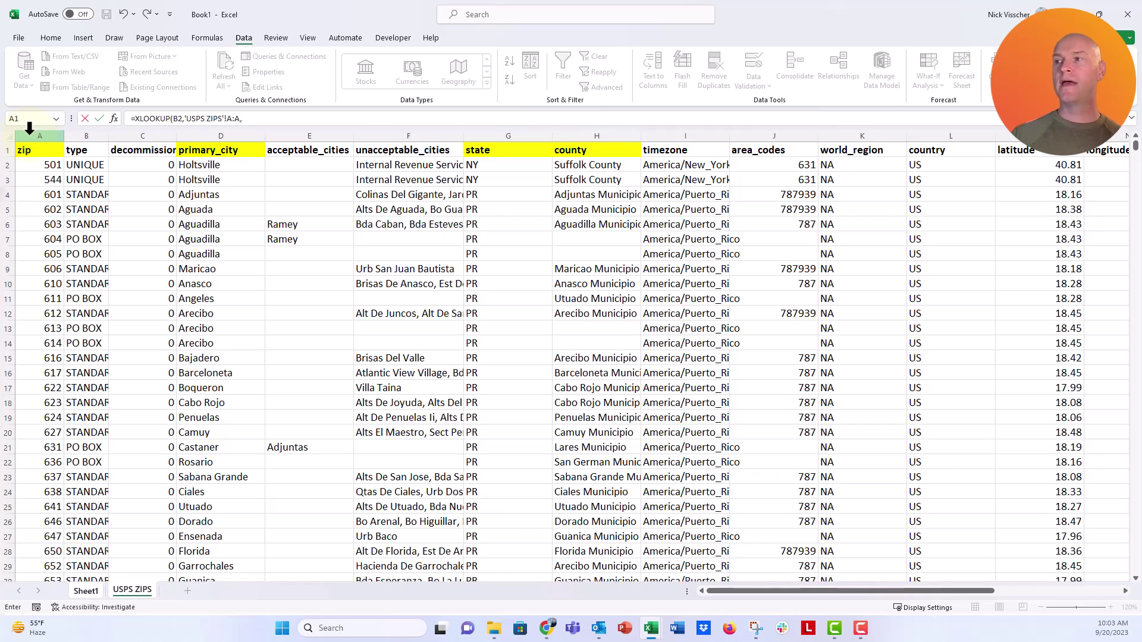
left_click(588, 134)
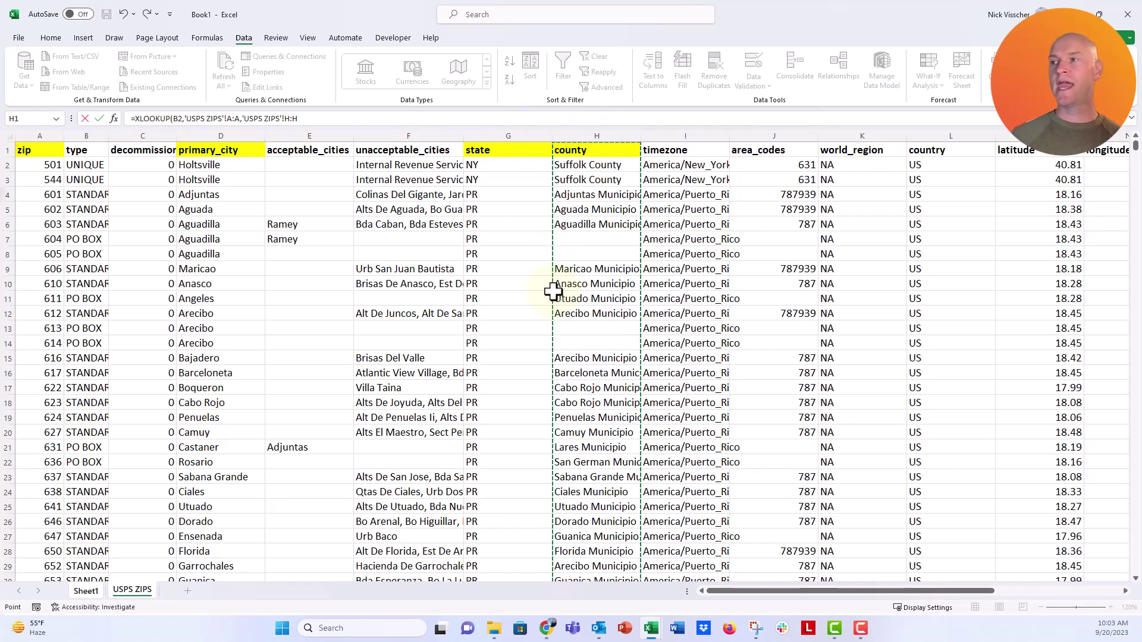
key("Return")
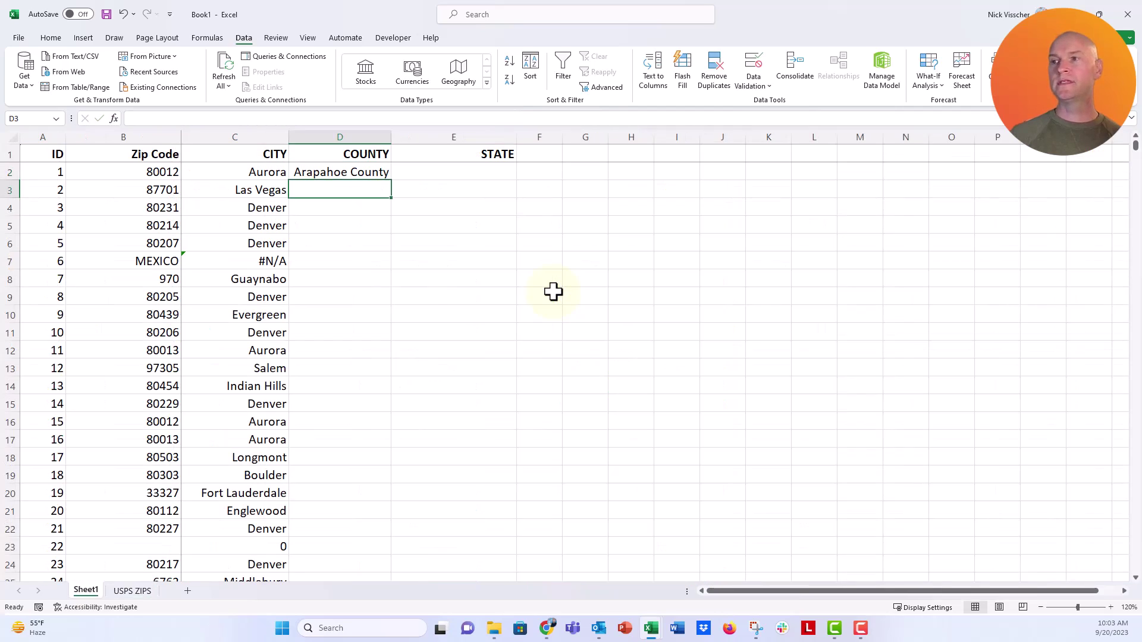
key("Up")
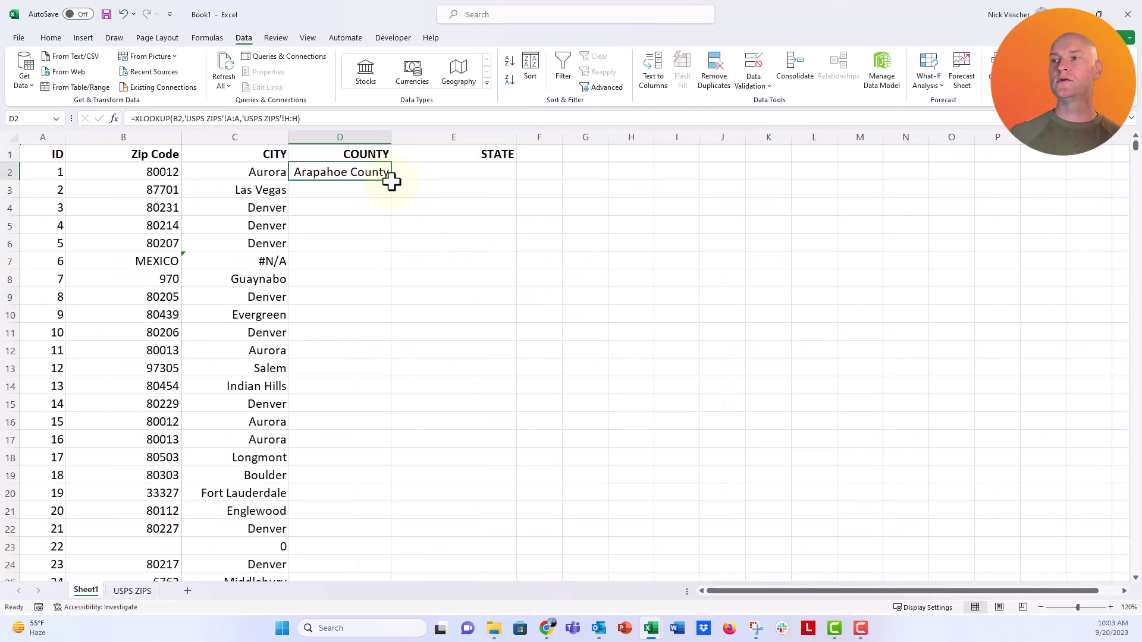
double_click(390, 181)
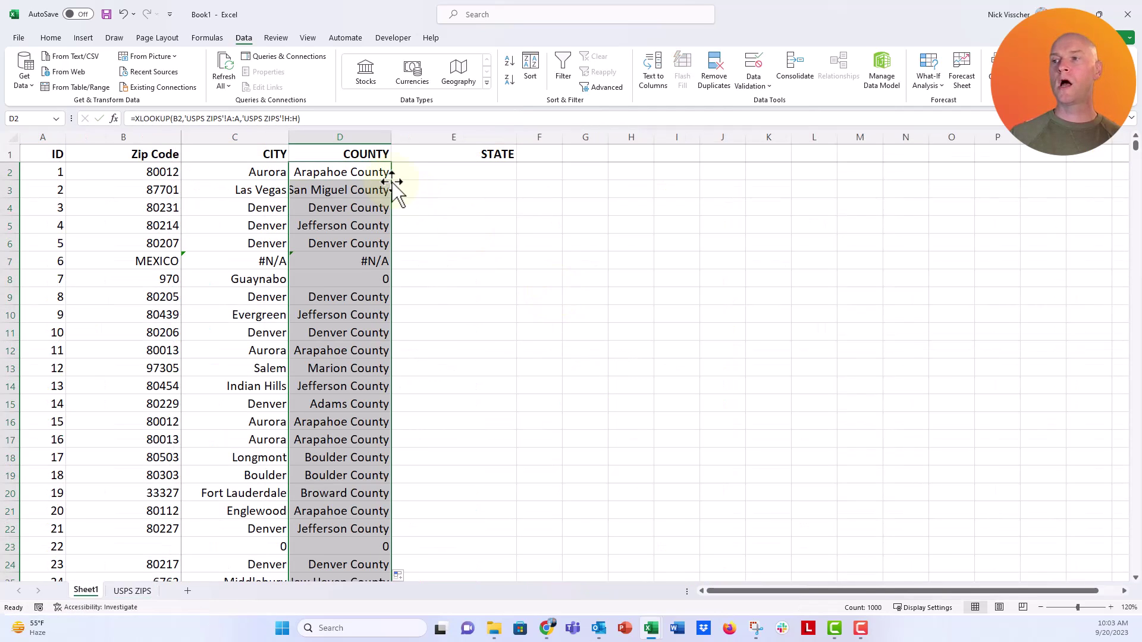
Enter =XLOOKUP(B2,'USPS ZIPS'!A:A,'USPS ZIPS'!G:G) in E2, fill it down, and check MEXICO's #N/A
left_click(411, 171)
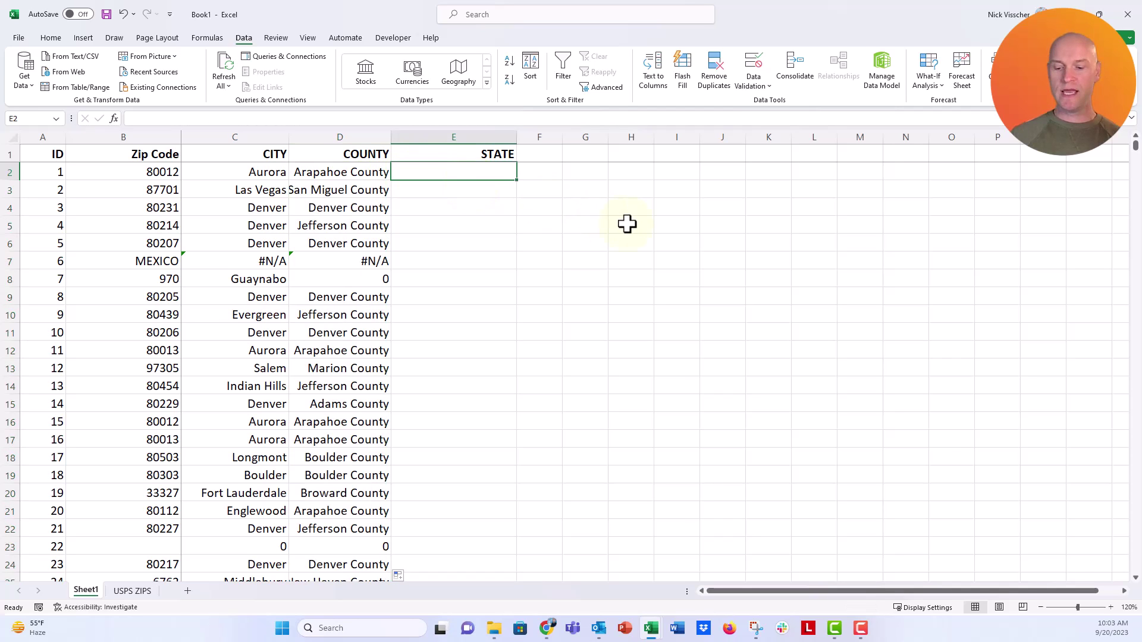
type("=XLOOKUP(")
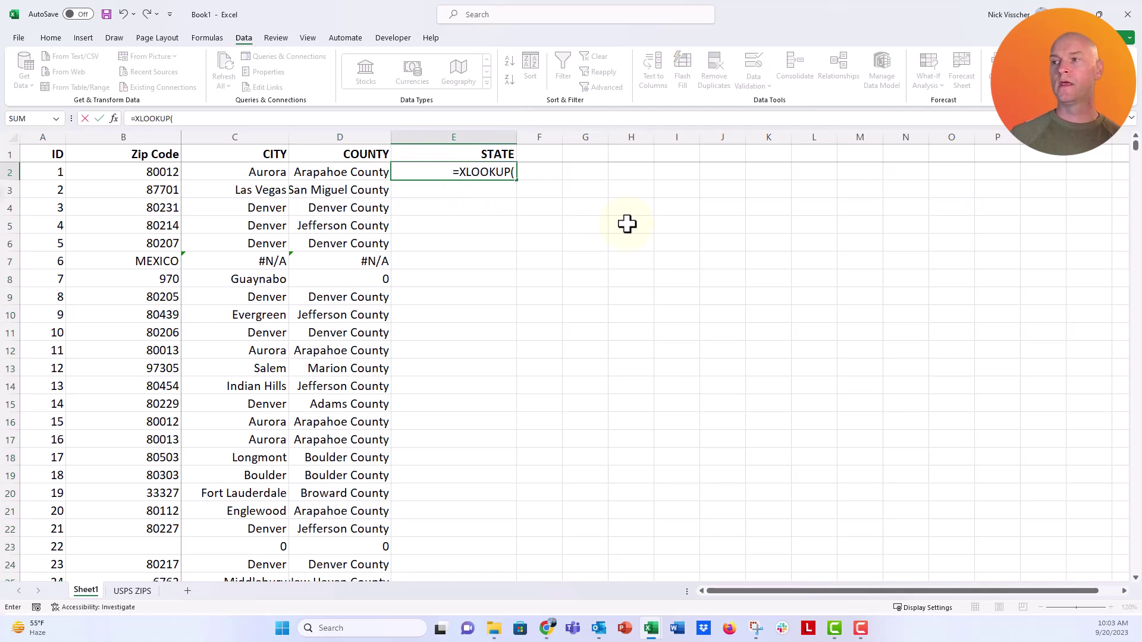
left_click(127, 175)
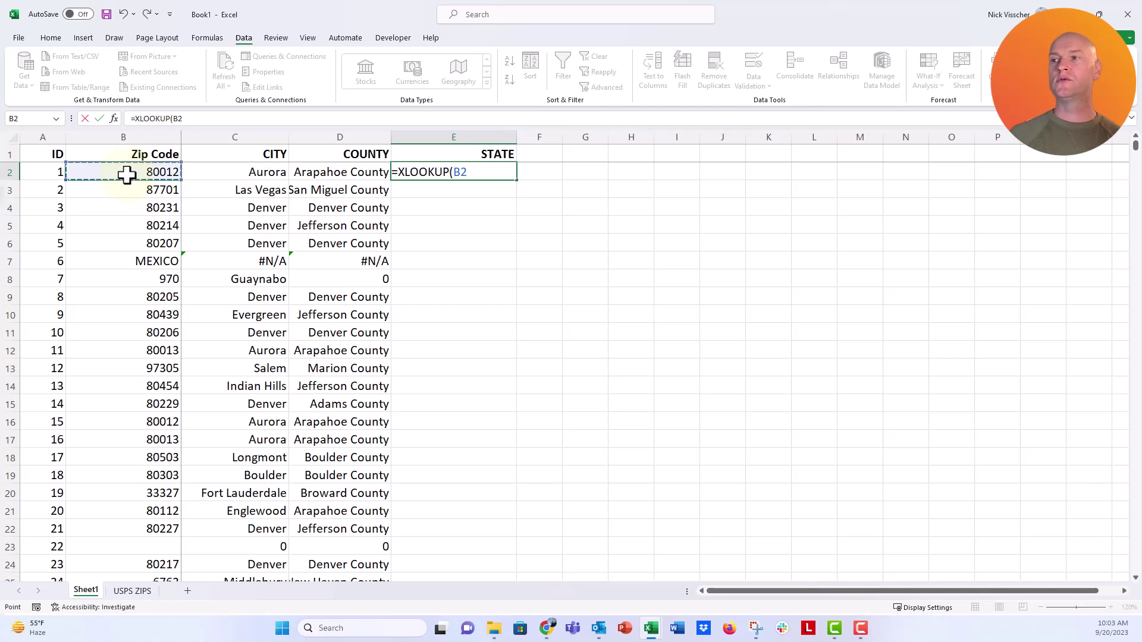
type(",")
left_click(130, 590)
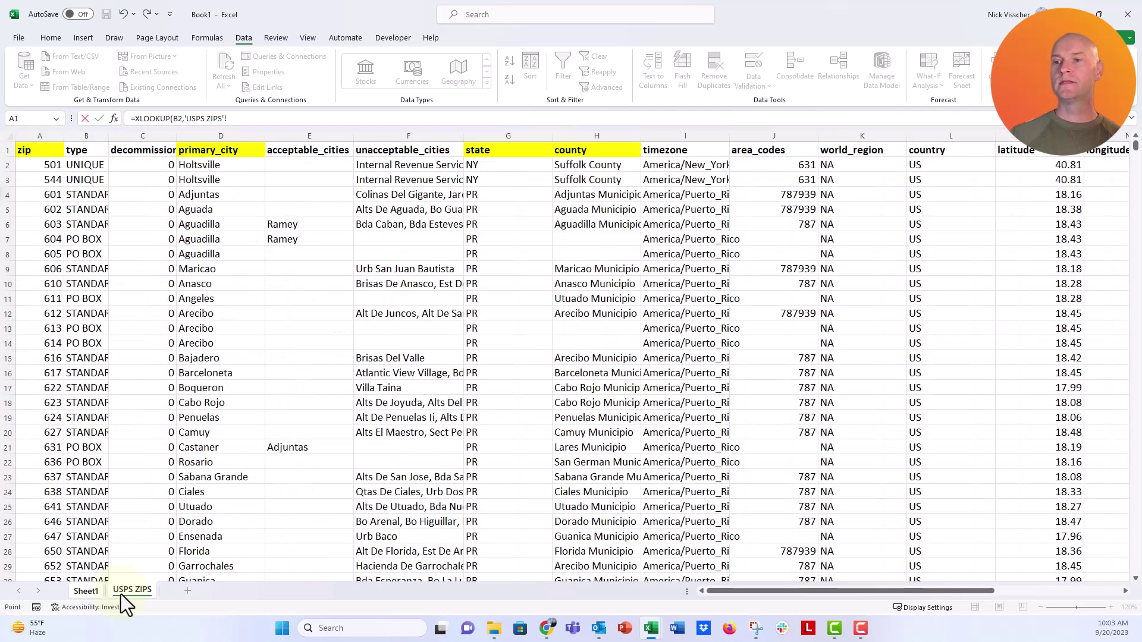
left_click(32, 135)
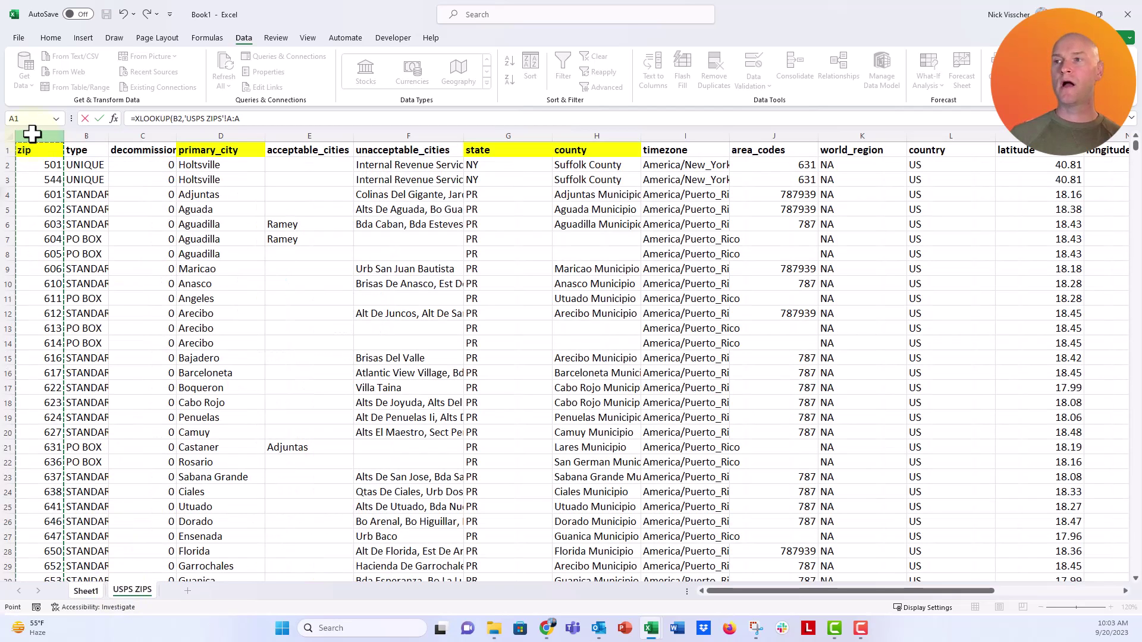
type(",")
left_click(490, 135)
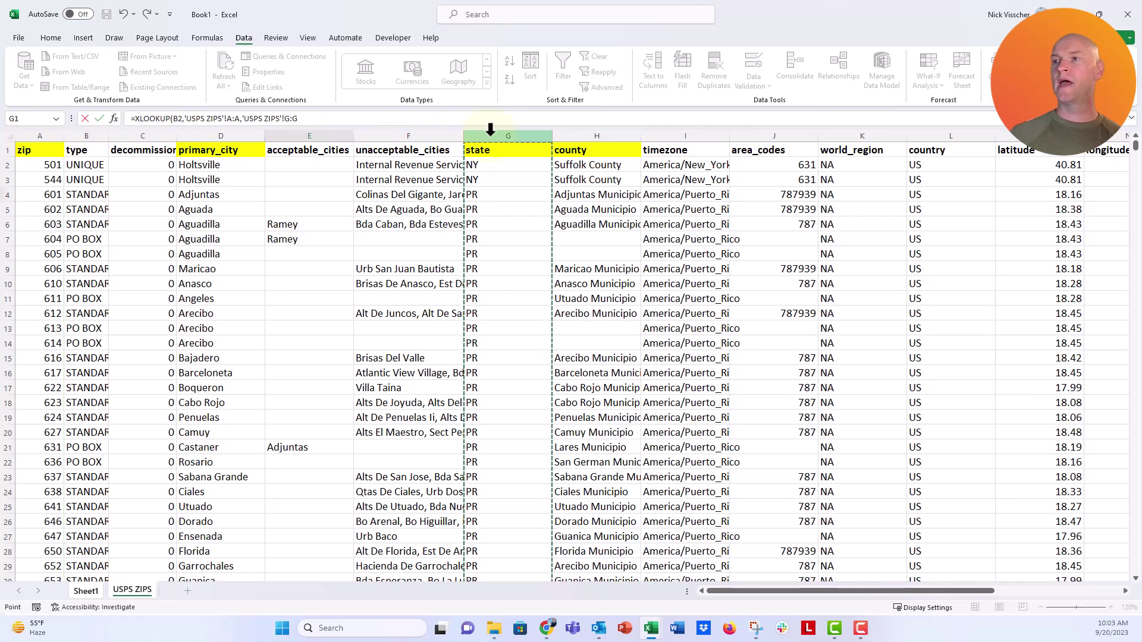
type(")")
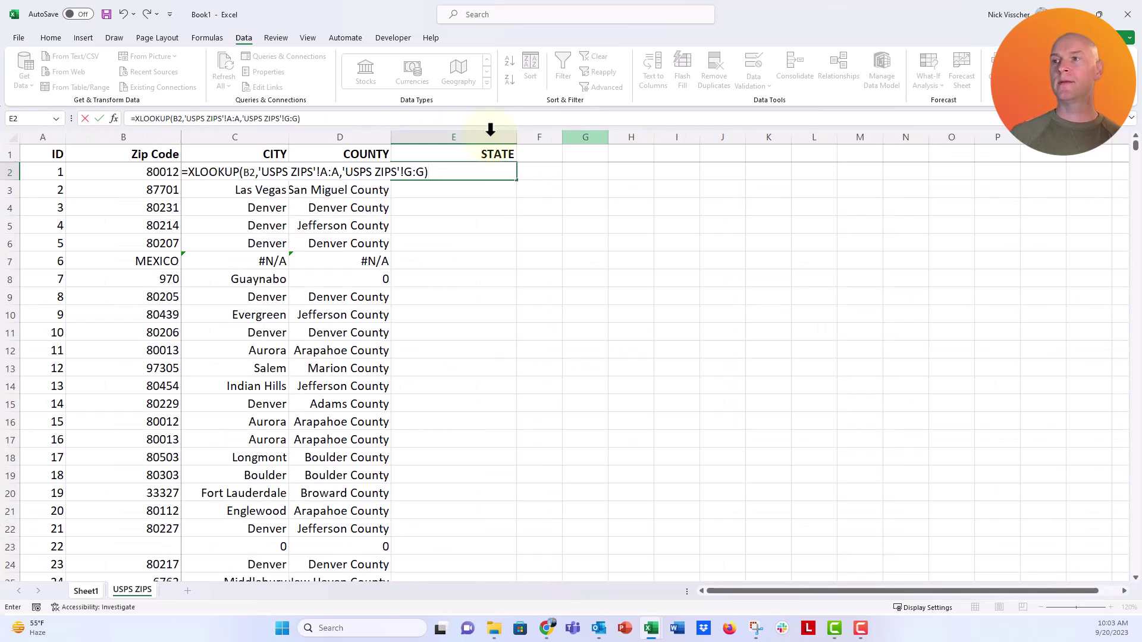
key("Return")
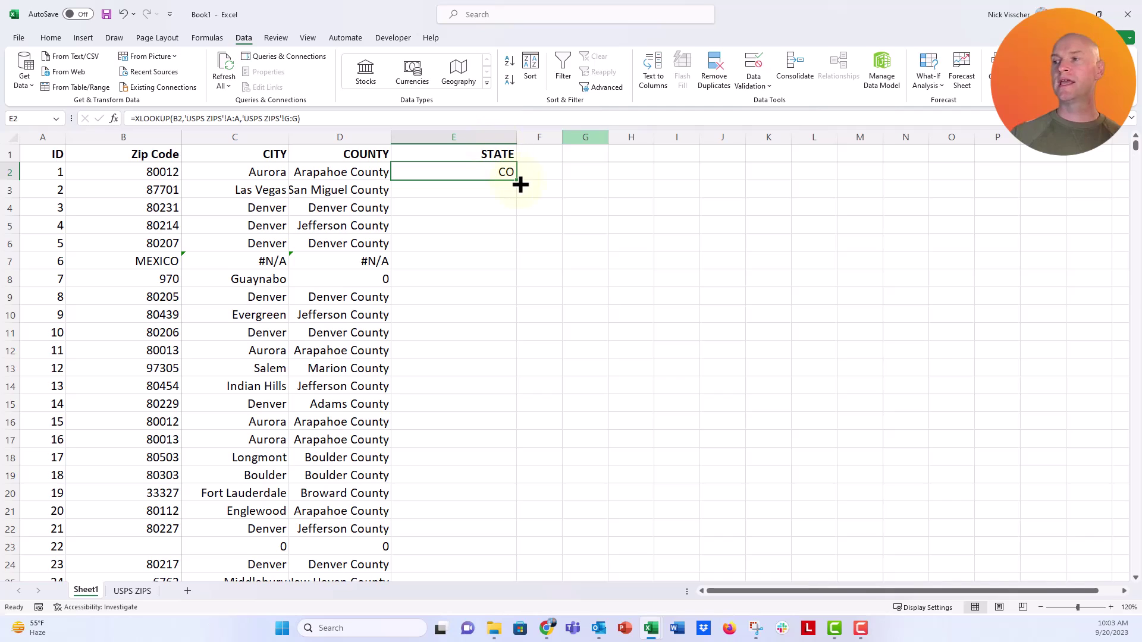
double_click(520, 184)
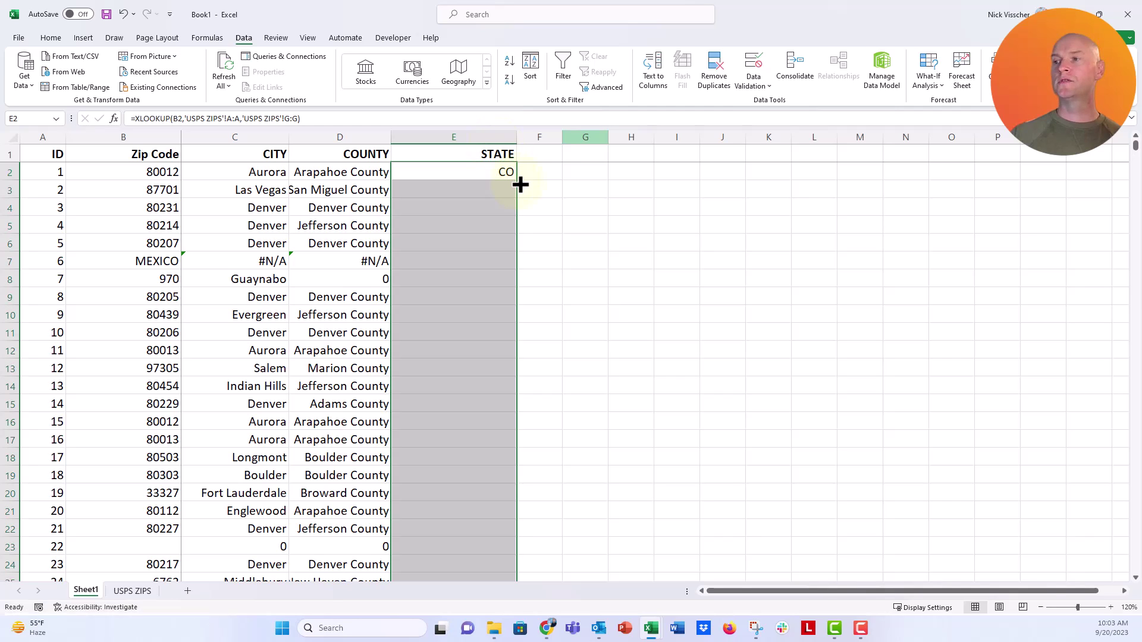
left_click(420, 268)
left_click(118, 258)
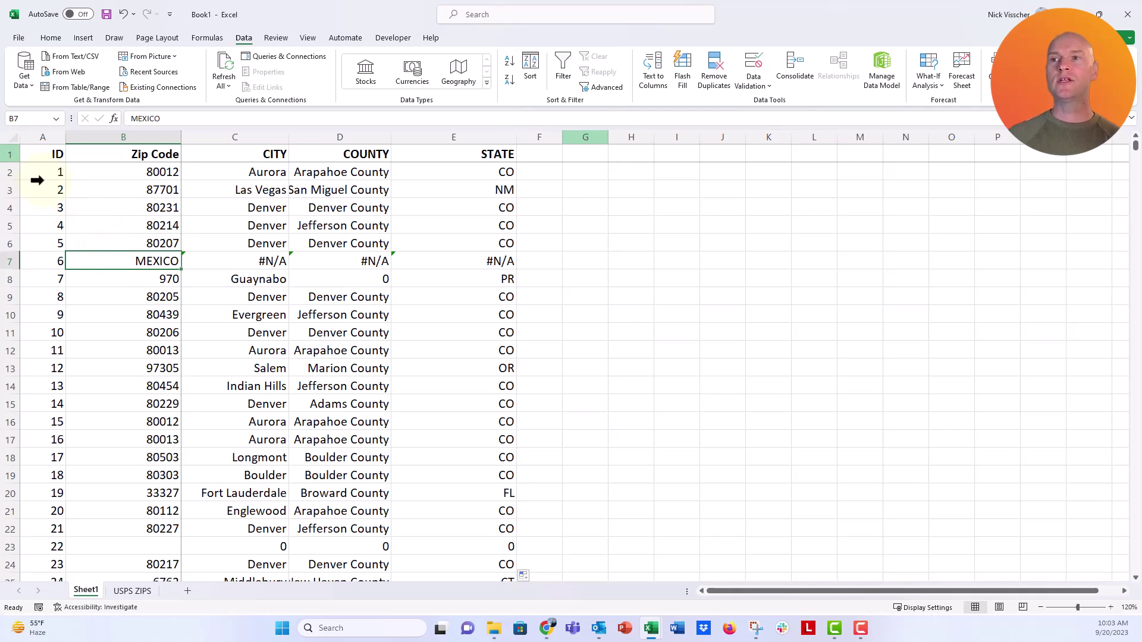
Select columns A through E and insert a PivotTable on a new worksheet
left_click(9, 137)
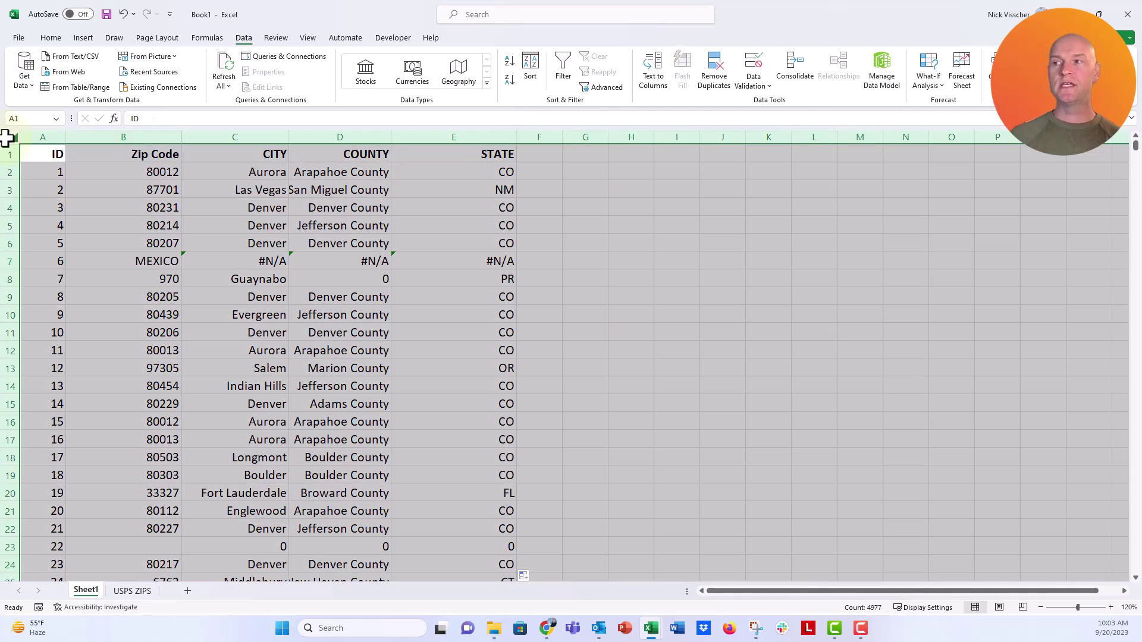
left_click_drag(42, 136, 444, 143)
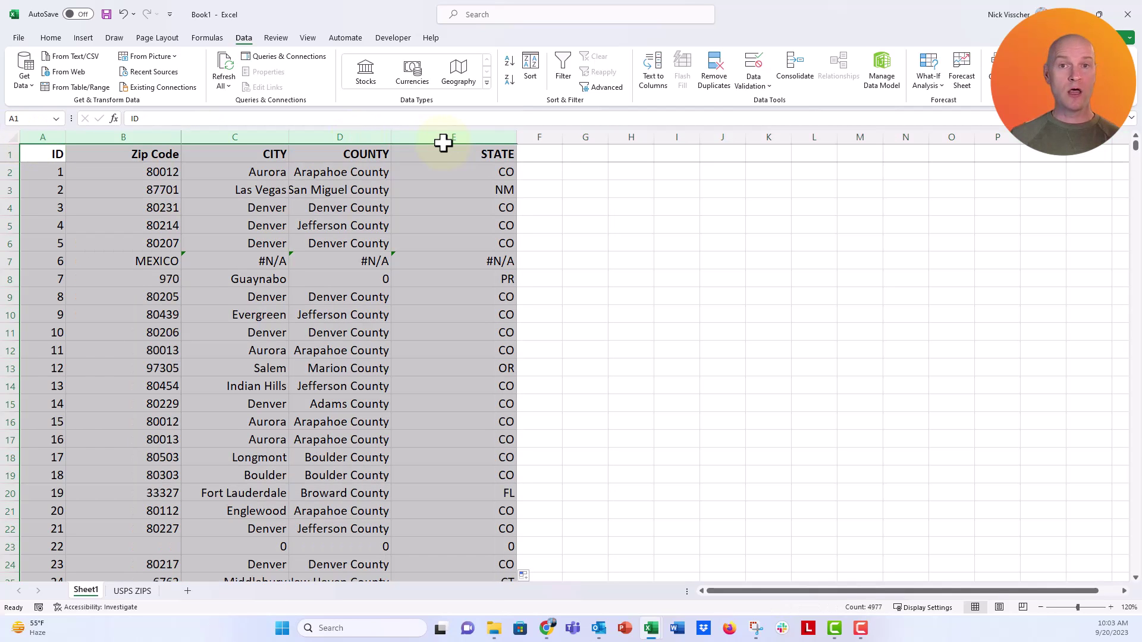
left_click(76, 38)
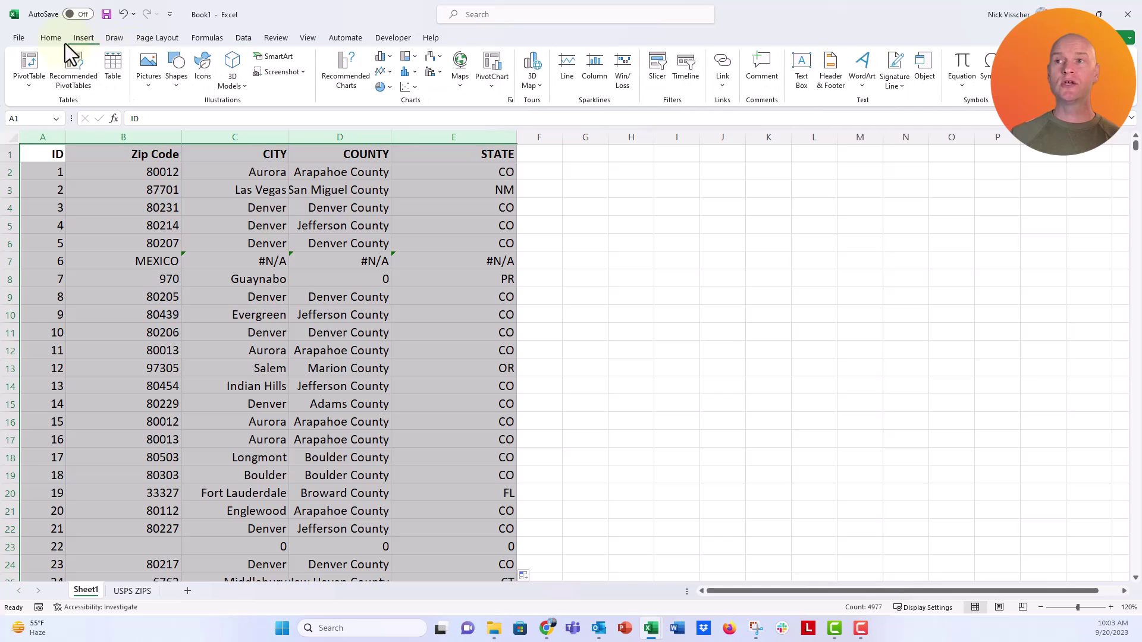
left_click(27, 72)
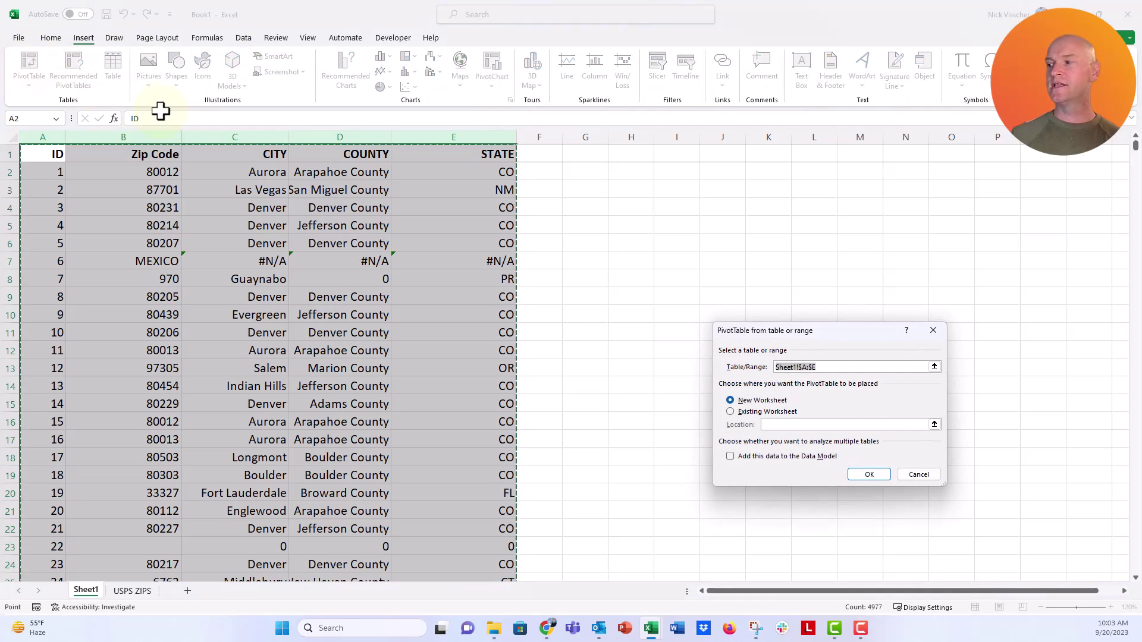
left_click_drag(819, 331, 561, 226)
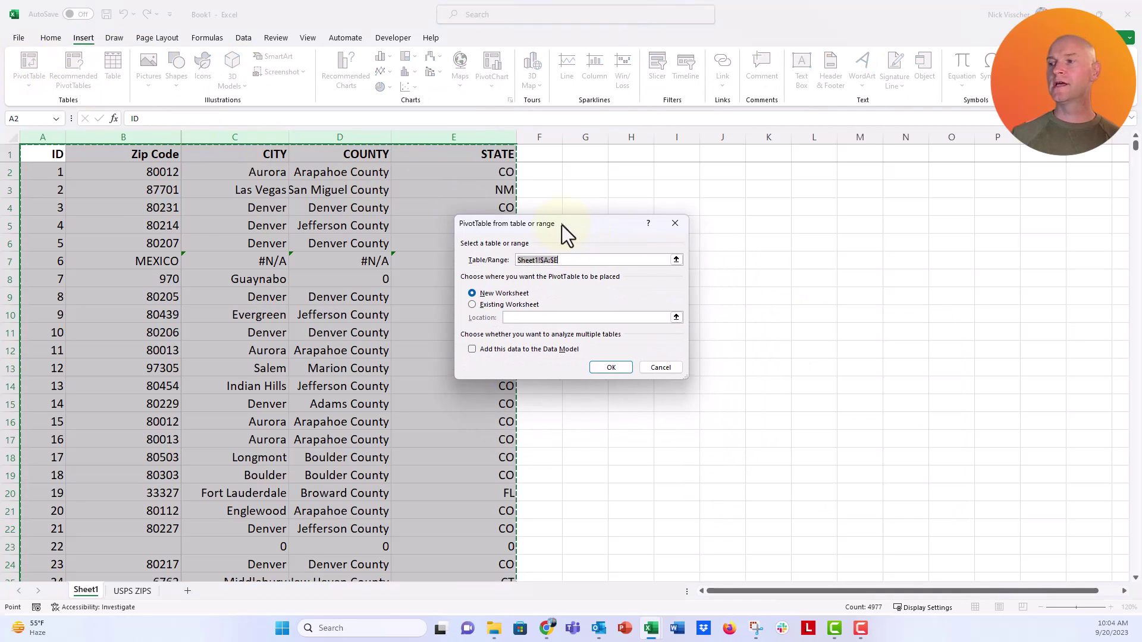
left_click(611, 368)
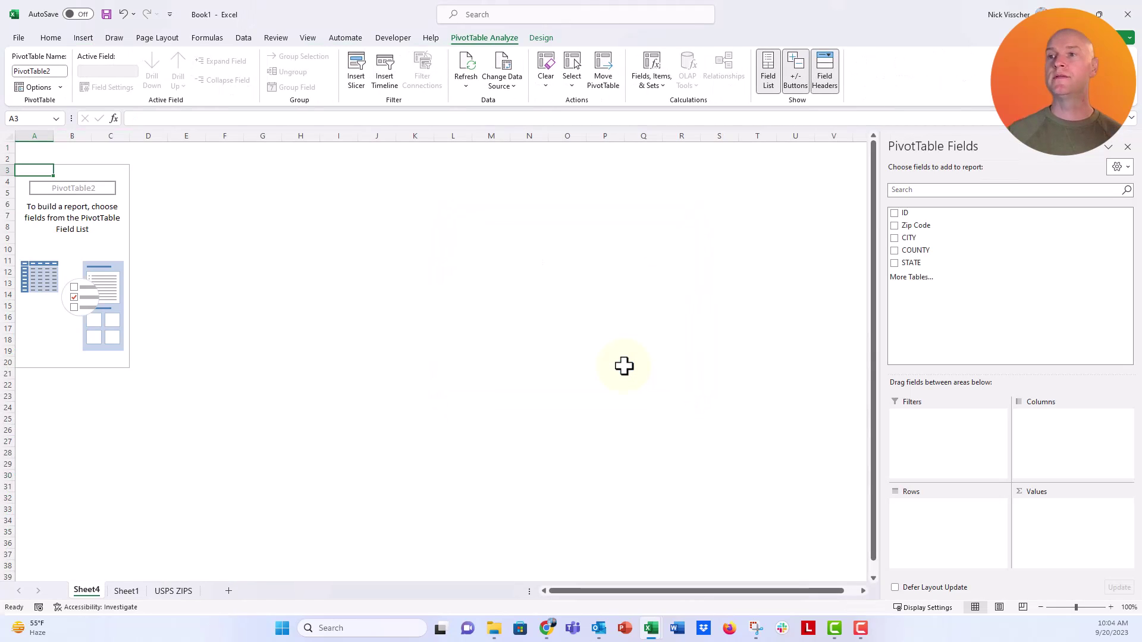
Add ID to the pivot values and summarize it by Count, showing 1000
mouse_move(905, 214)
left_mouse_down()
mouse_move(918, 276)
mouse_move(1037, 507)
left_mouse_up()
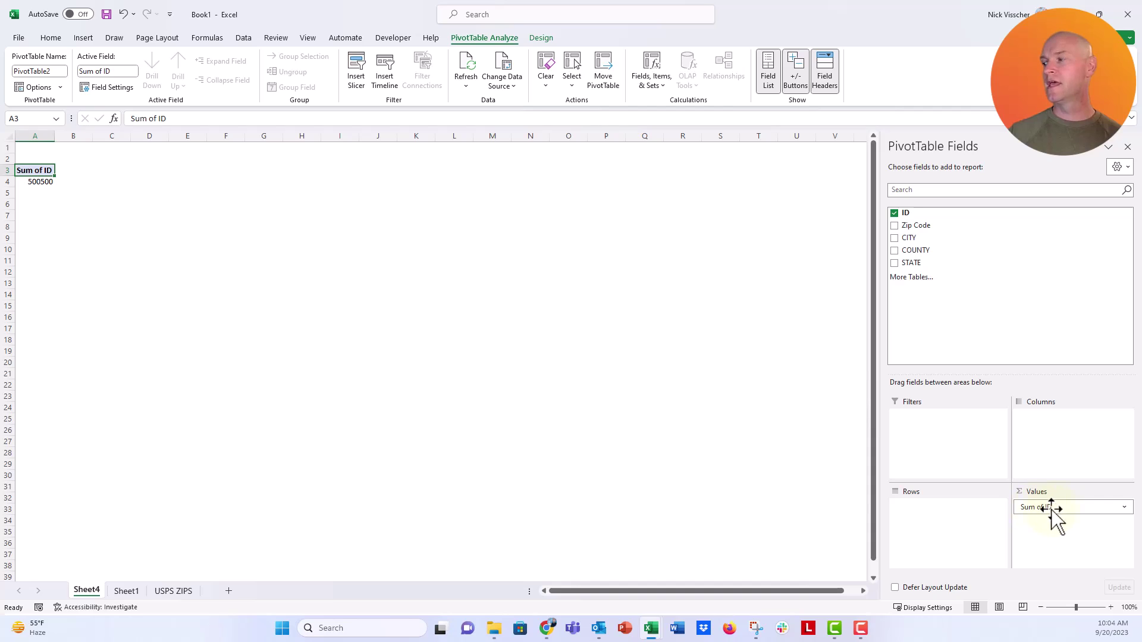
left_click(1124, 507)
left_click(1095, 490)
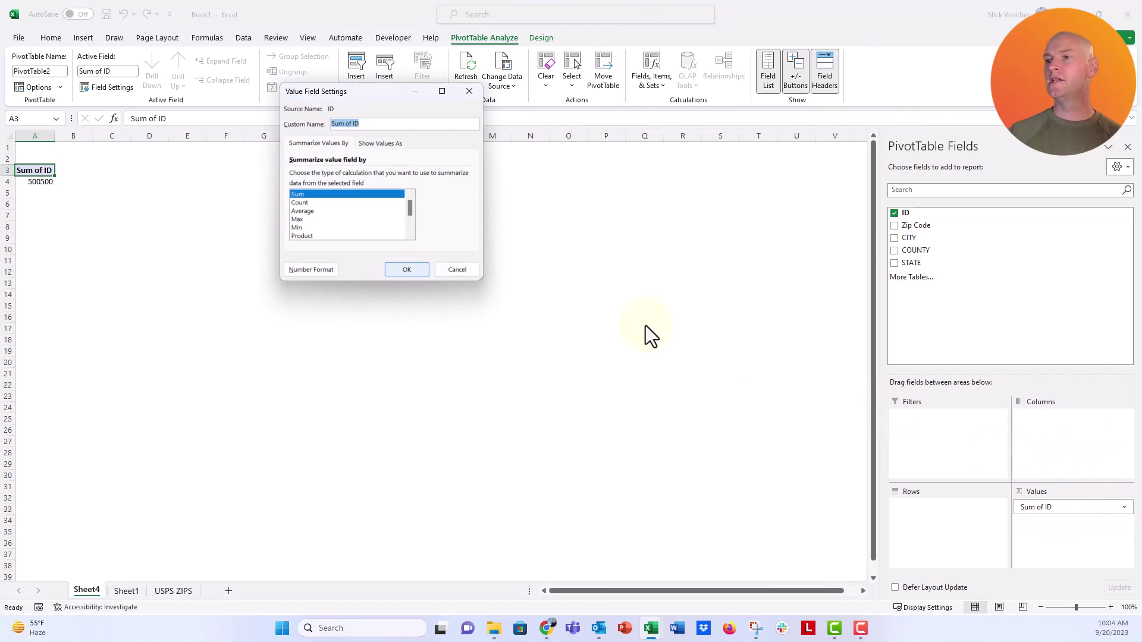
left_click(304, 203)
left_click(406, 269)
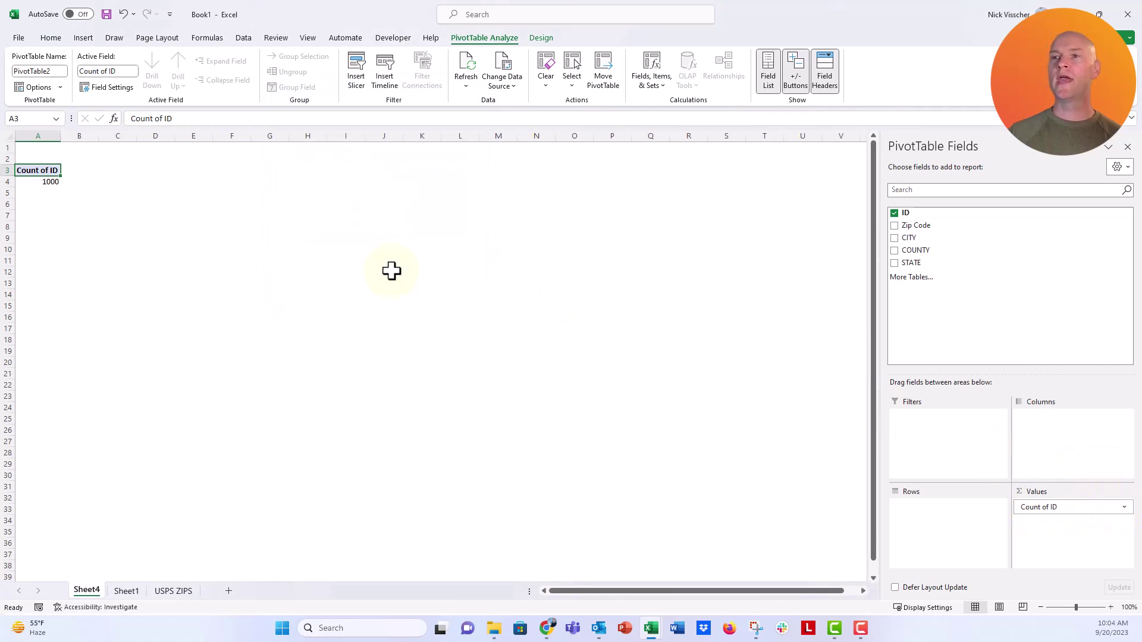
Increase the font size across the whole pivot worksheet
left_click(6, 134)
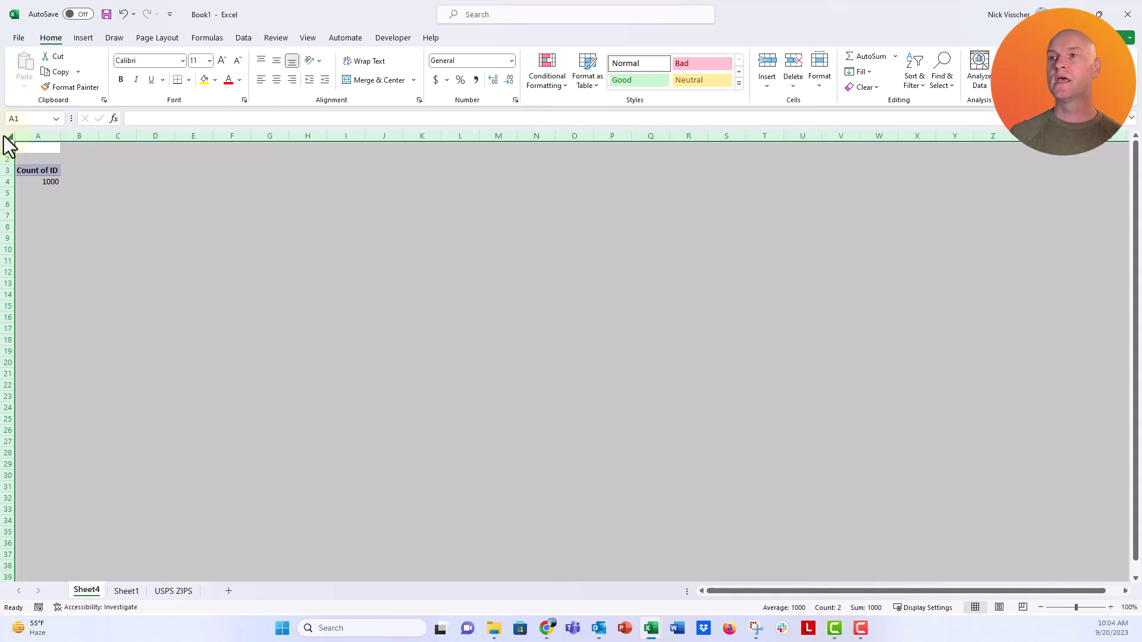
left_click(224, 60)
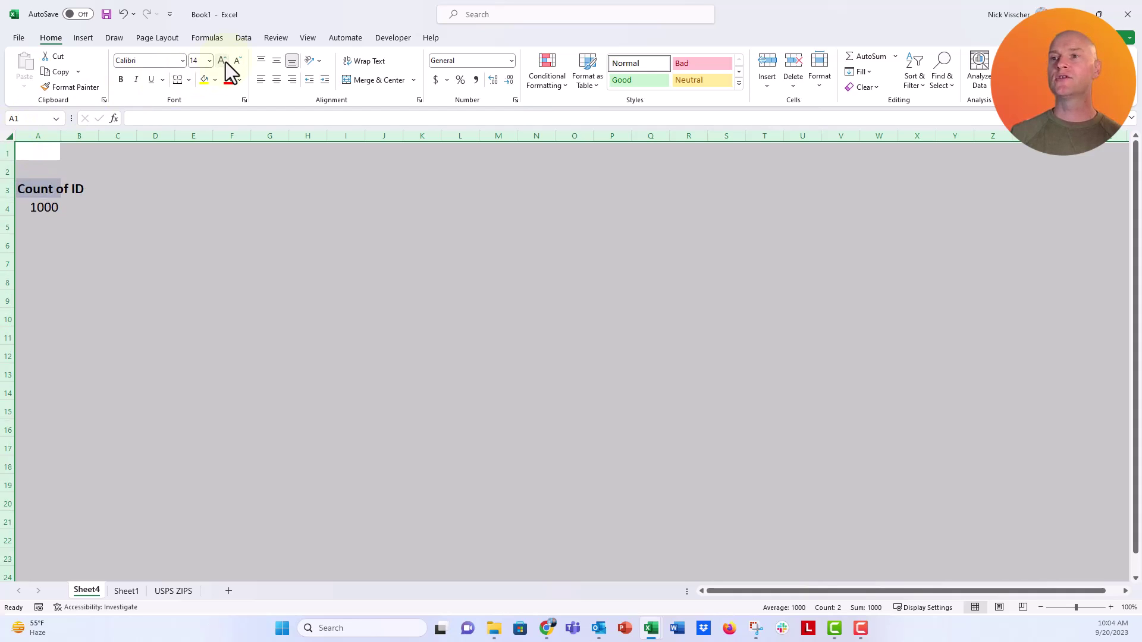
left_click(58, 206)
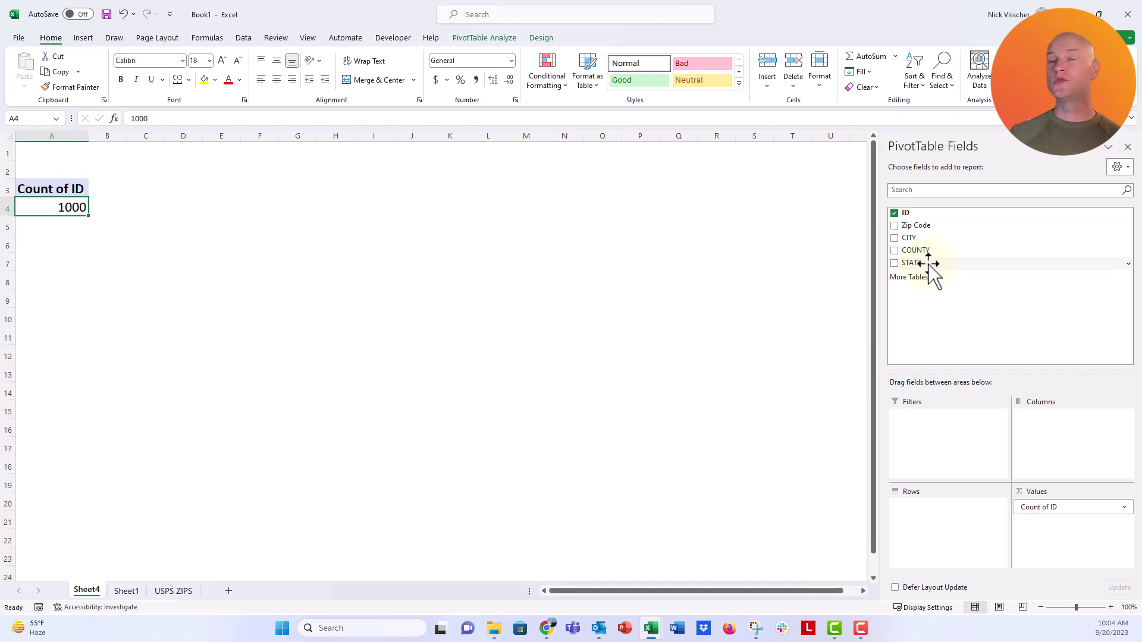
Add STATE to the pivot rows and inspect the 0 state's count of 28
left_click_drag(927, 264, 935, 524)
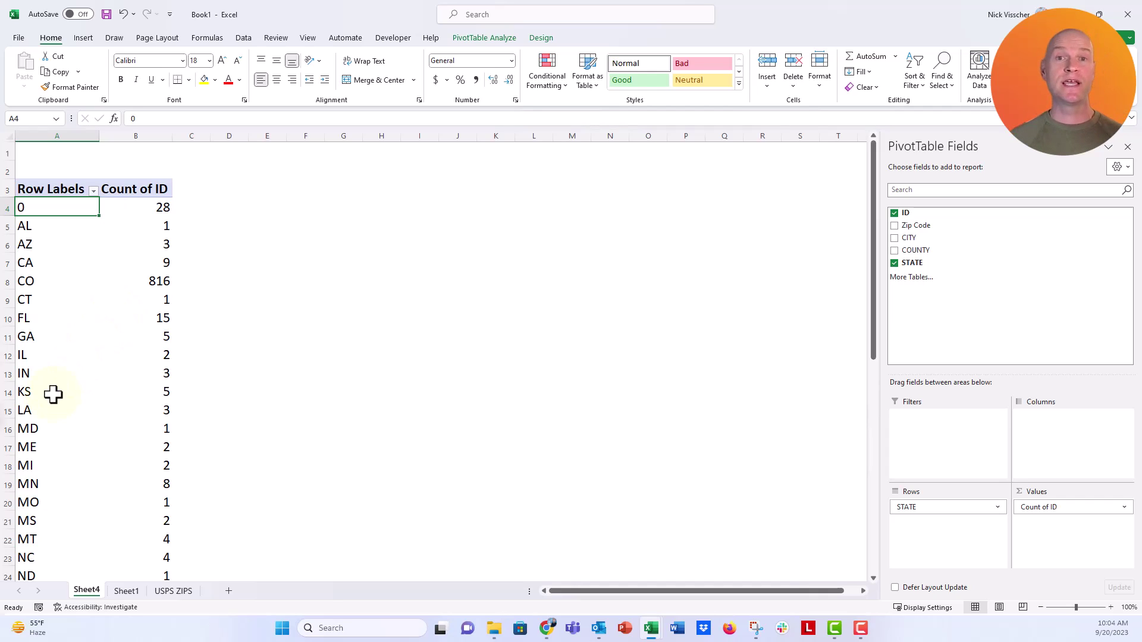
left_click(141, 208)
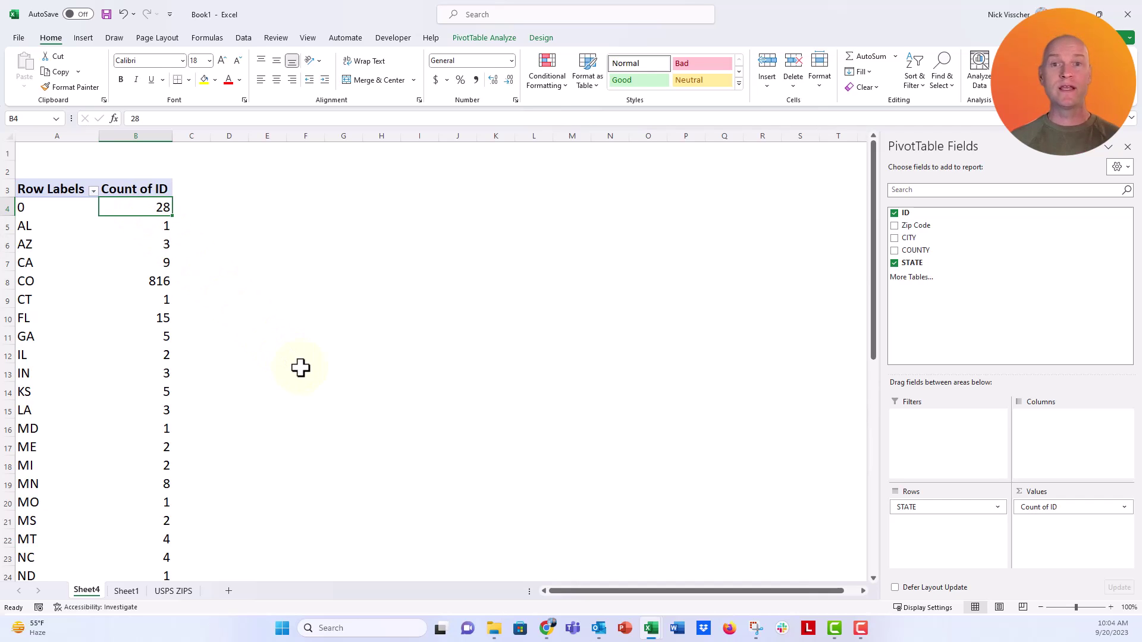
scroll(300, 367, "down", 2)
scroll(300, 368, "up", 2)
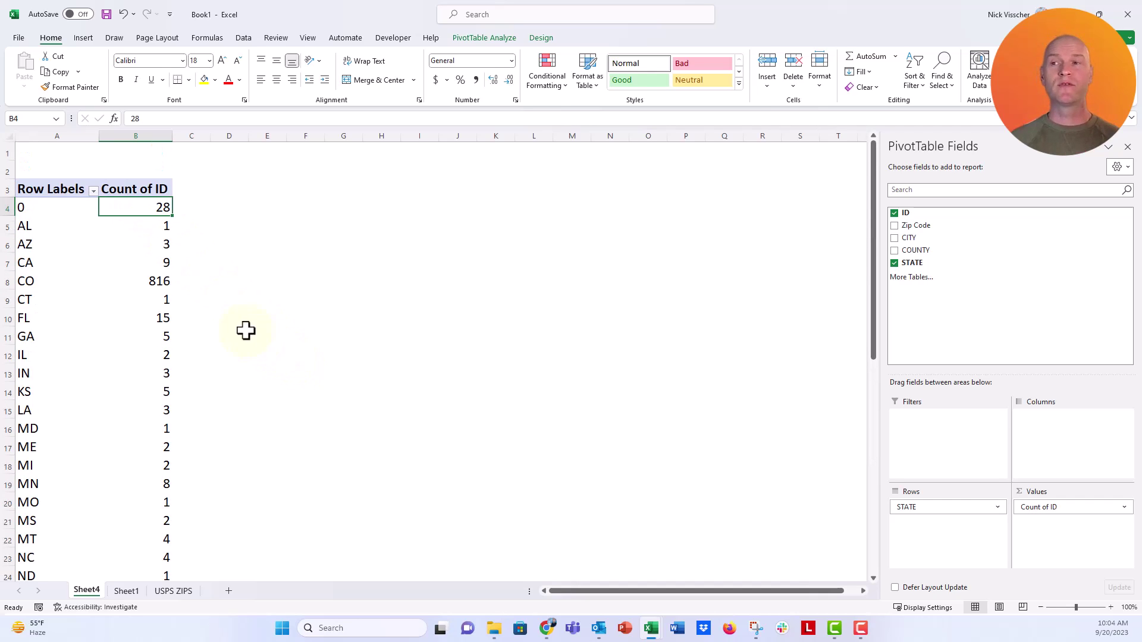
left_click(71, 209)
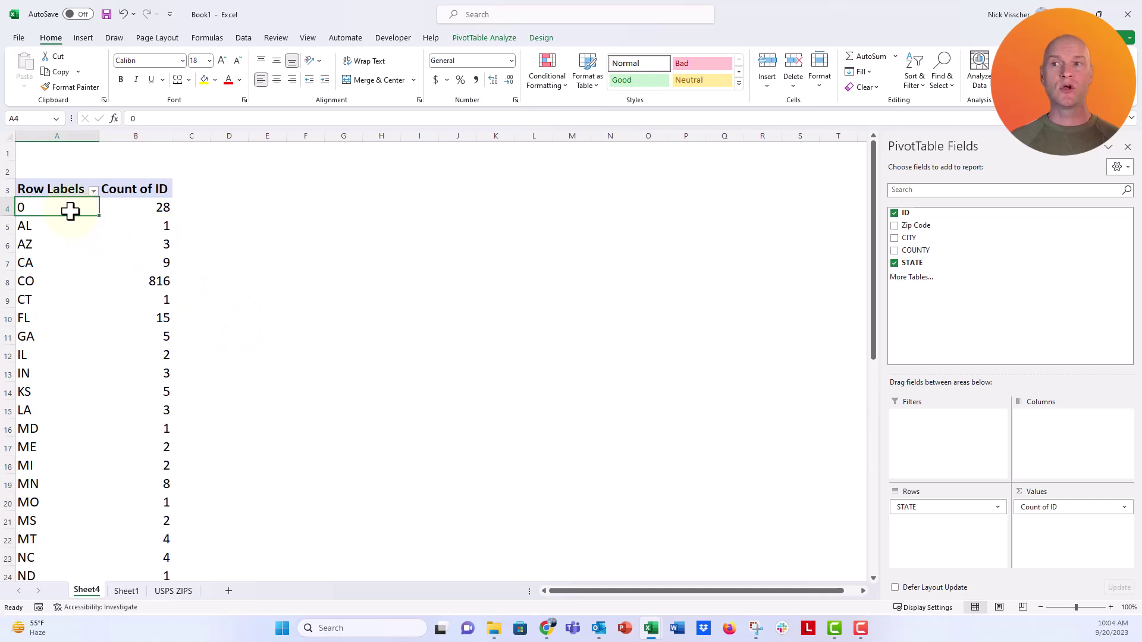
Sort state counts largest to smallest, then review the CO, TX, FL, CA and #N/A rows
right_click(143, 208)
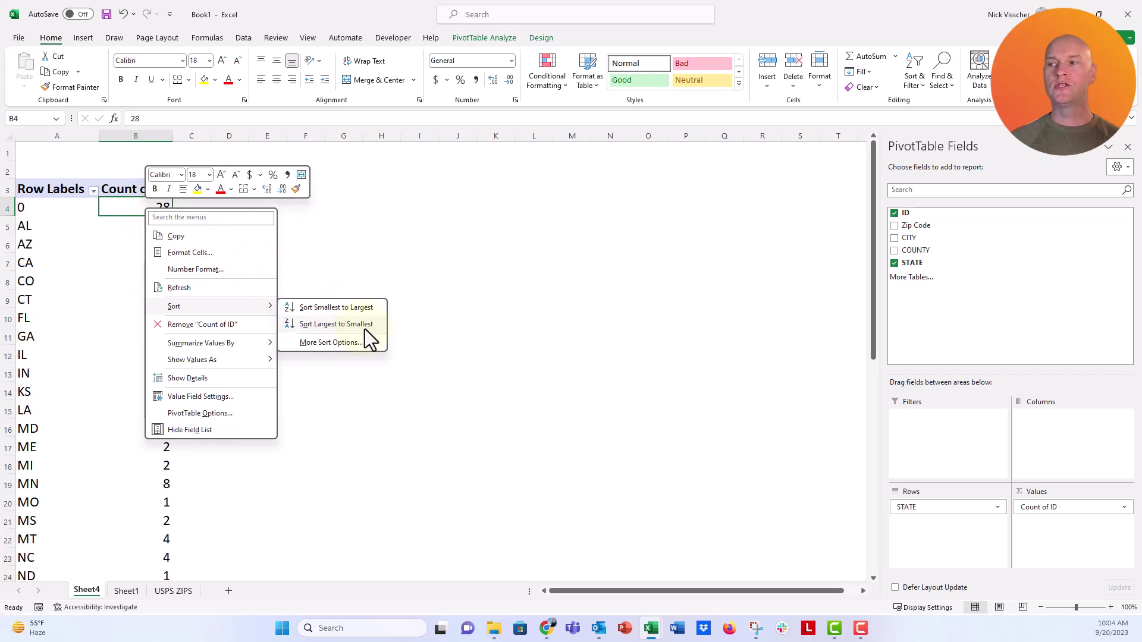
left_click(364, 327)
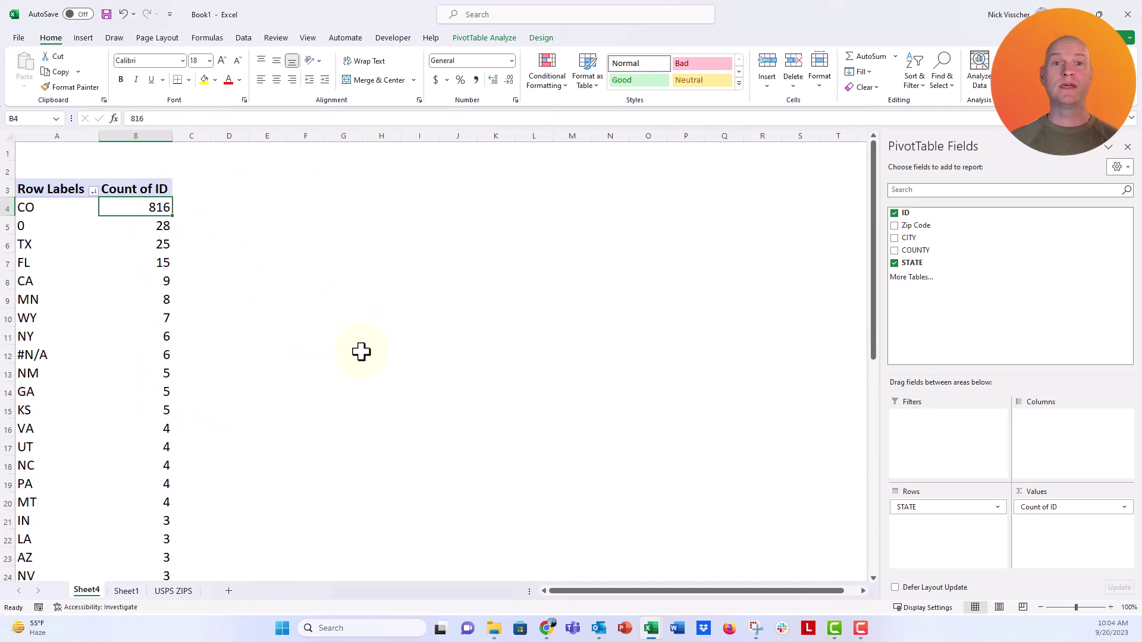
left_click(63, 208)
left_click(58, 226)
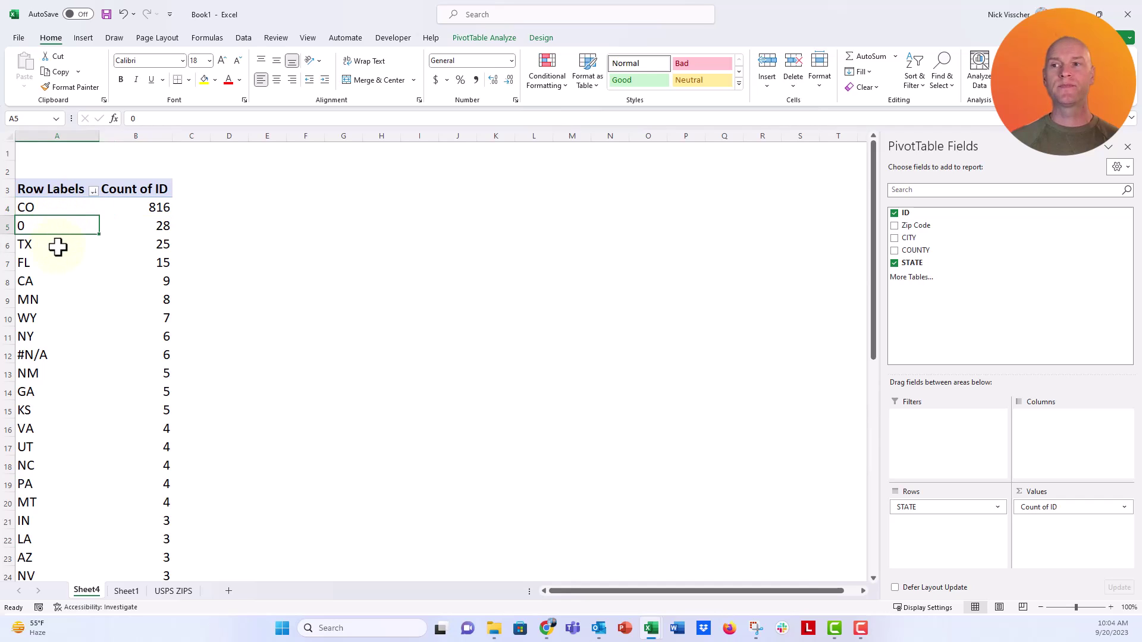
left_click(56, 245)
left_click(60, 265)
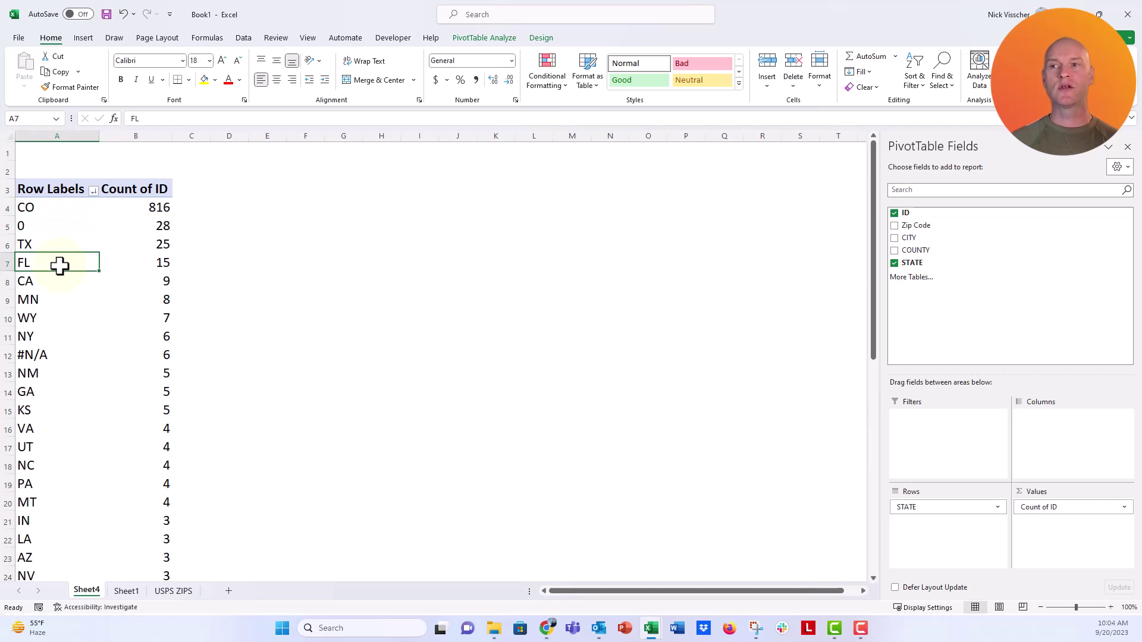
left_click(72, 208)
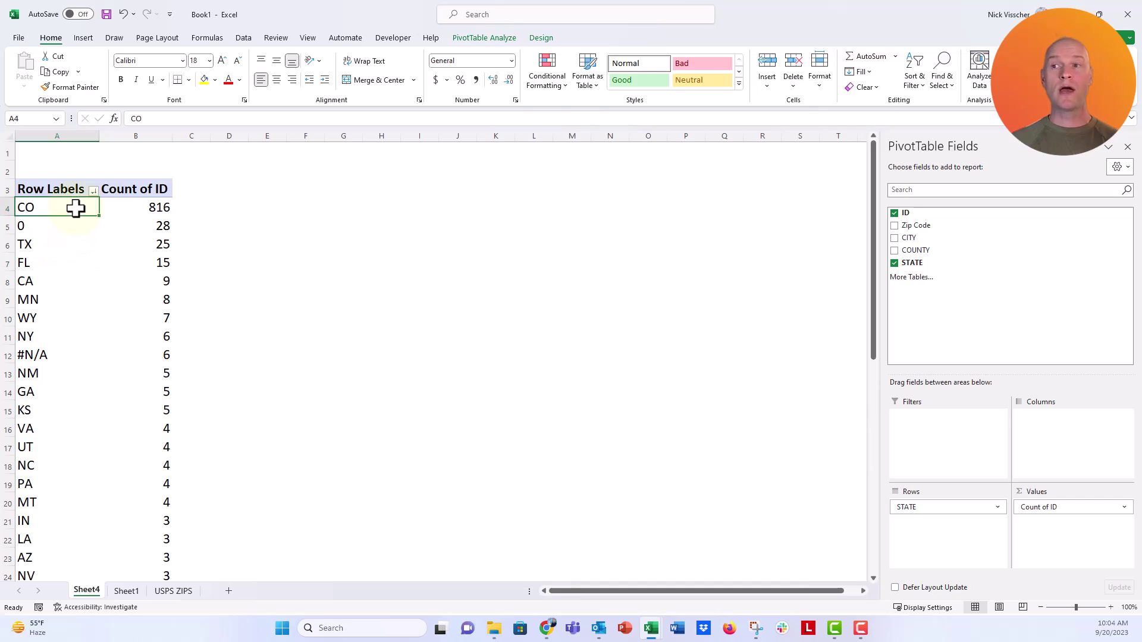
left_click_drag(51, 243, 56, 295)
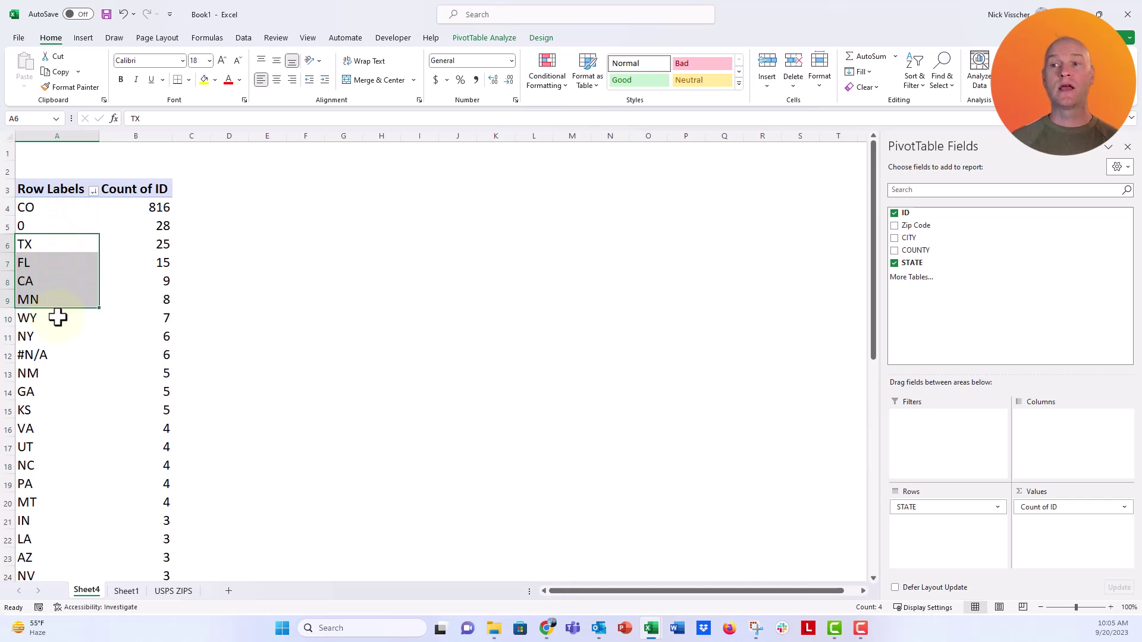
left_click(60, 355)
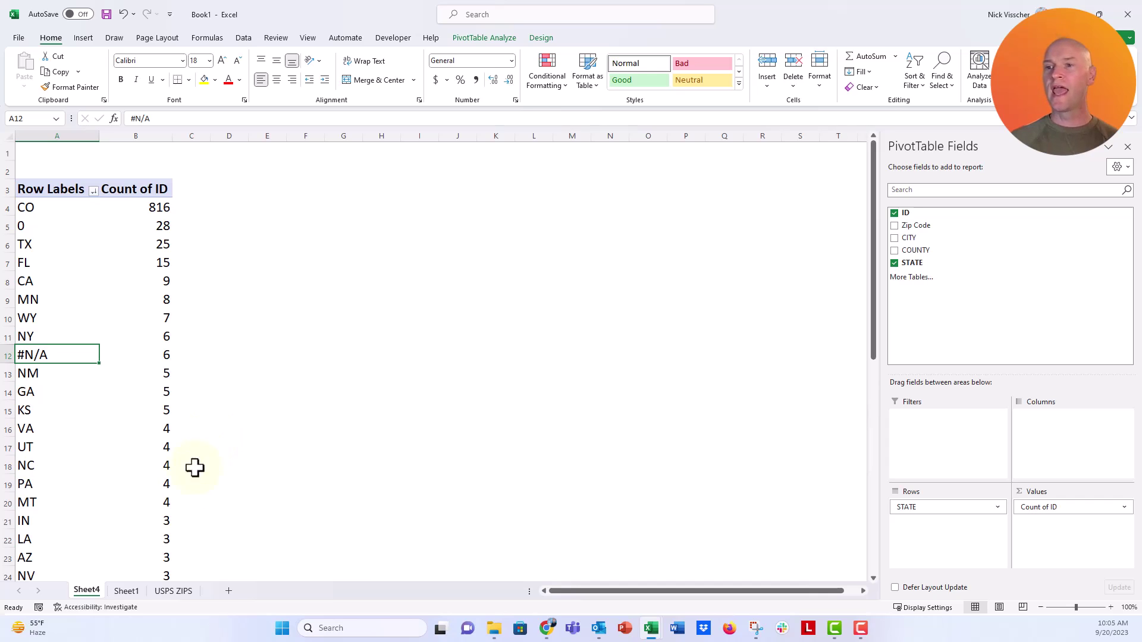
On Sheet1, select the ID-to-STATE header row and turn on Filter
left_click(130, 592)
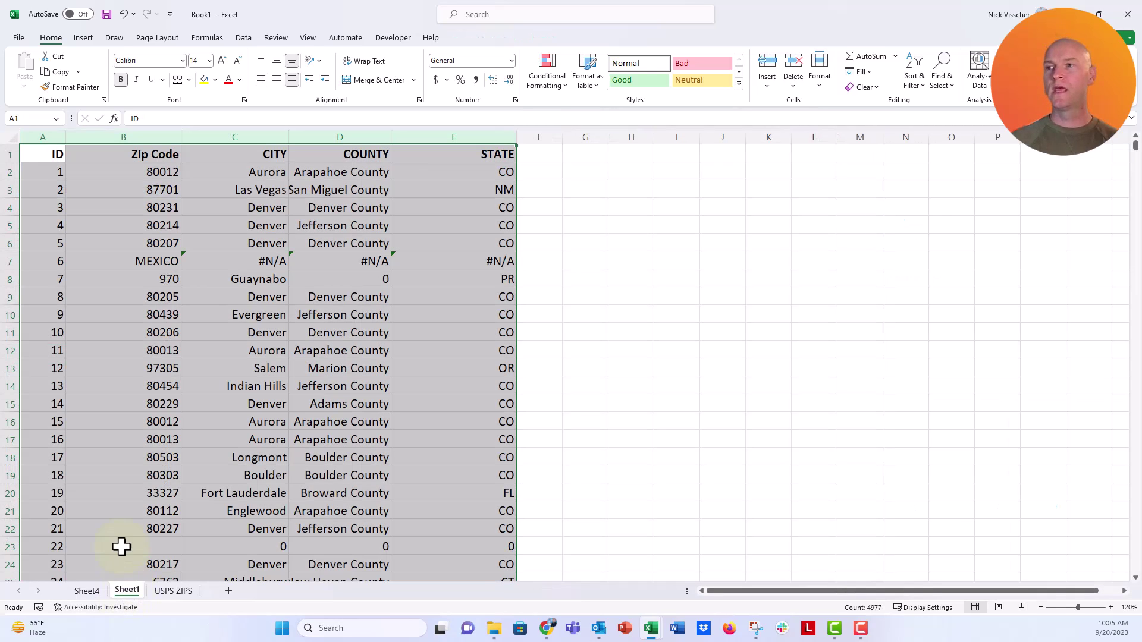
left_click(38, 152)
left_click_drag(39, 152, 465, 157)
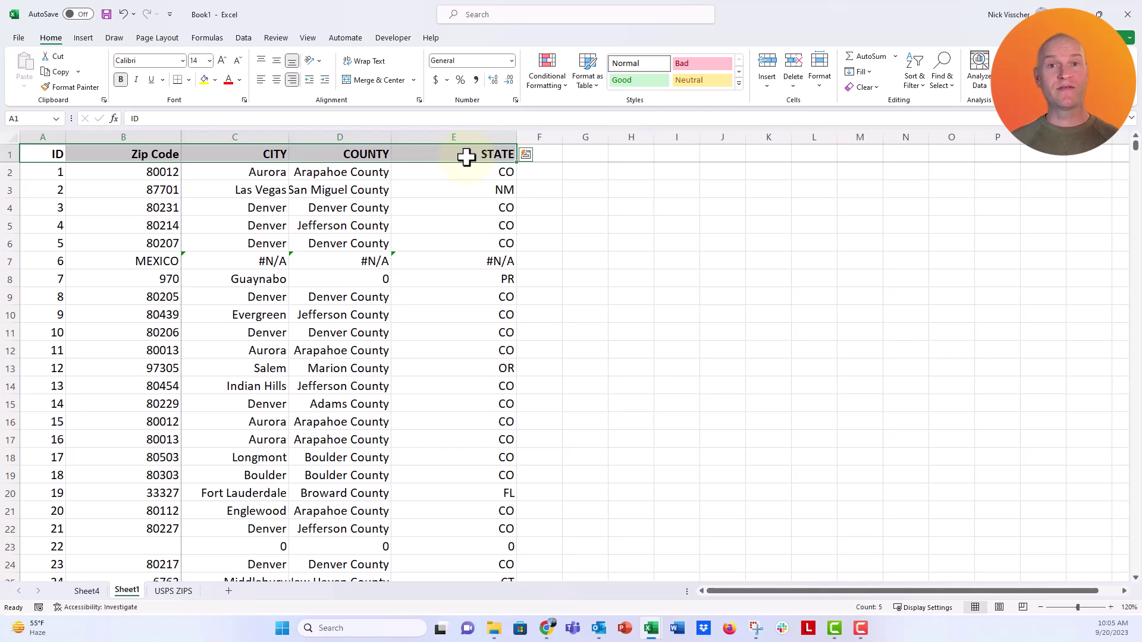
left_click(244, 37)
left_click(559, 60)
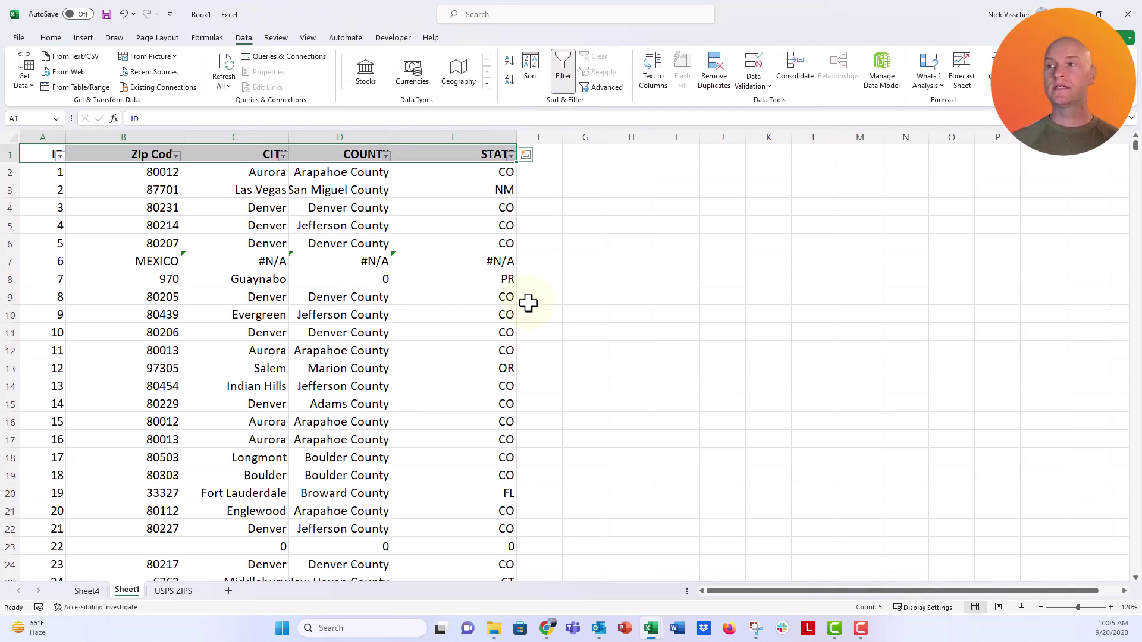
Filter STATE to #N/A only, leaving six rows (Mexico, Brazil, United Kingdom, Panama)
left_click(508, 157)
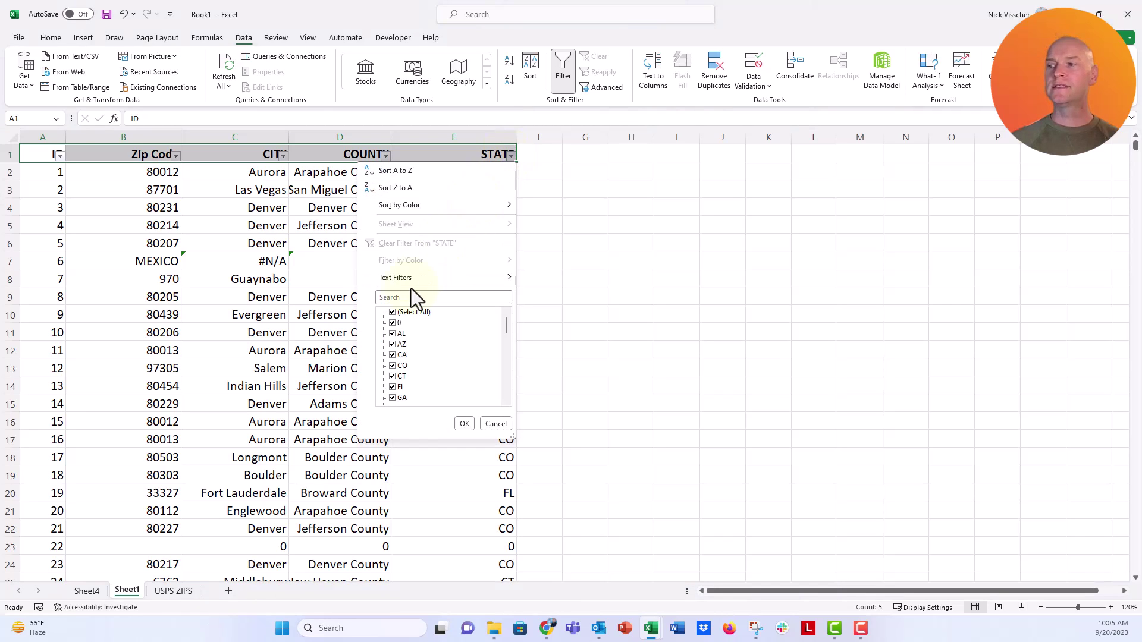
left_click(392, 313)
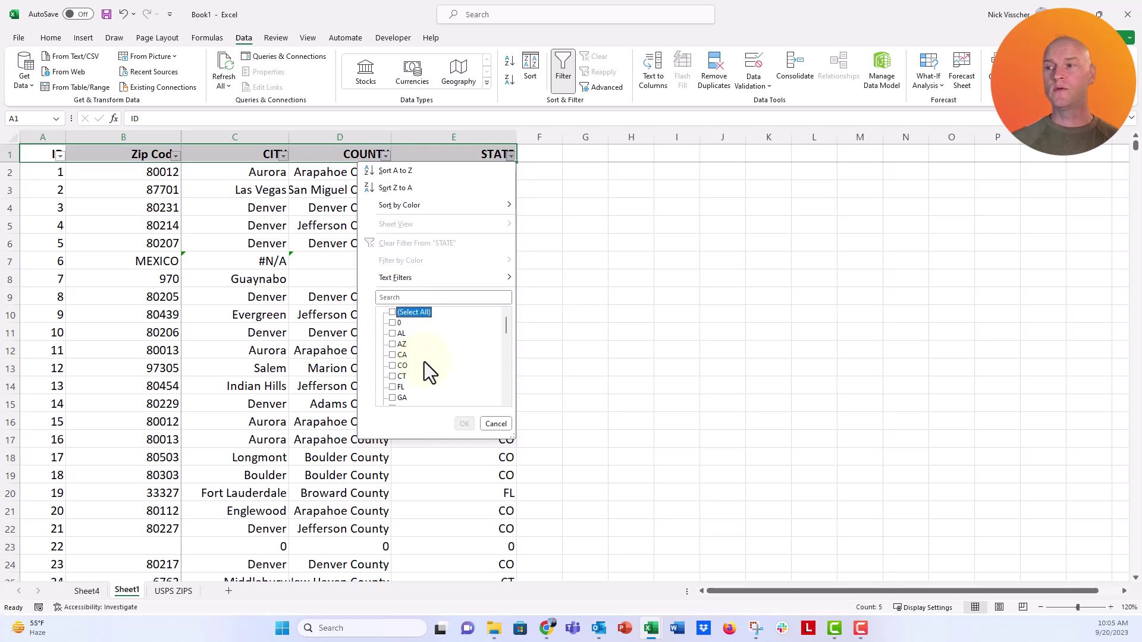
left_click_drag(506, 328, 502, 394)
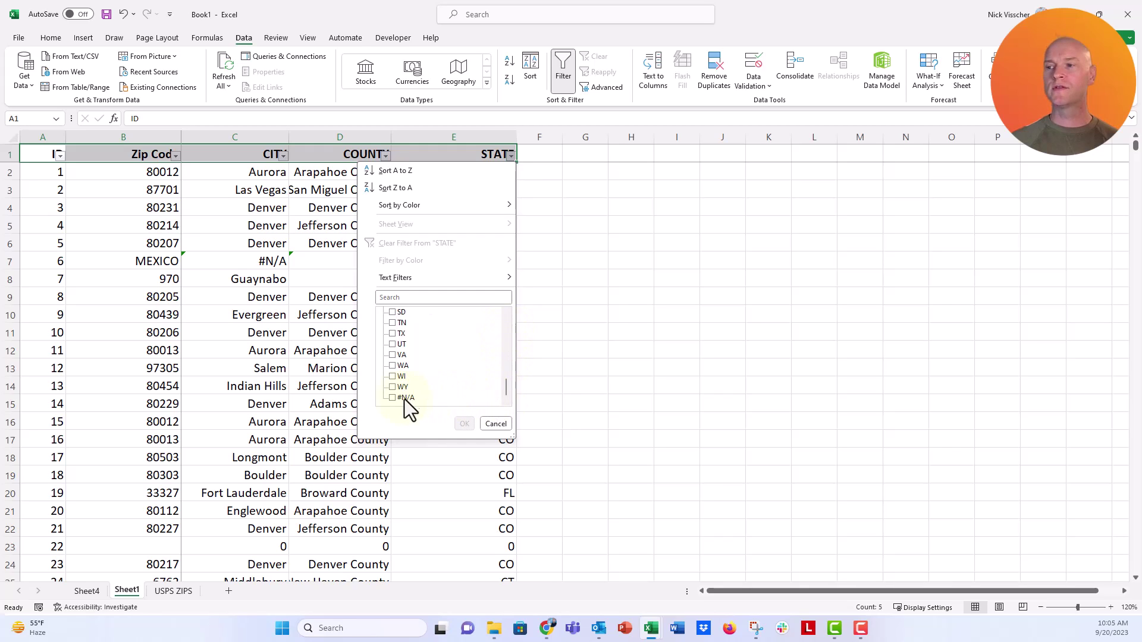
left_click(391, 399)
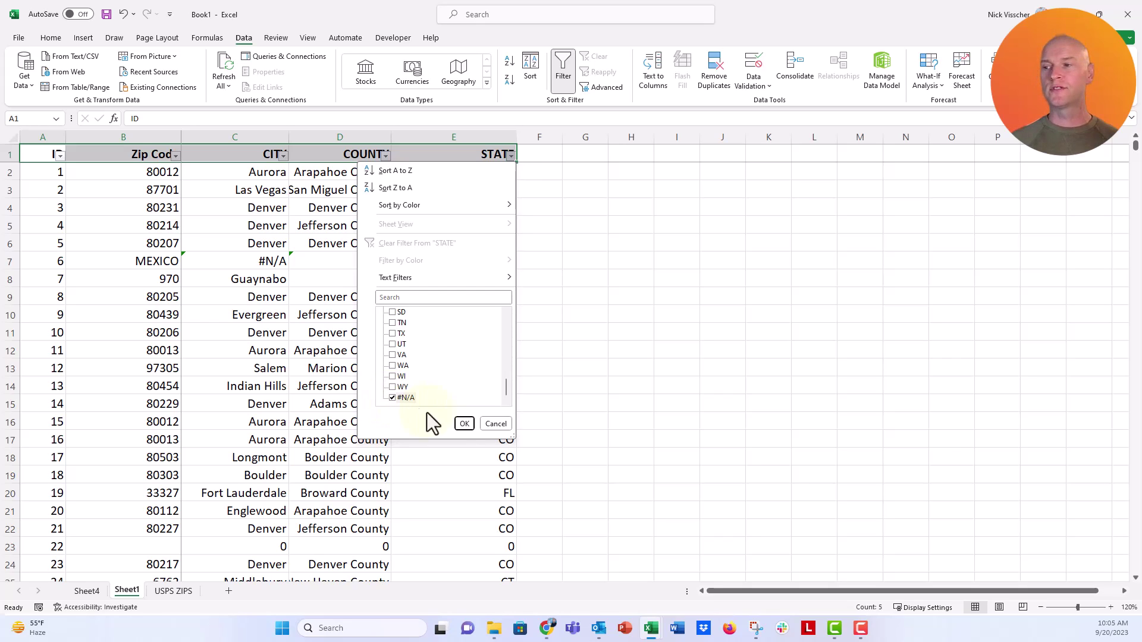
left_click(464, 424)
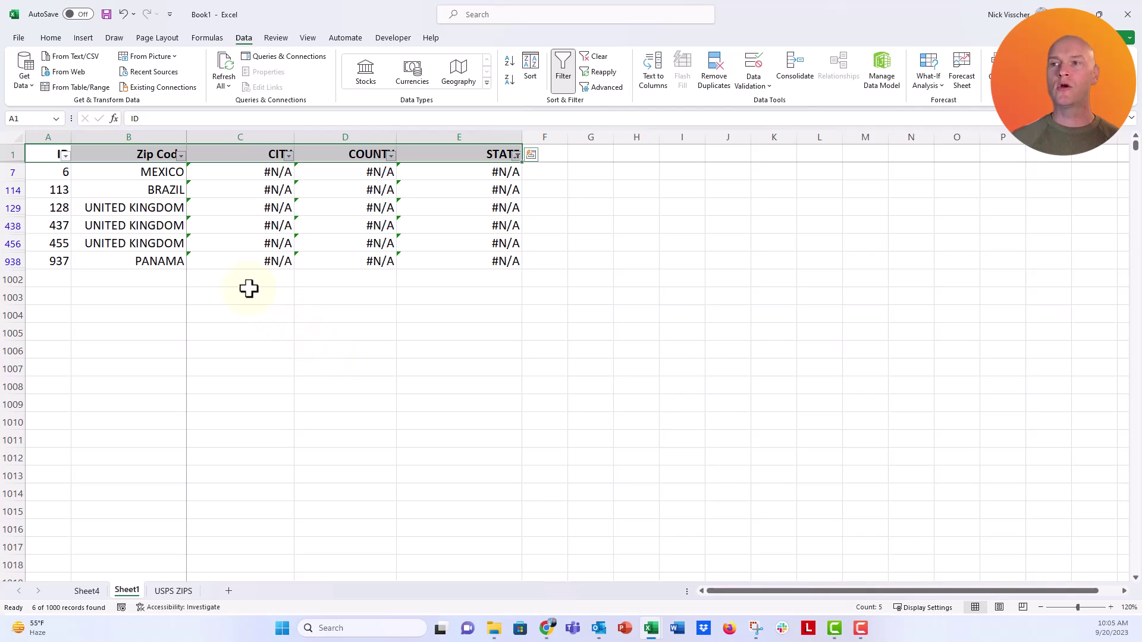
Enter INTERNATIONAL in the first CITY cell and fill it across CITY, COUNTY and STATE for all six rows
left_click_drag(119, 174, 122, 259)
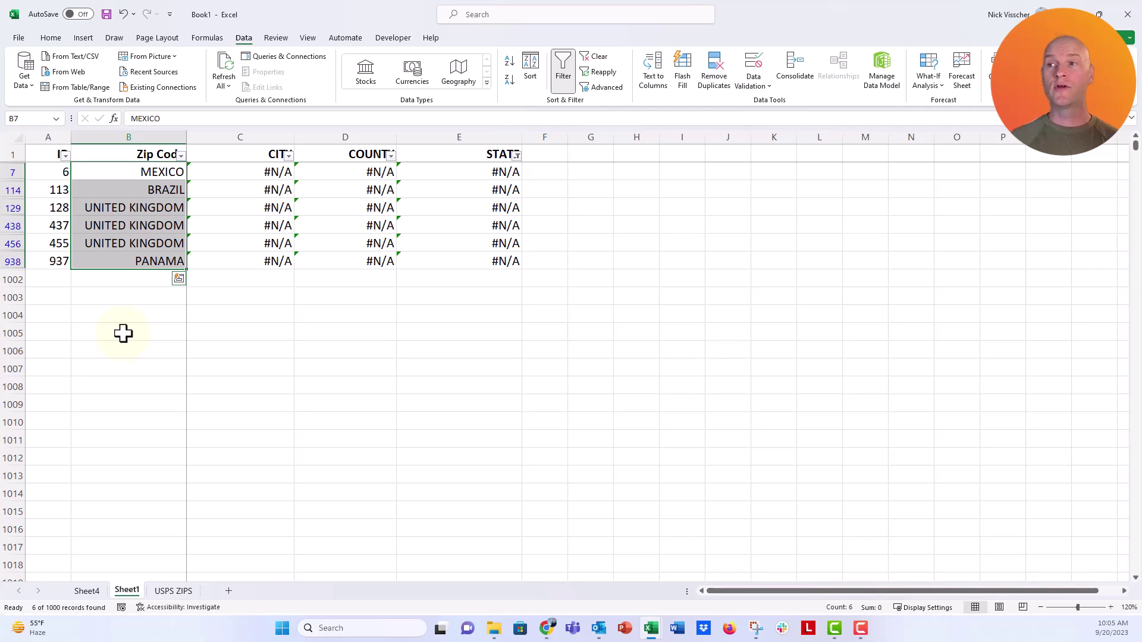
left_click(225, 172)
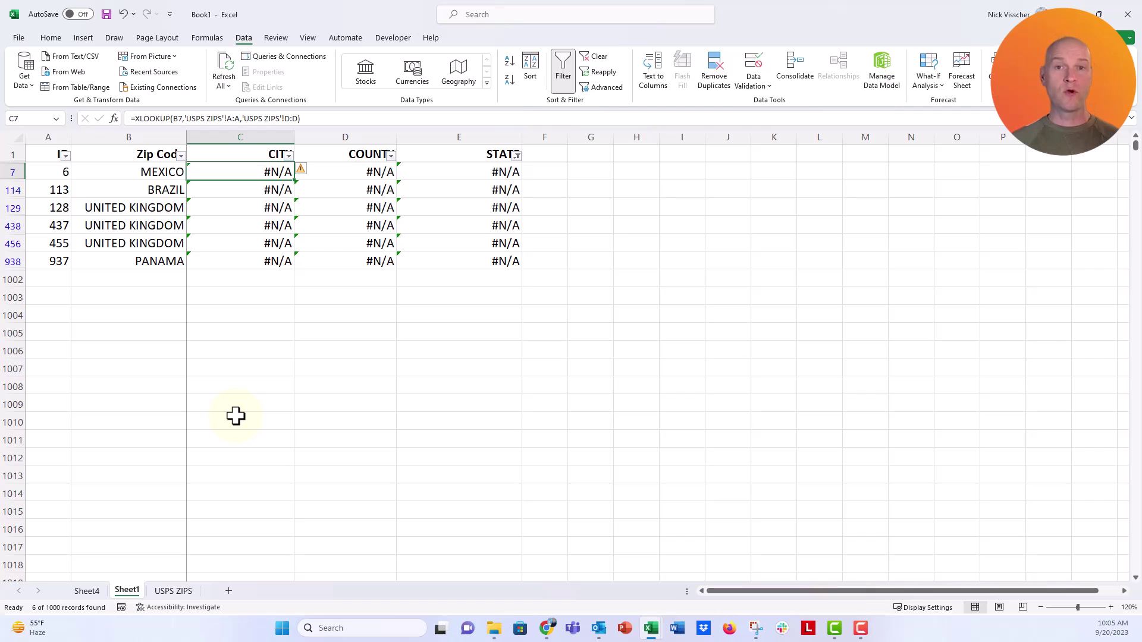
type("i")
key("BackSpace")
key("BackSpace")
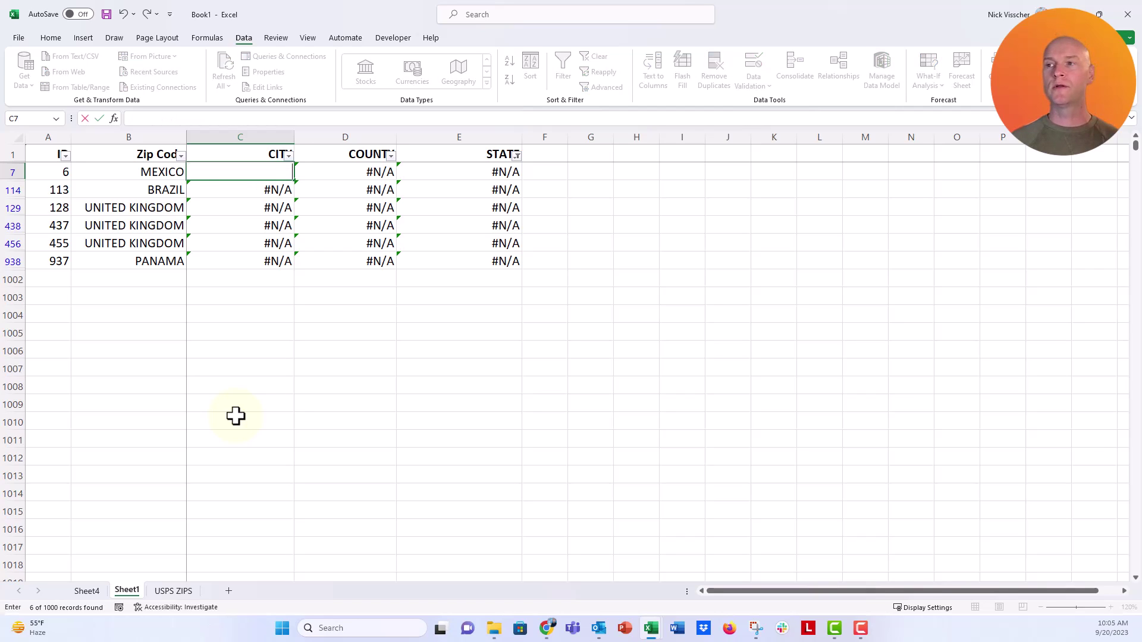
type("INTERNAT")
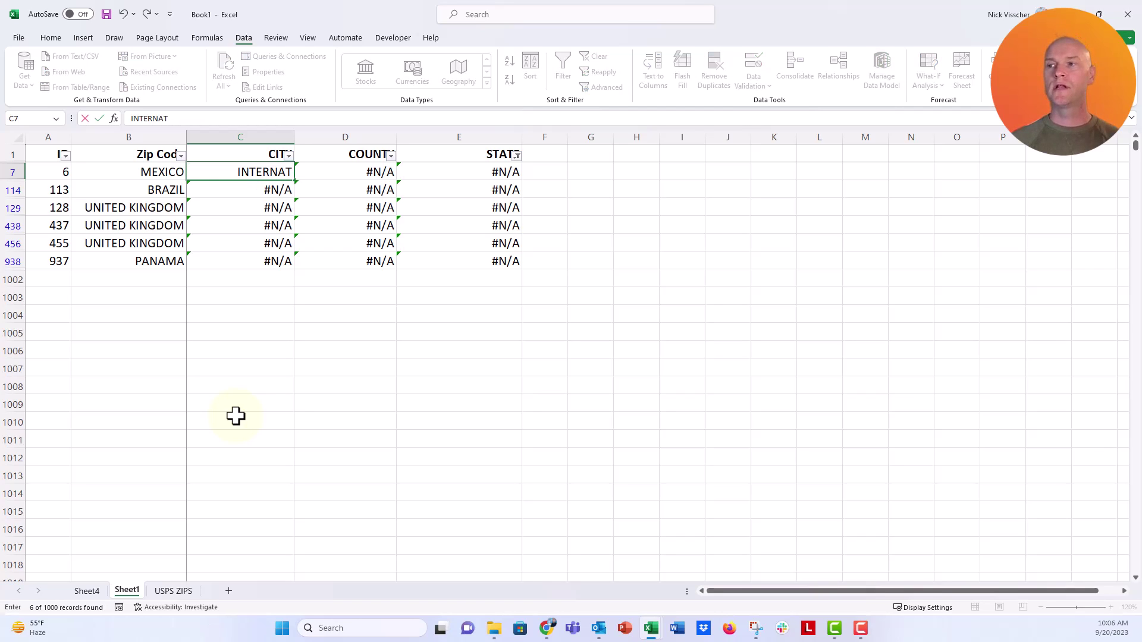
type("IONAL")
key("Return")
key("Up")
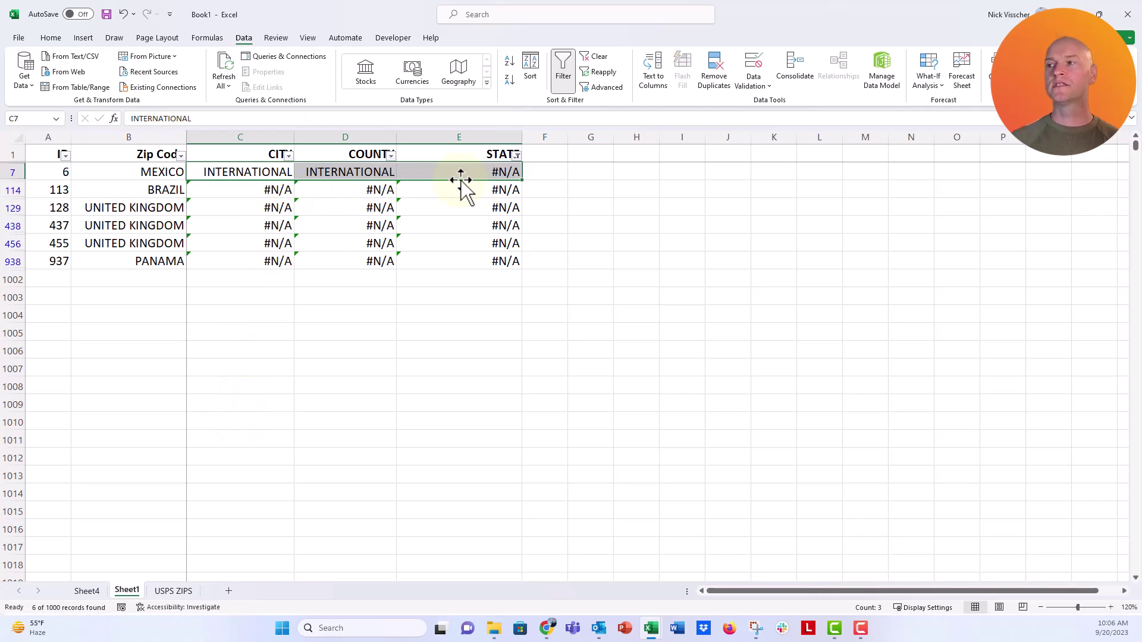
mouse_move(294, 181)
left_mouse_down()
mouse_move(524, 181)
mouse_move(521, 260)
left_mouse_up()
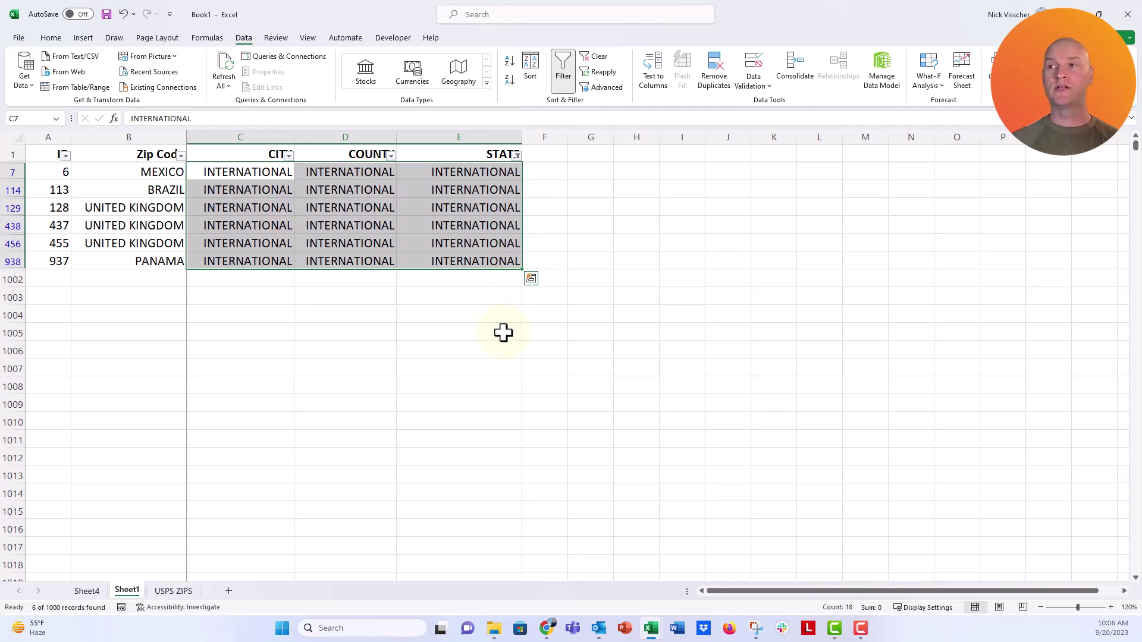
Select All in the STATE filter, then inspect zip 970's XLOOKUP formula returning Guaynabo, PR
left_click(516, 155)
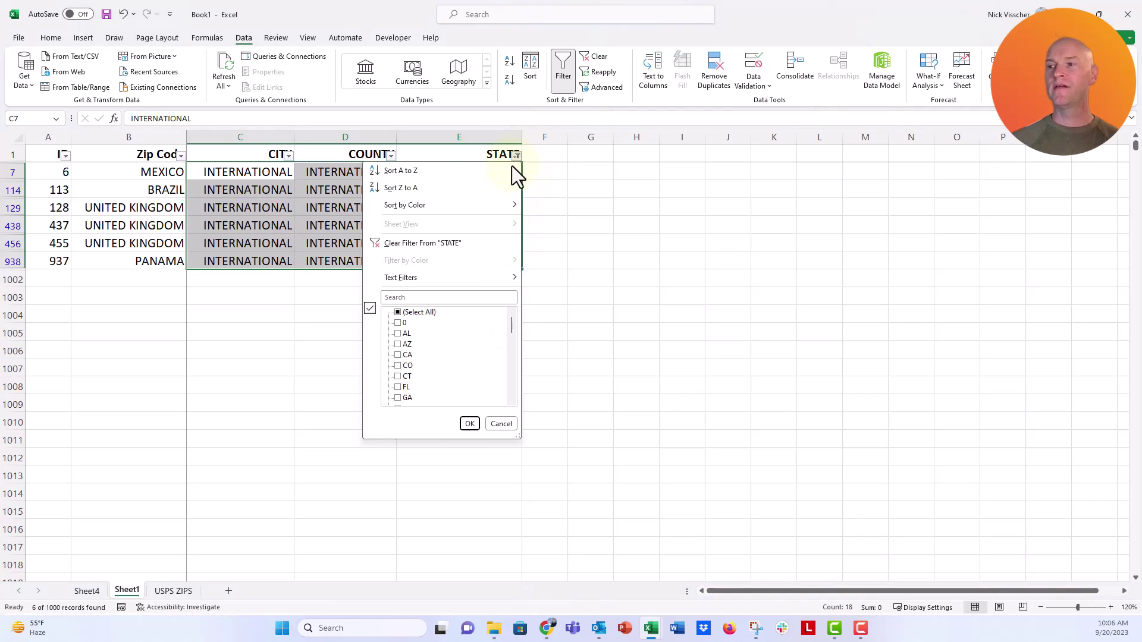
left_click(398, 312)
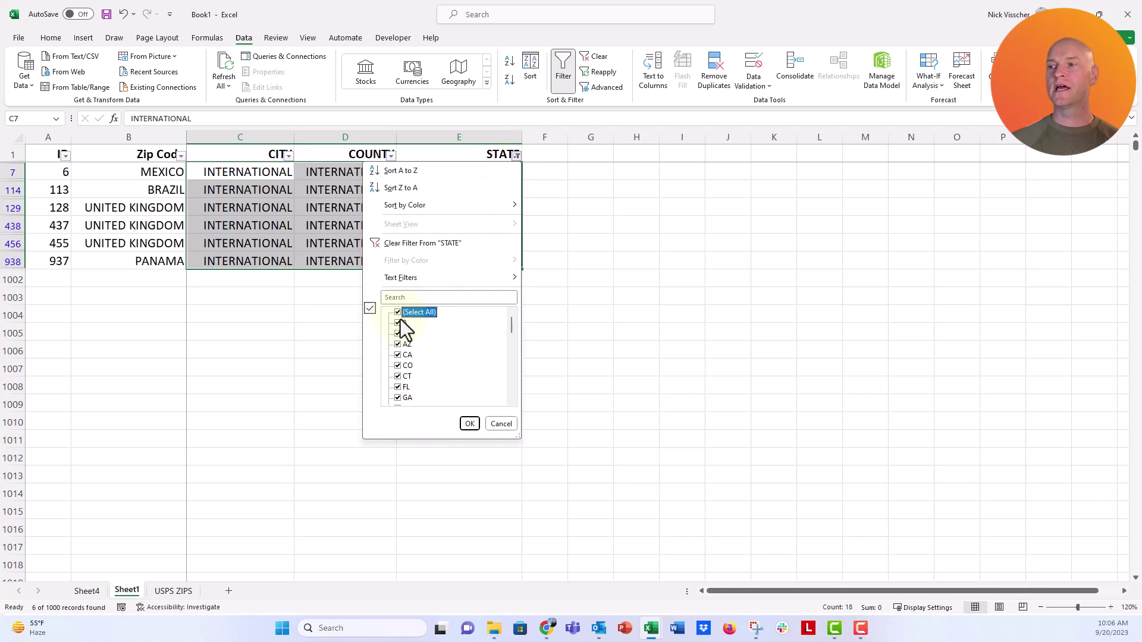
left_click(469, 424)
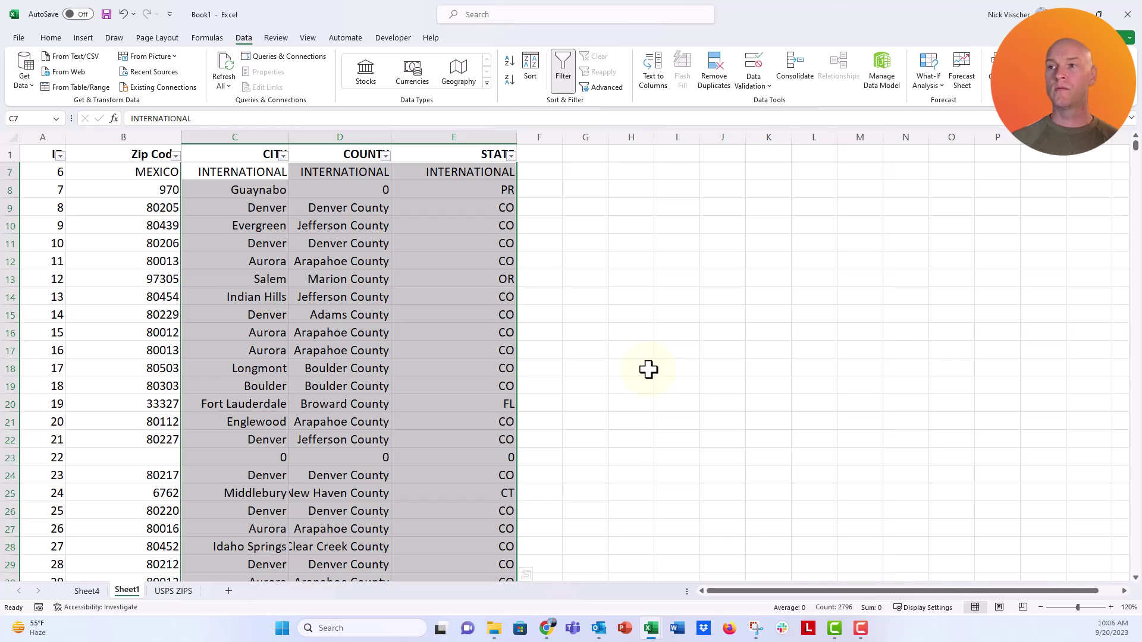
left_click(466, 188)
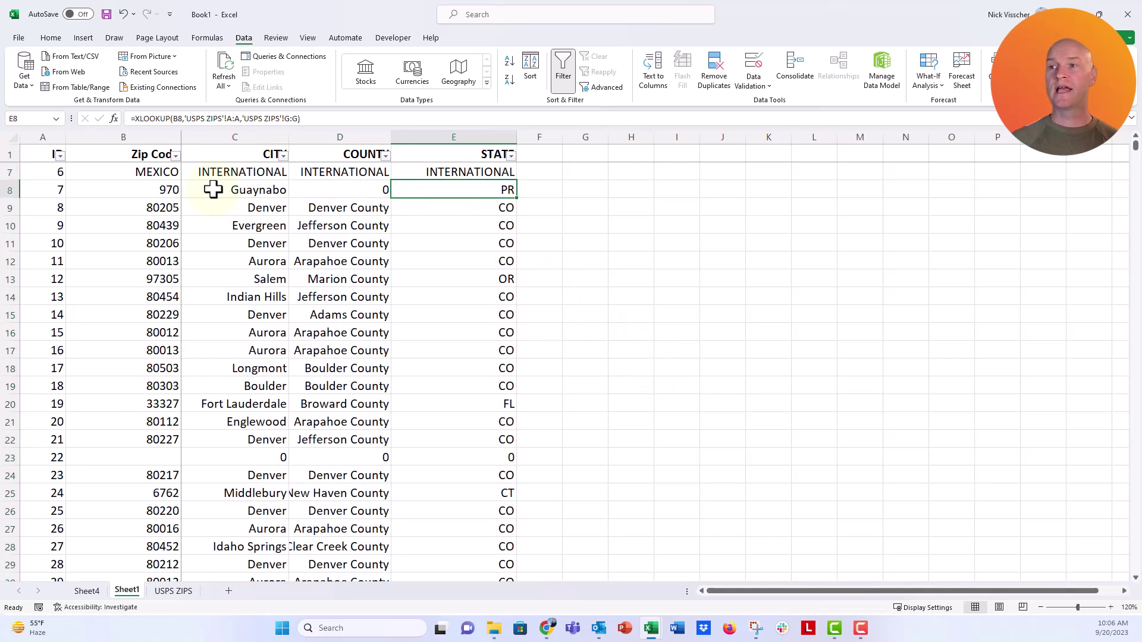
left_click(138, 189)
left_click(423, 189)
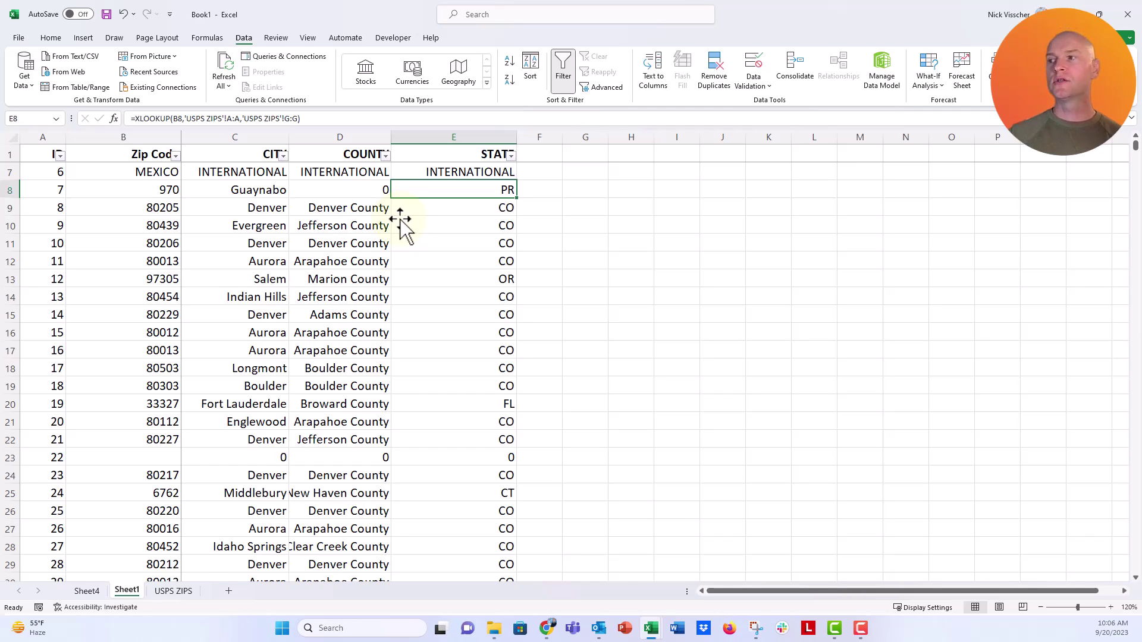
Filter STATE to PR only, showing the single zip 970 row
left_click(511, 154)
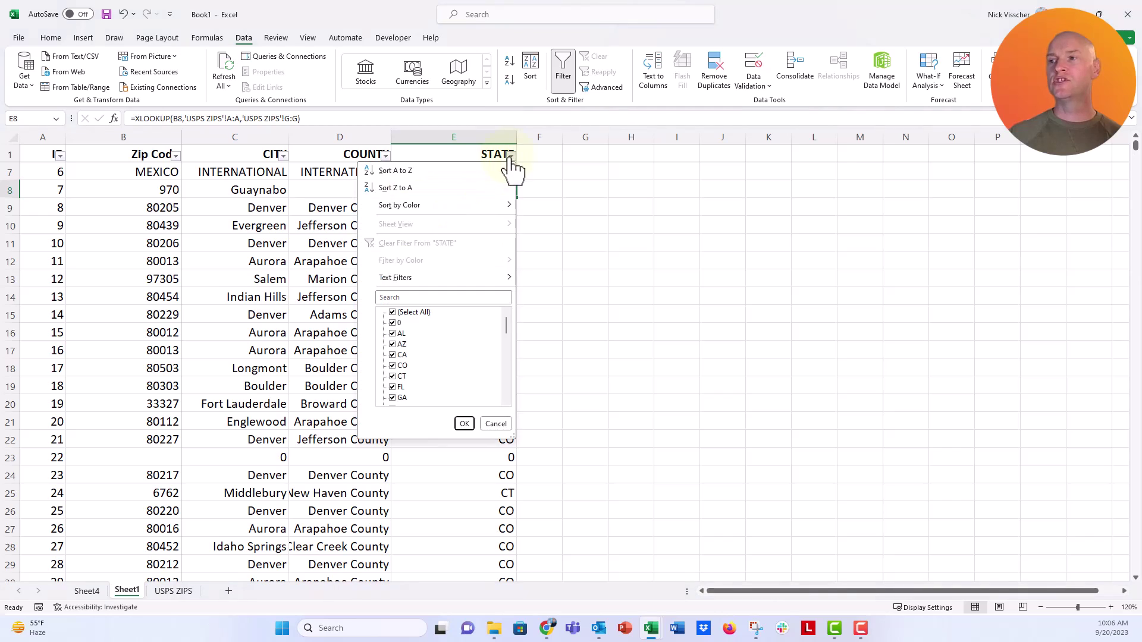
left_click(399, 318)
left_click_drag(507, 324, 508, 377)
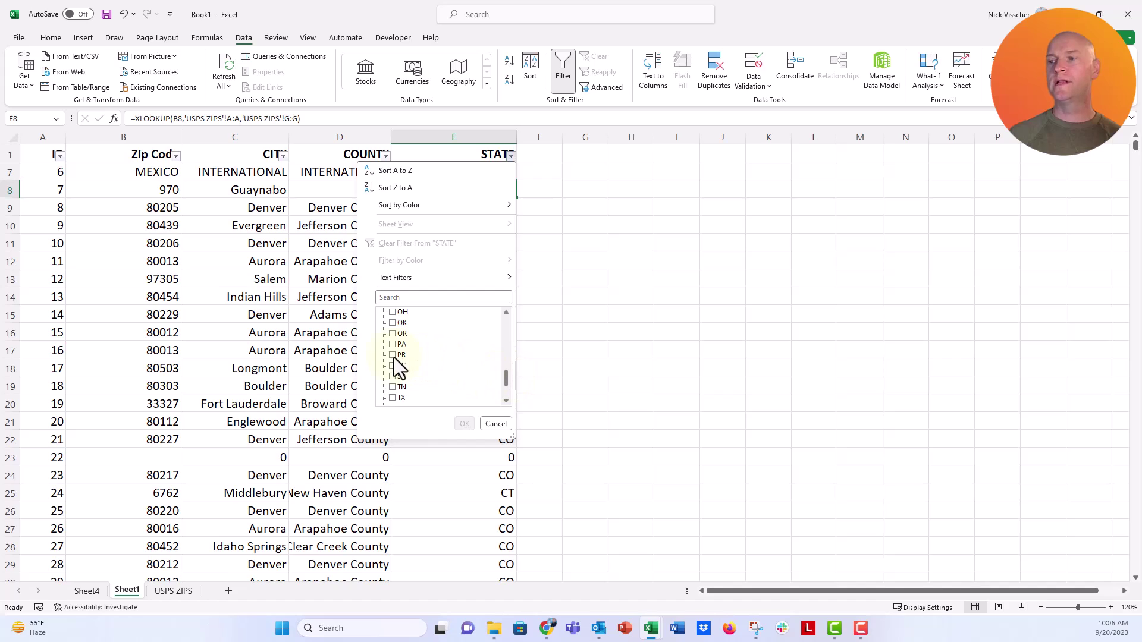
left_click(394, 365)
left_click(464, 424)
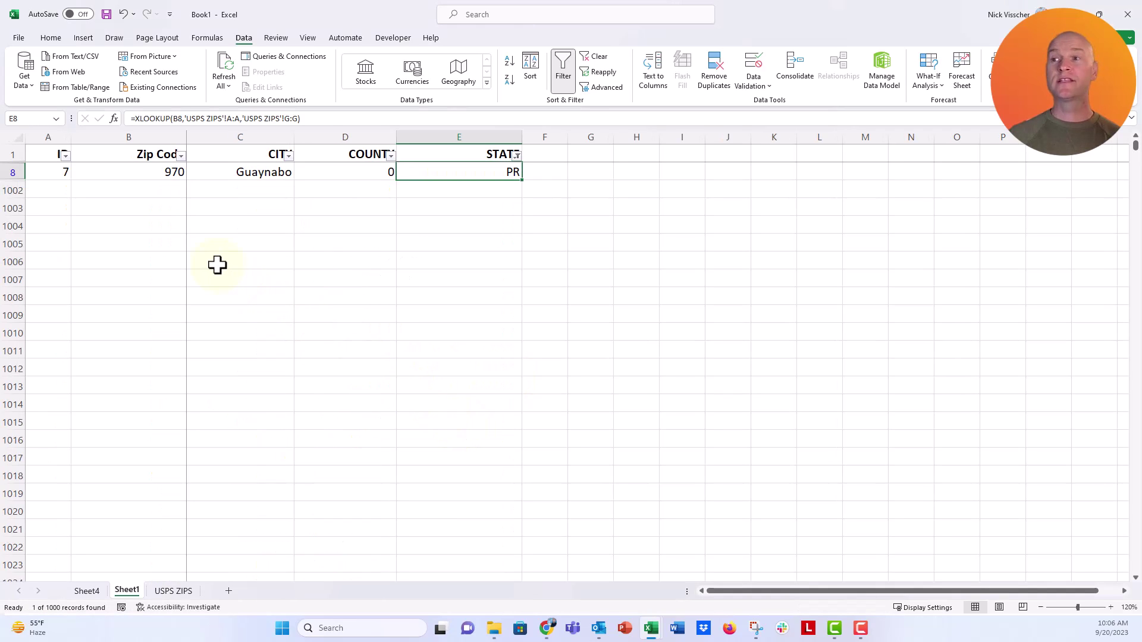
Replace Guaynabo, its county and PR with INTERNATIONAL in all three cells
left_click(217, 174)
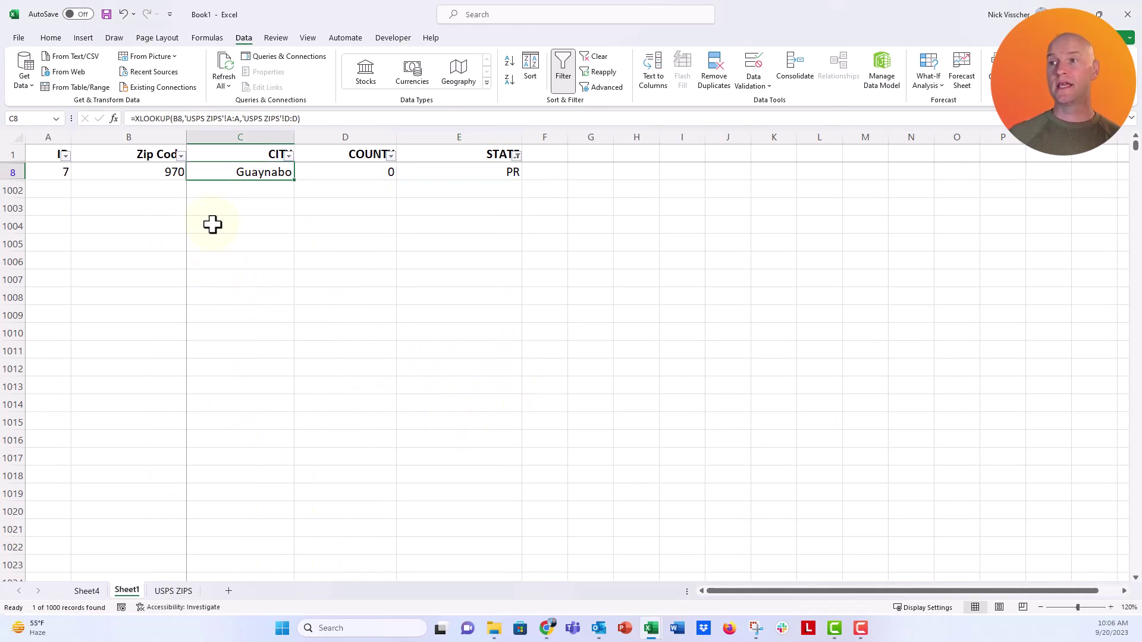
type("in")
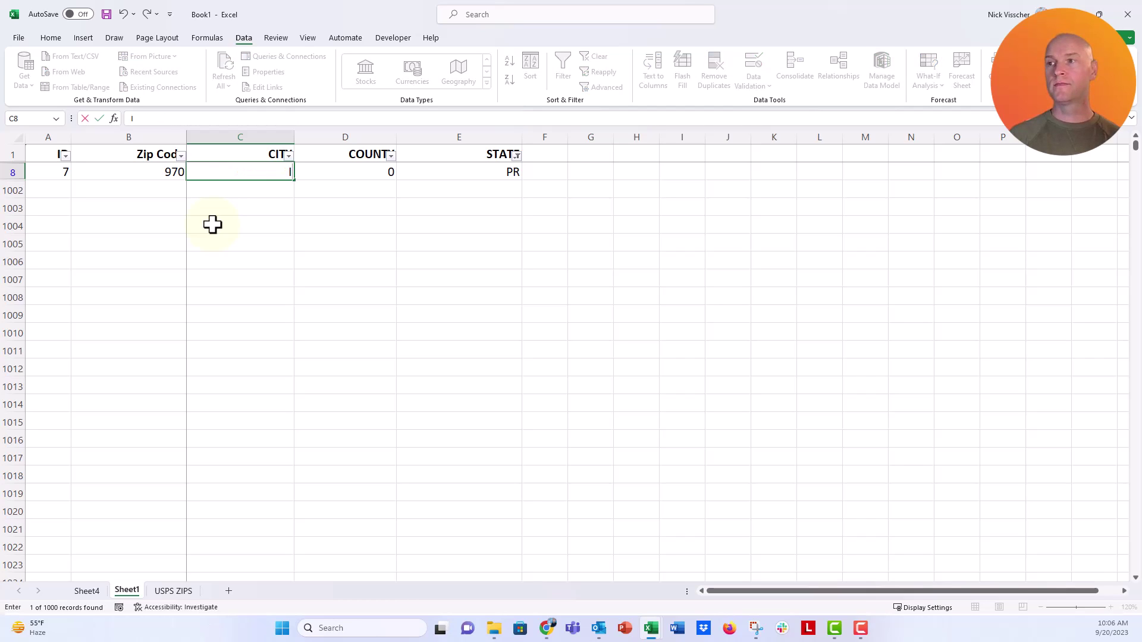
type("nt")
key("Tab")
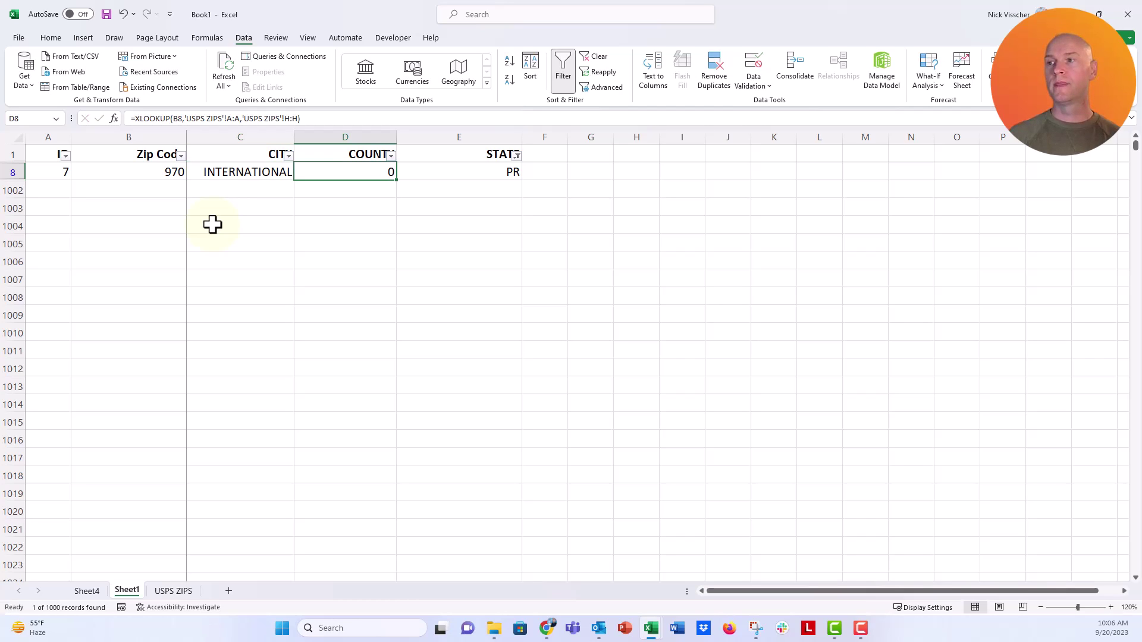
type("in")
key("Tab")
type("in")
key("Tab")
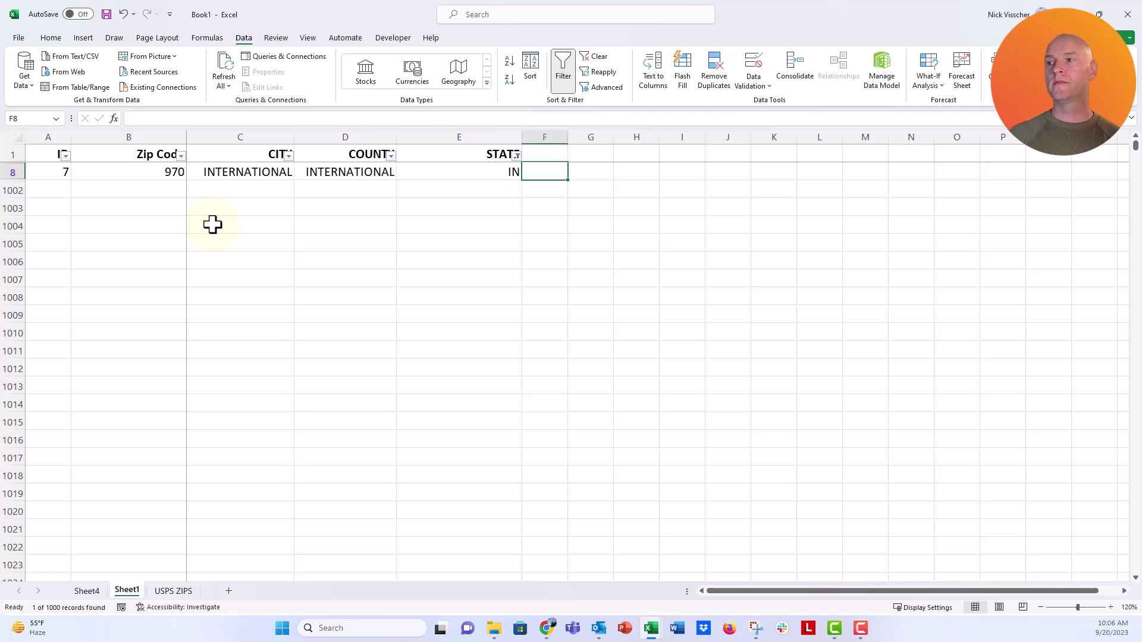
key("shift+Tab")
type("i")
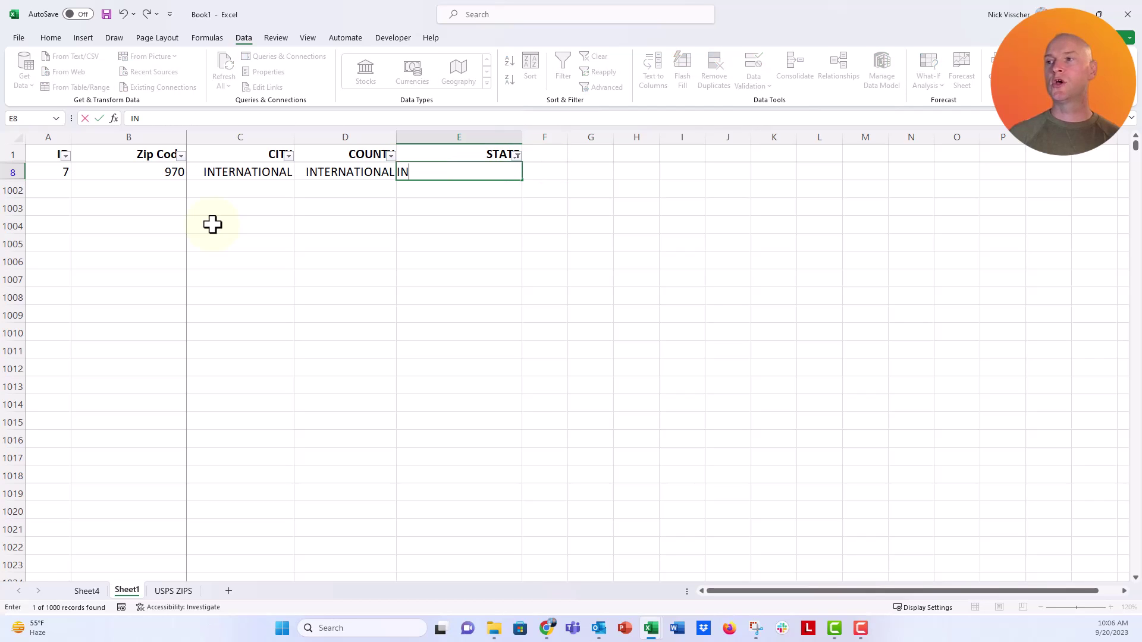
type("n")
key("Return")
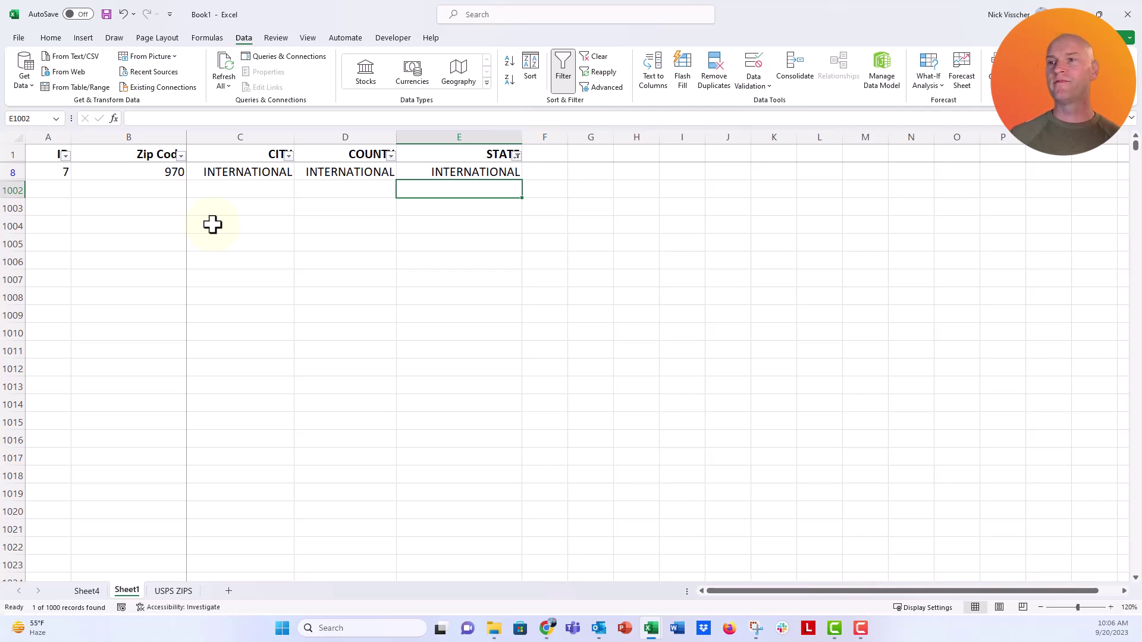
Select All in the STATE filter and inspect row 23's lookup formulas returning 0
left_click(516, 156)
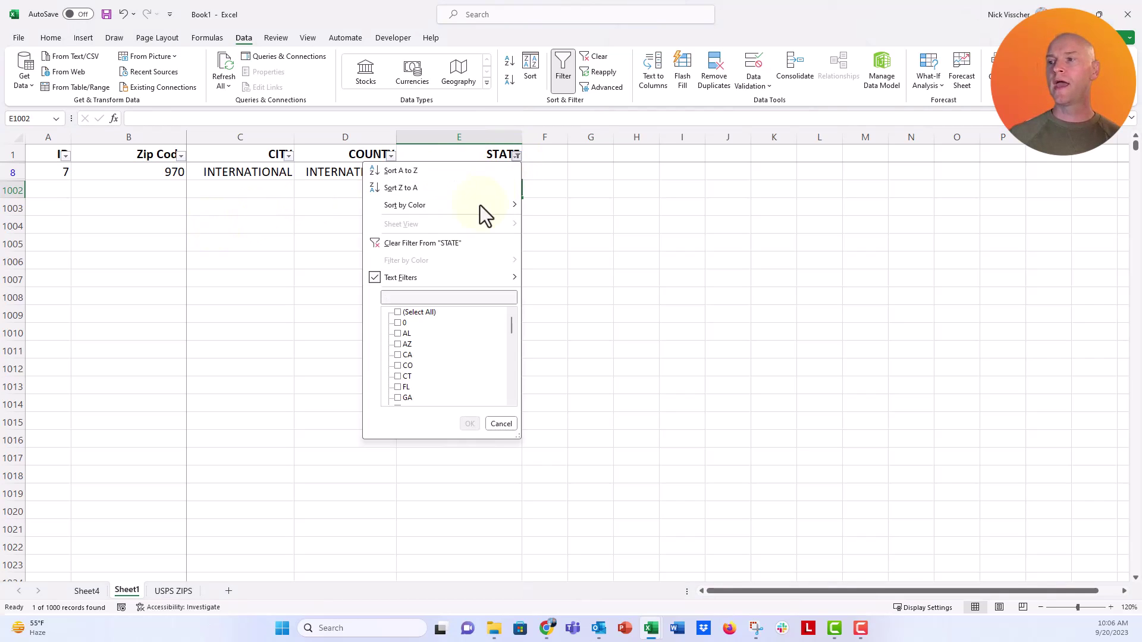
left_click(398, 312)
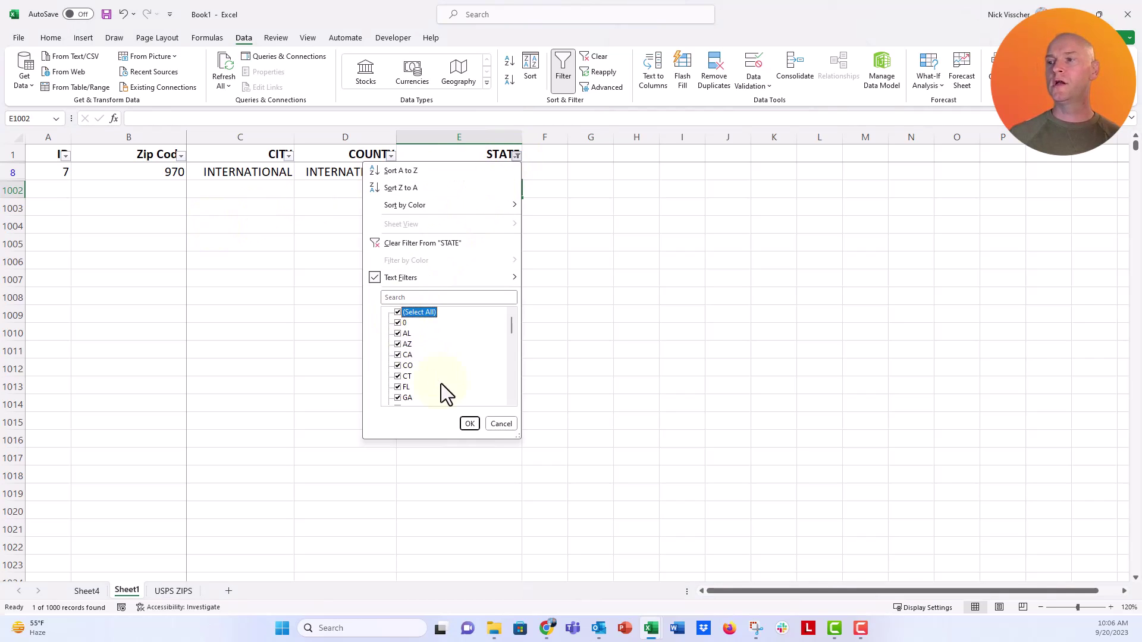
left_click(469, 424)
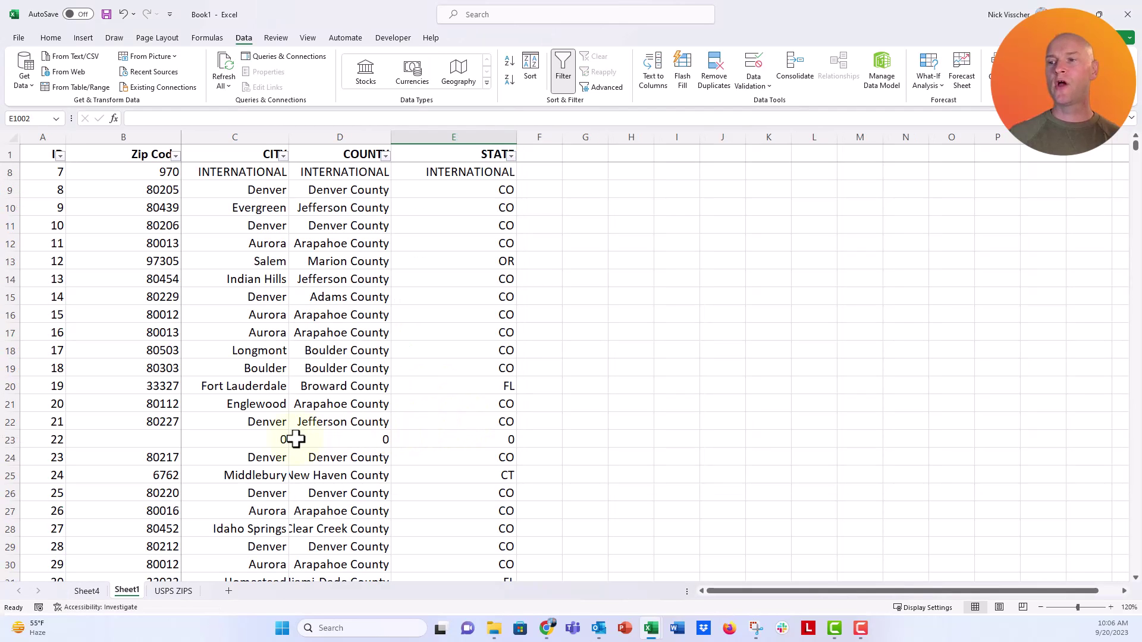
left_click(264, 438)
left_click(331, 443)
left_click(433, 441)
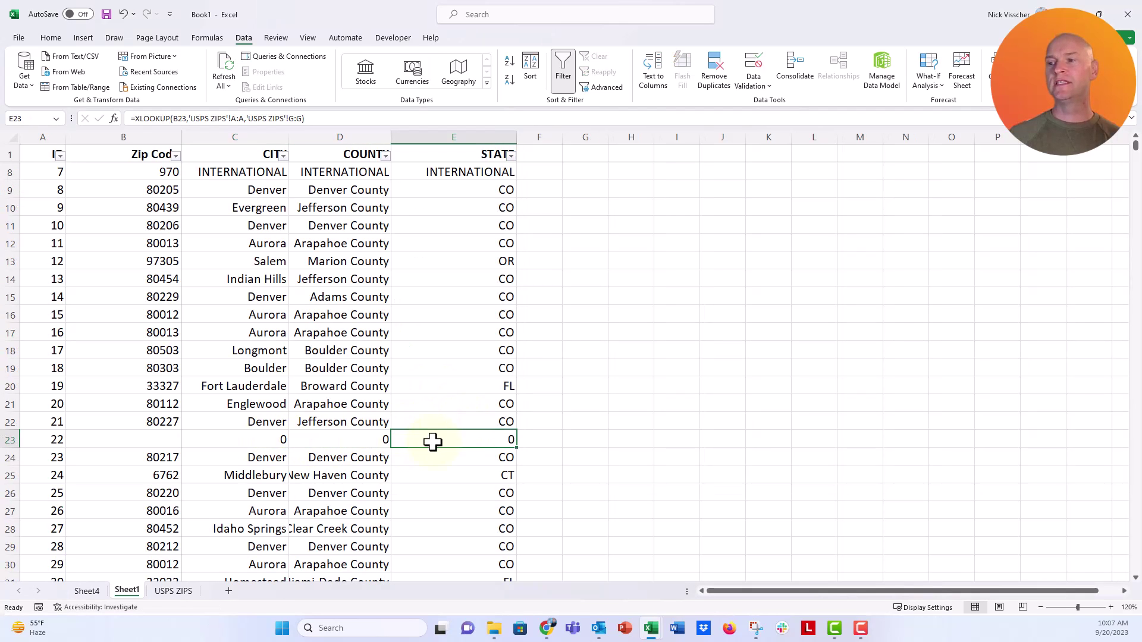
left_click(329, 446)
left_click(264, 441)
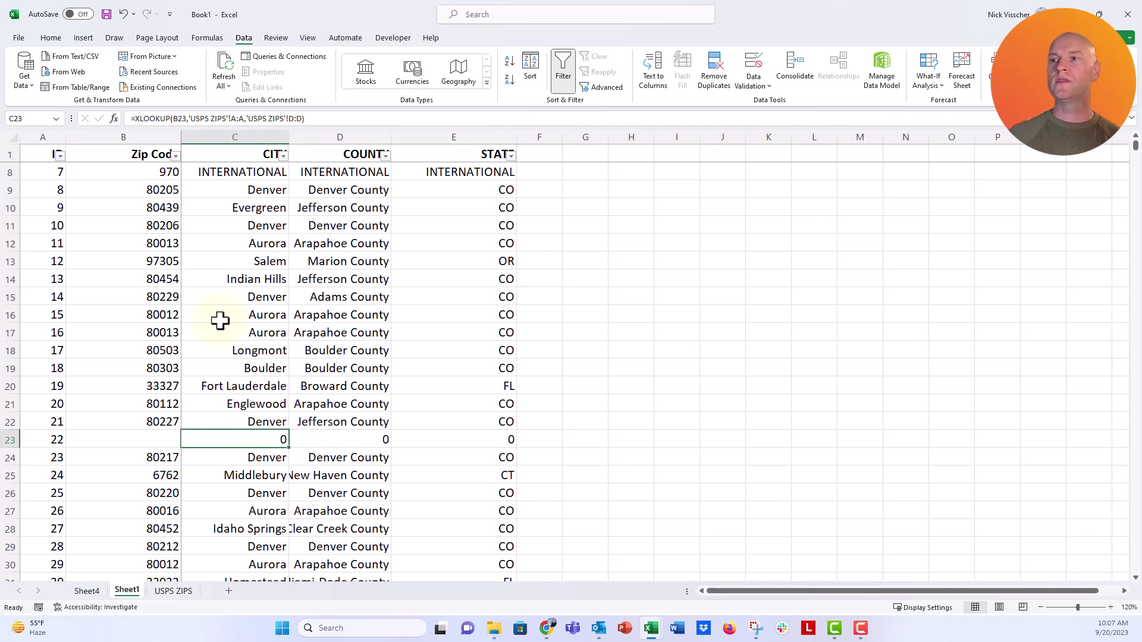
Set the Zip Code filter to keep only (Blanks)
left_click(159, 155)
left_click(177, 155)
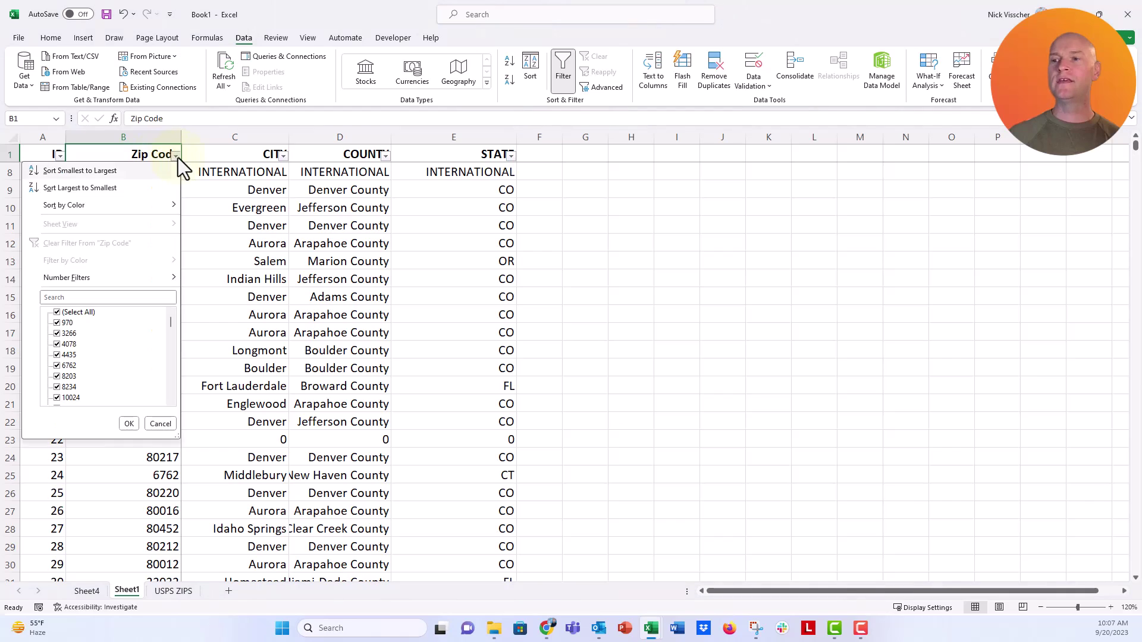
left_click(56, 313)
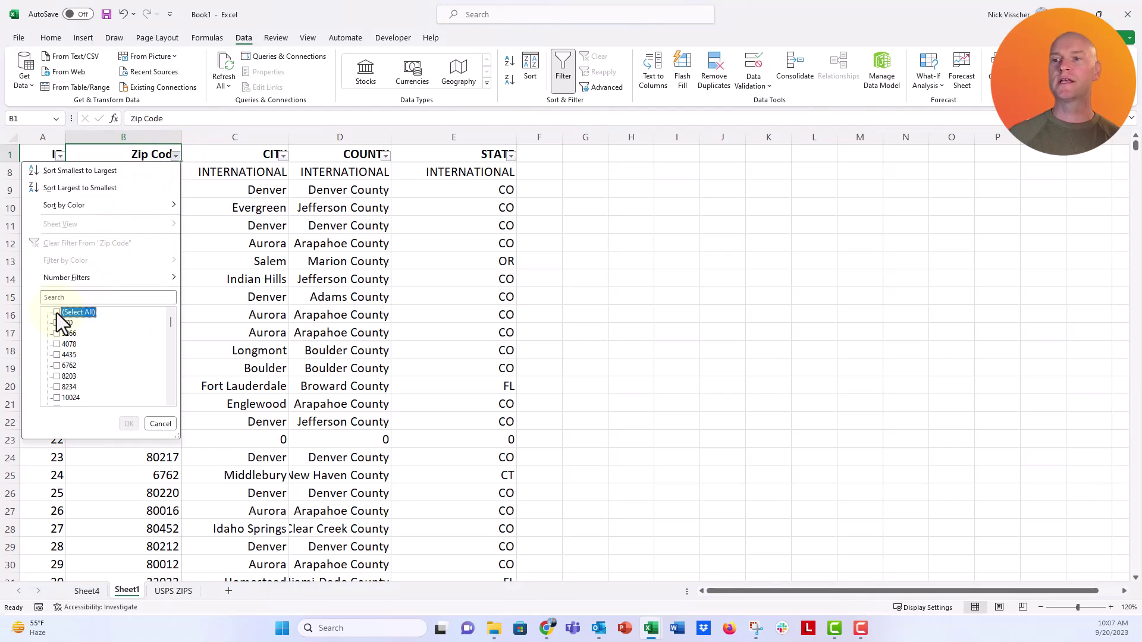
left_click_drag(170, 324, 167, 405)
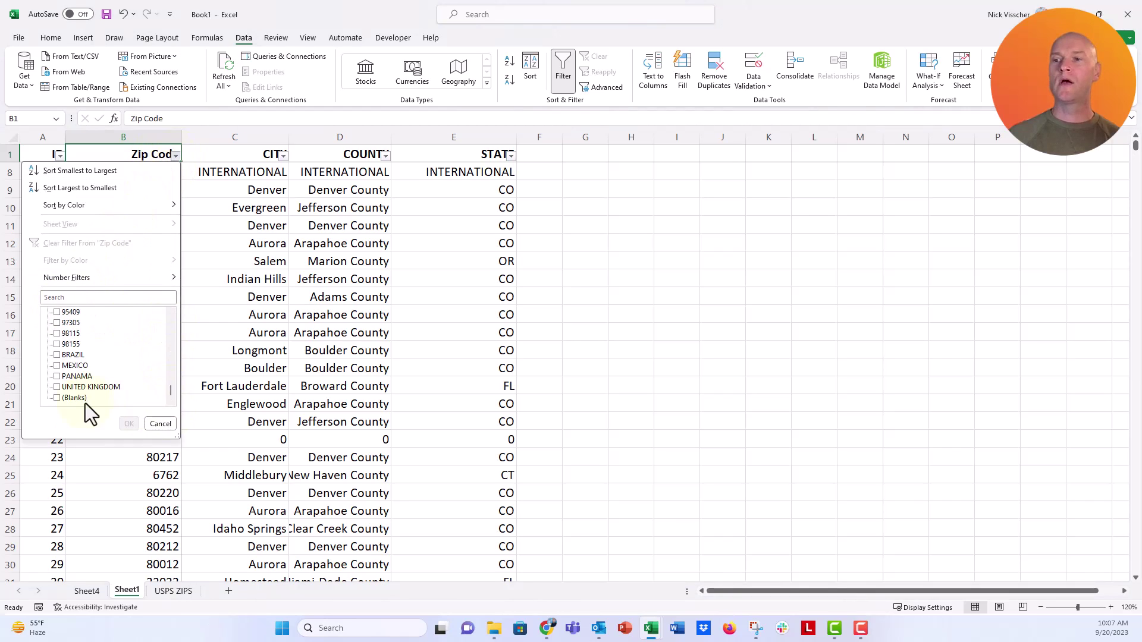
left_click(57, 399)
Apply the blank-zip filter, leaving 28 records, and review their IDs
left_click(130, 423)
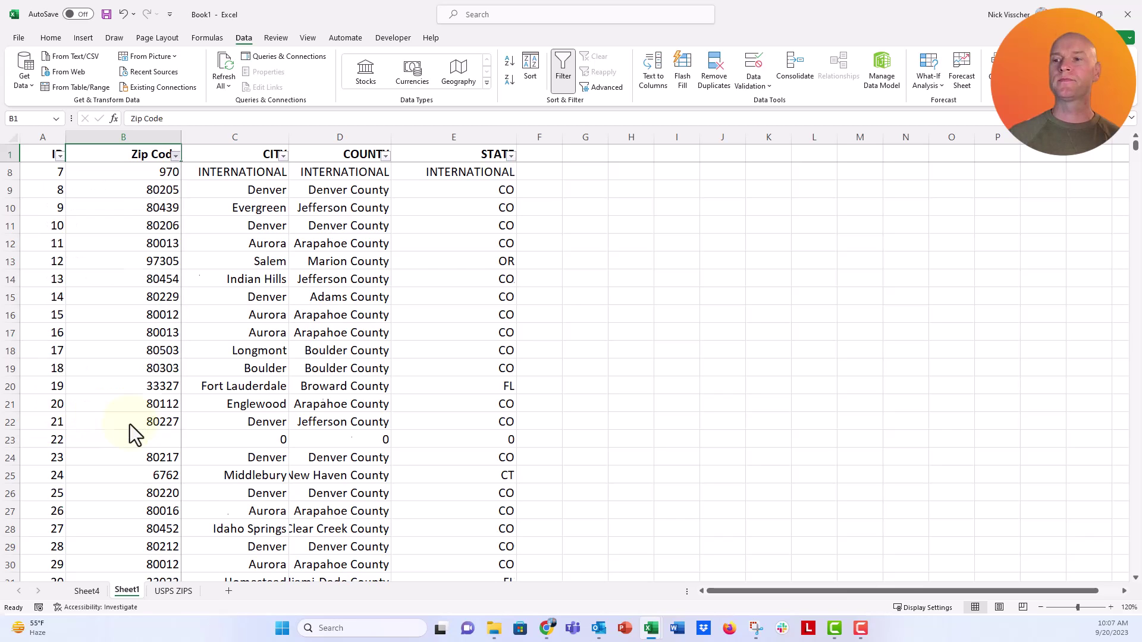
scroll(183, 330, "down", 3)
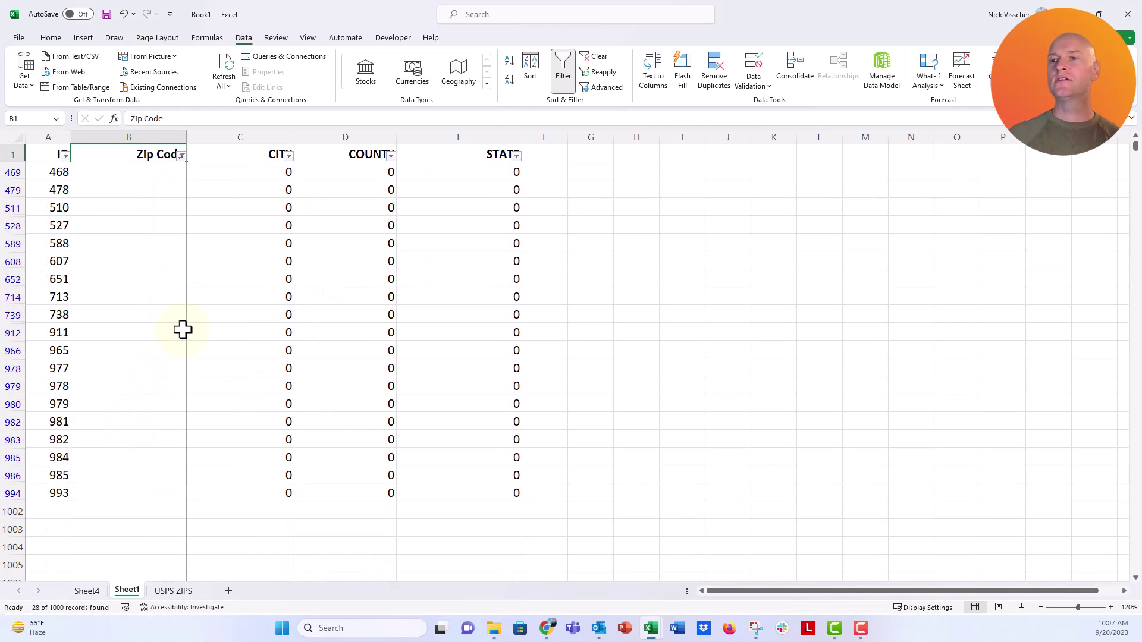
scroll(183, 330, "down", 1)
scroll(182, 330, "up", 4)
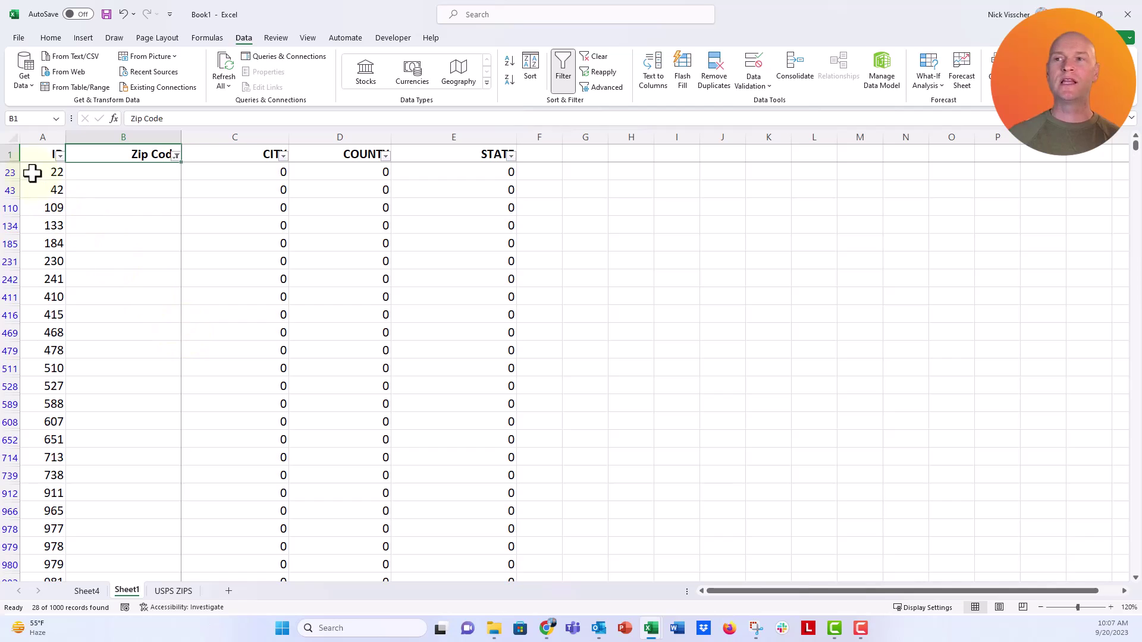
left_click_drag(30, 171, 30, 385)
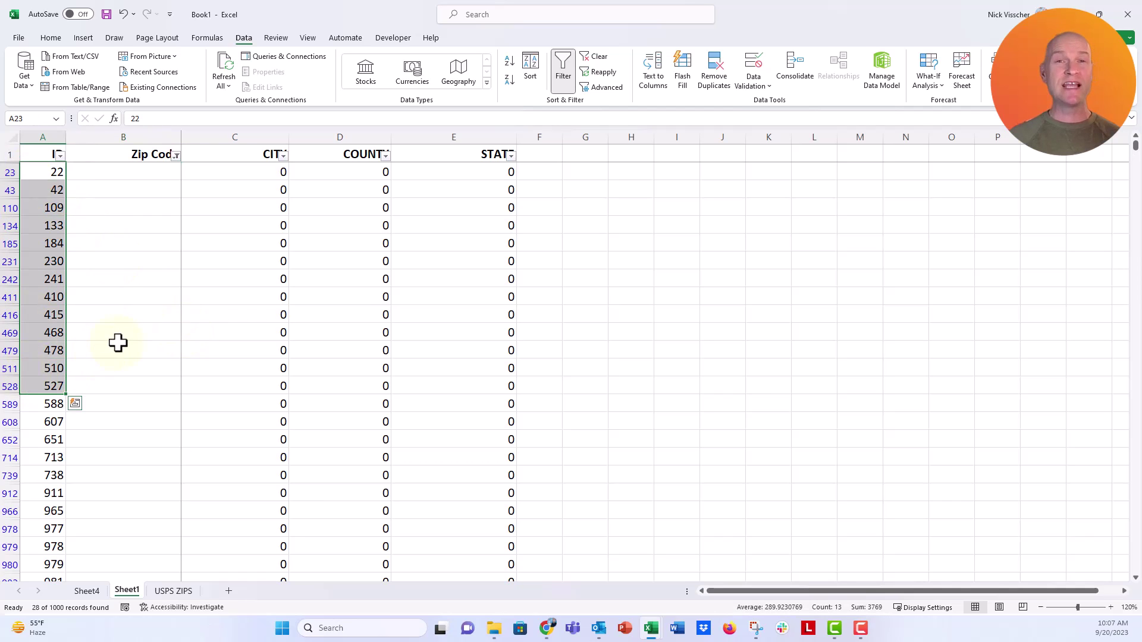
scroll(118, 343, "down", 4)
scroll(118, 343, "down", 1)
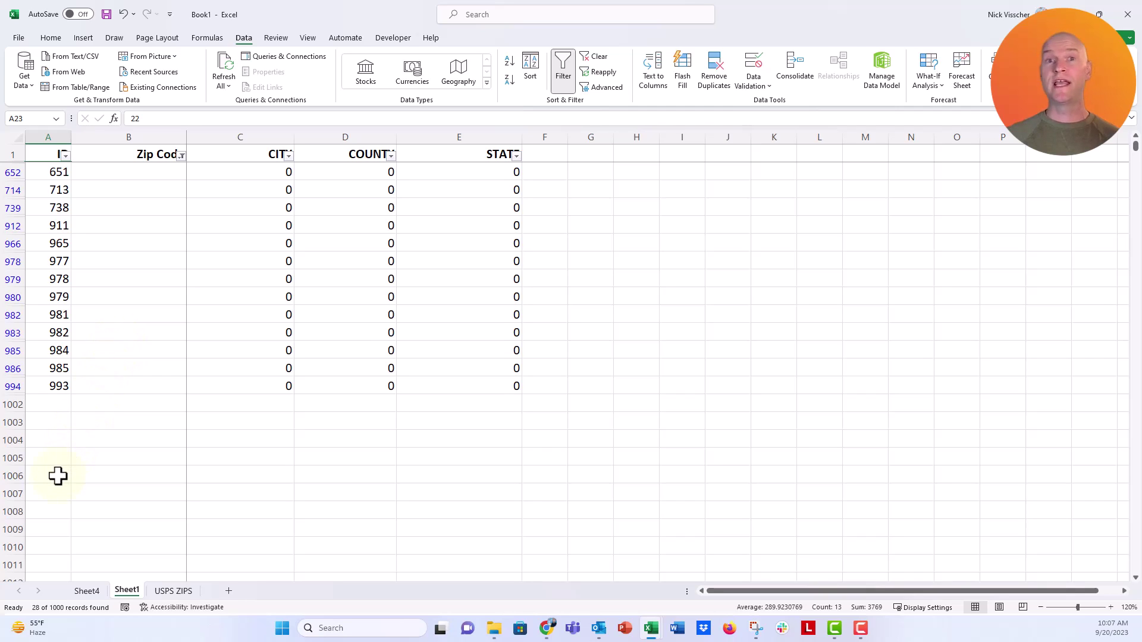
scroll(58, 476, "up", 3)
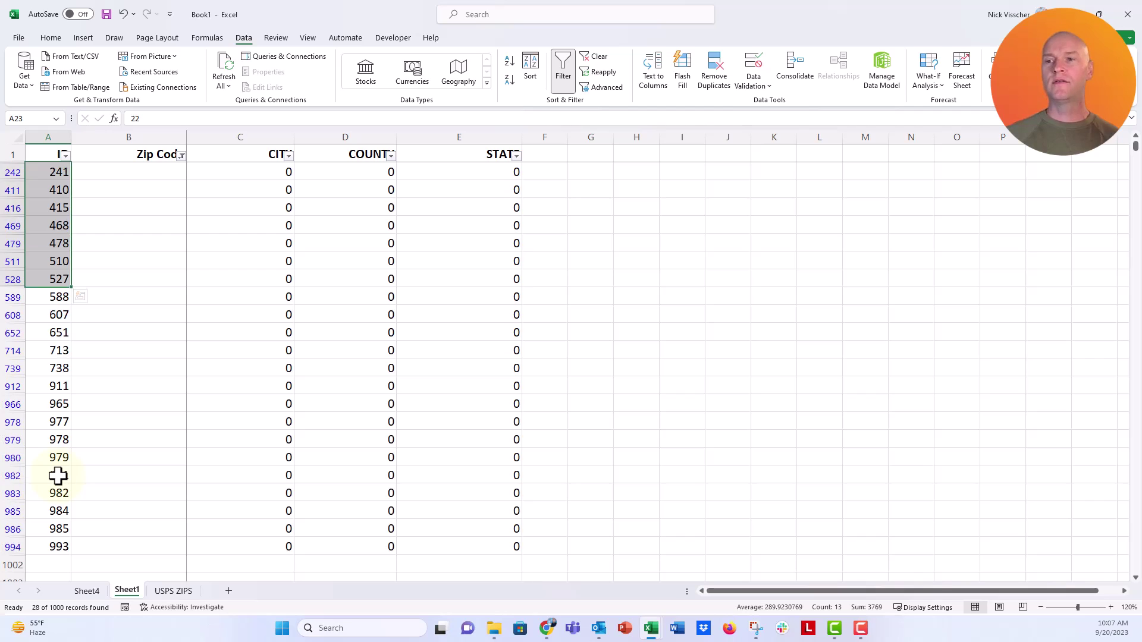
scroll(58, 476, "down", 1)
scroll(56, 477, "down", 1)
scroll(56, 477, "up", 1)
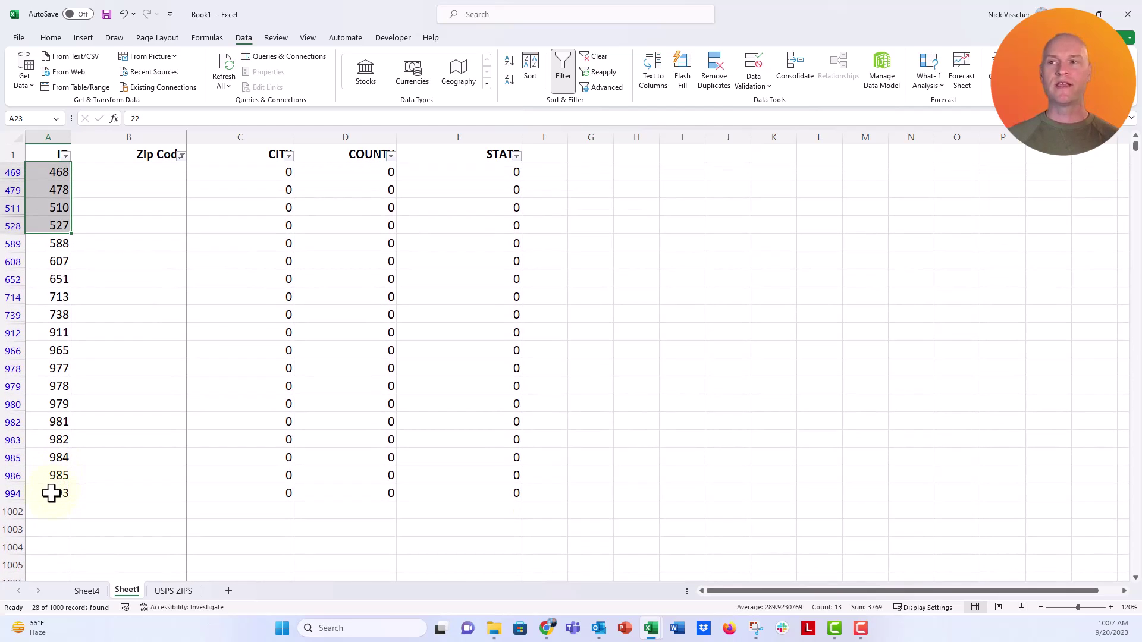
left_click(95, 492)
scroll(94, 492, "up", 3)
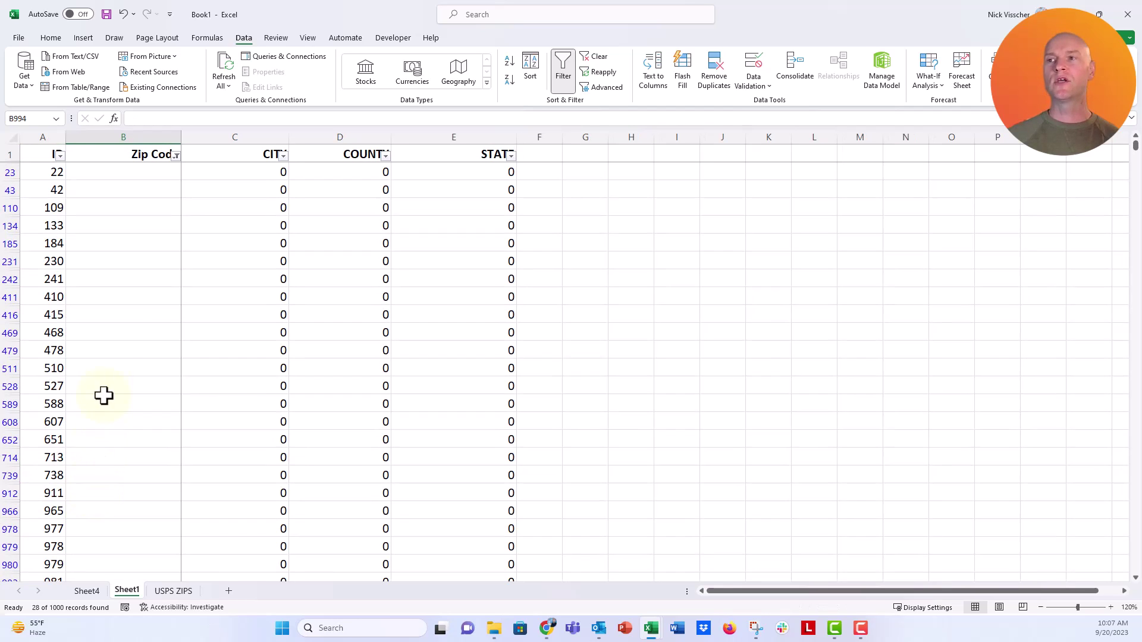
Enter MISSING in B23 and fill it across zip, city, county and state for all blank-zip rows
left_click(125, 177)
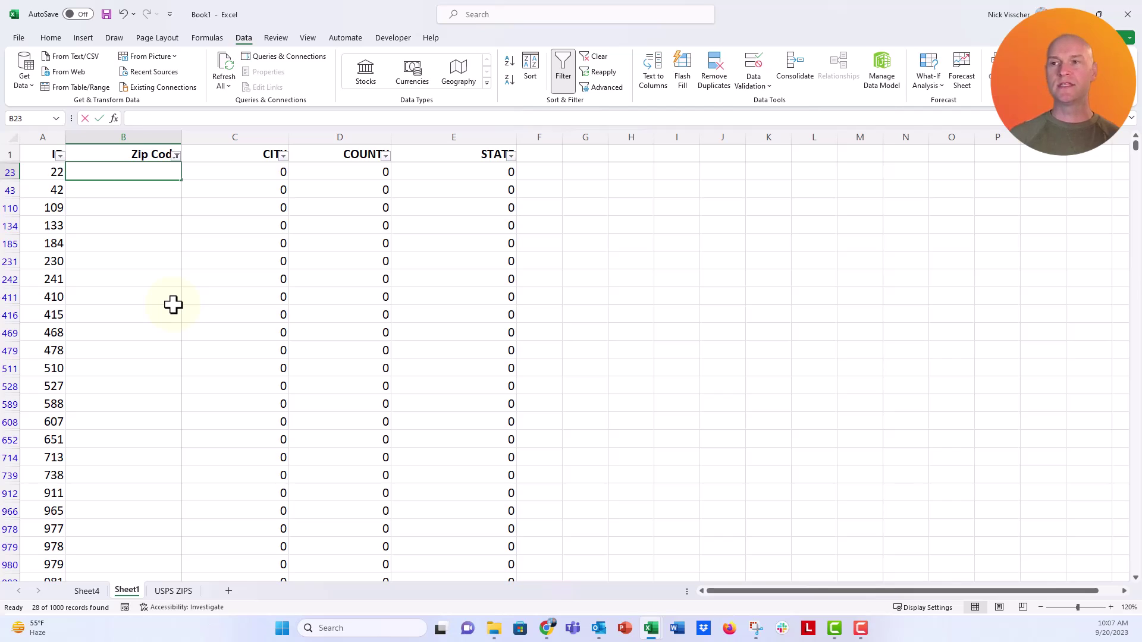
type("MISSING")
key("Return")
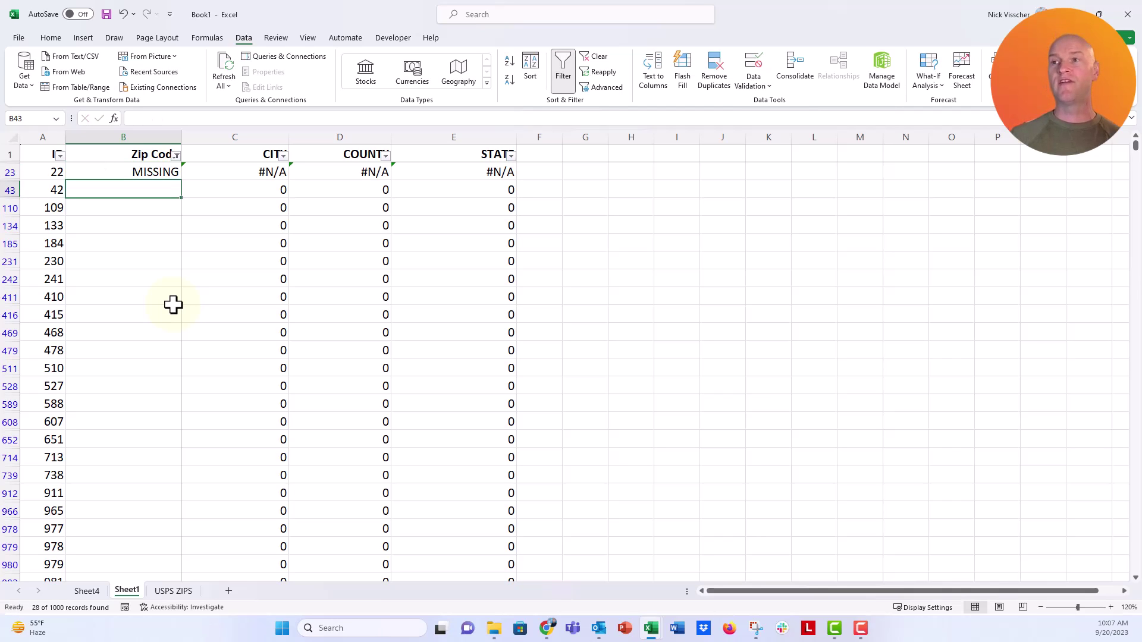
left_click(152, 174)
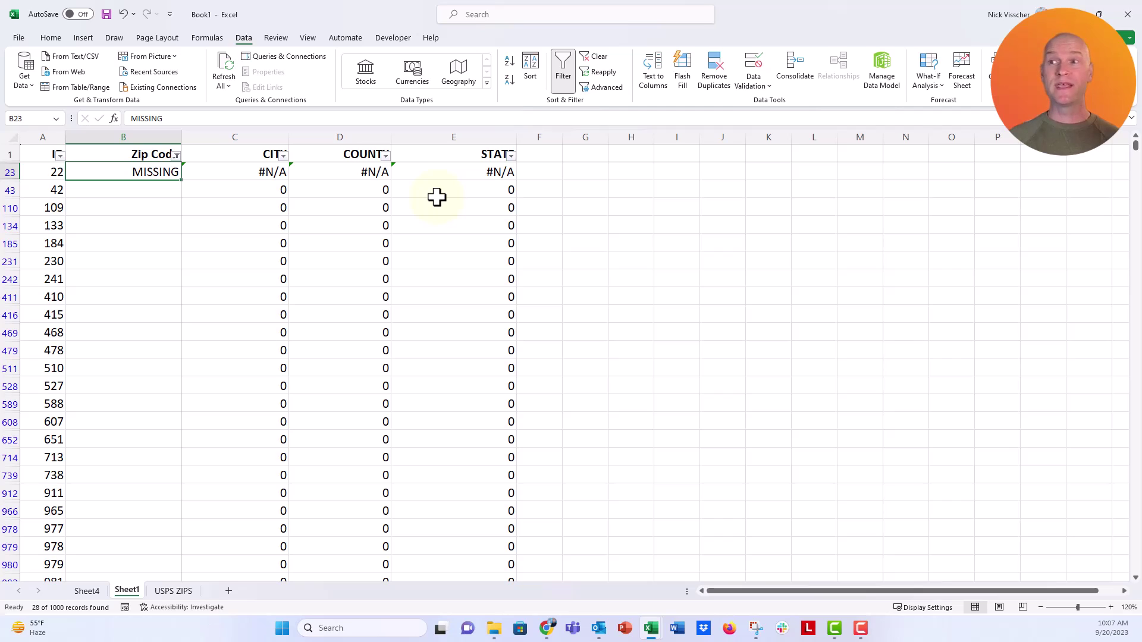
mouse_move(182, 179)
left_mouse_down()
mouse_move(515, 182)
mouse_move(509, 571)
left_mouse_up()
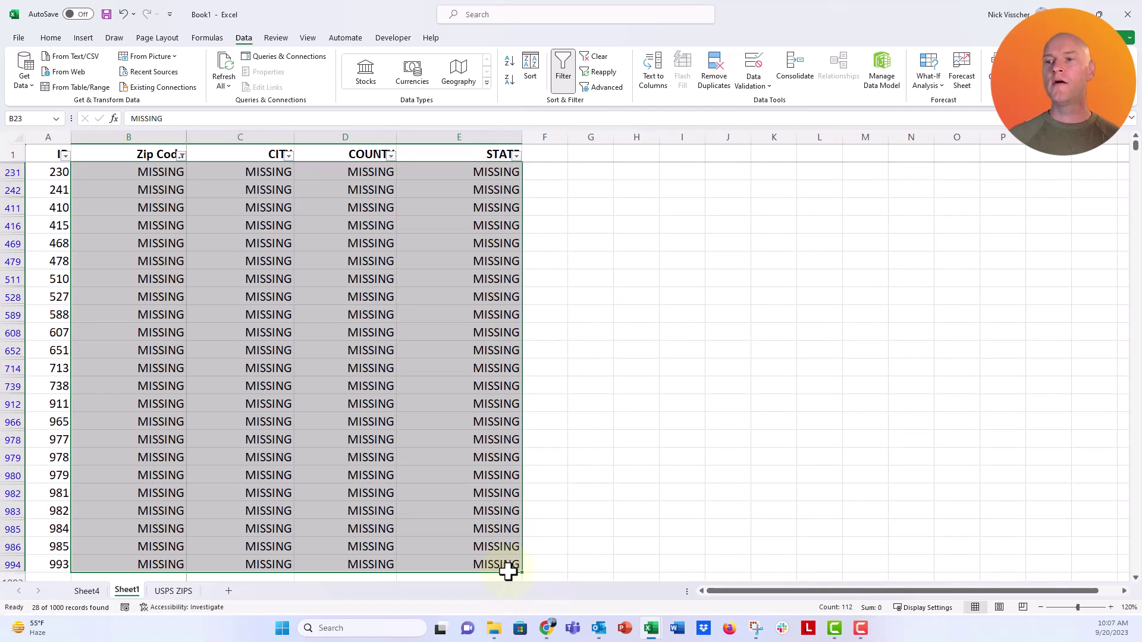
scroll(507, 571, "up", 2)
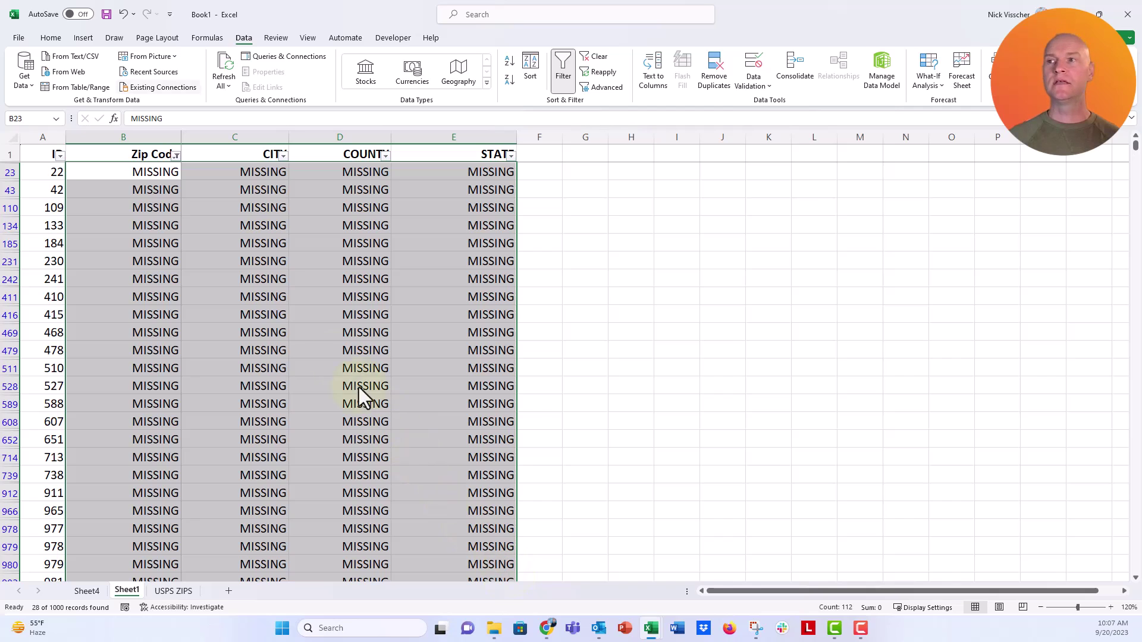
Select All in the Zip Code filter to show every record
left_click(176, 154)
left_click(60, 313)
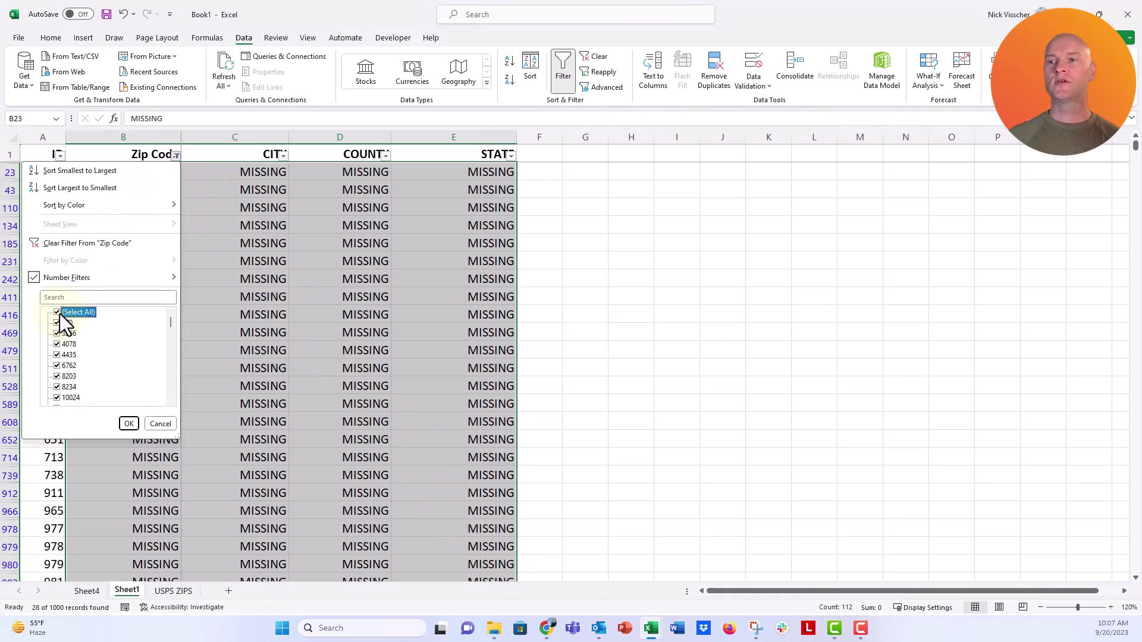
left_click(130, 423)
scroll(303, 386, "up", 1)
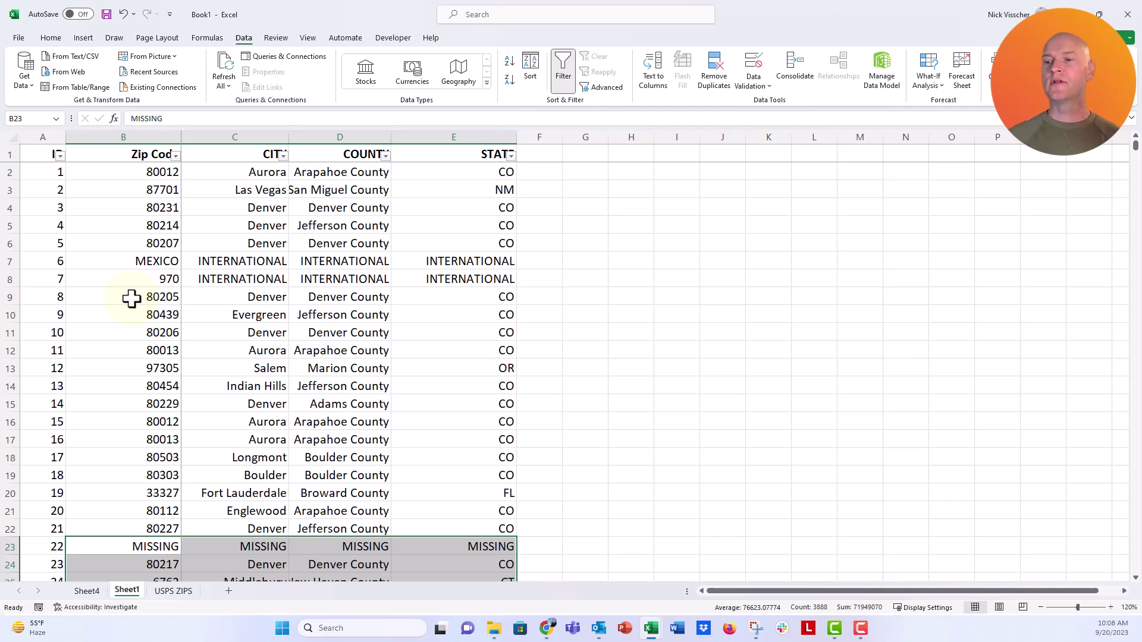
Refresh the Sheet4 pivot table and check MISSING 28, INTERNATIONAL 7 and CO 816
left_click(87, 591)
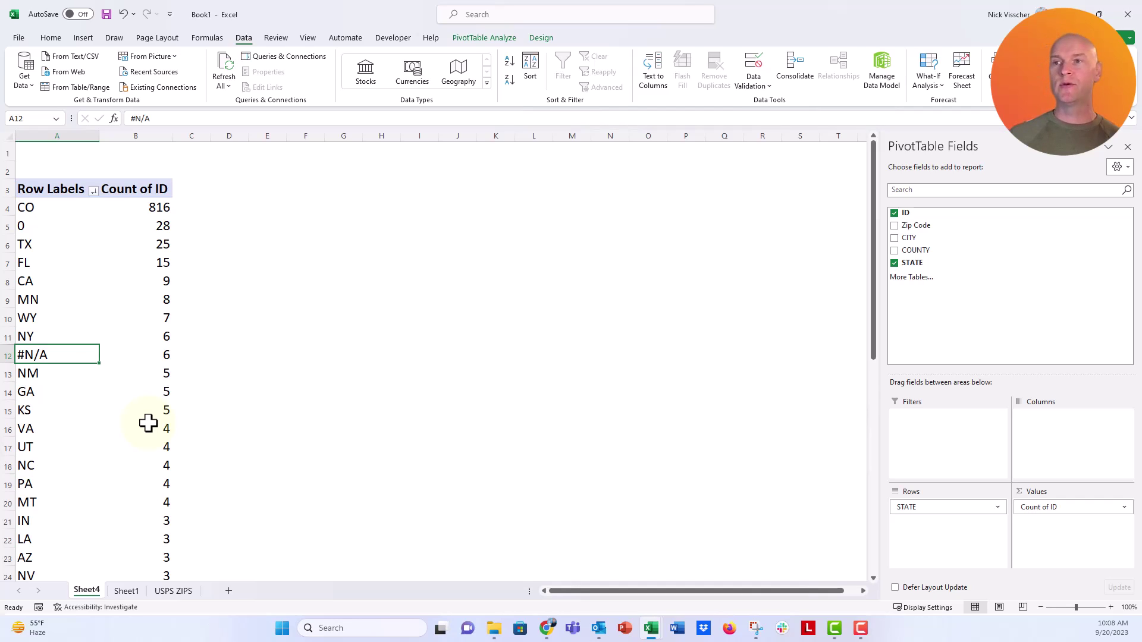
left_click(57, 190)
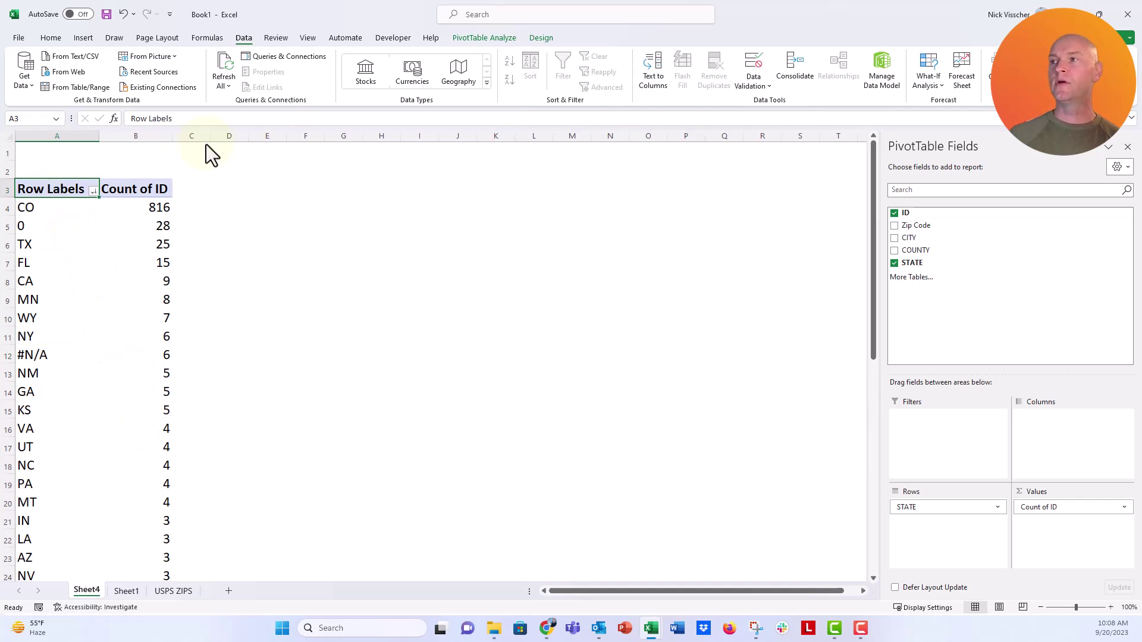
left_click(512, 41)
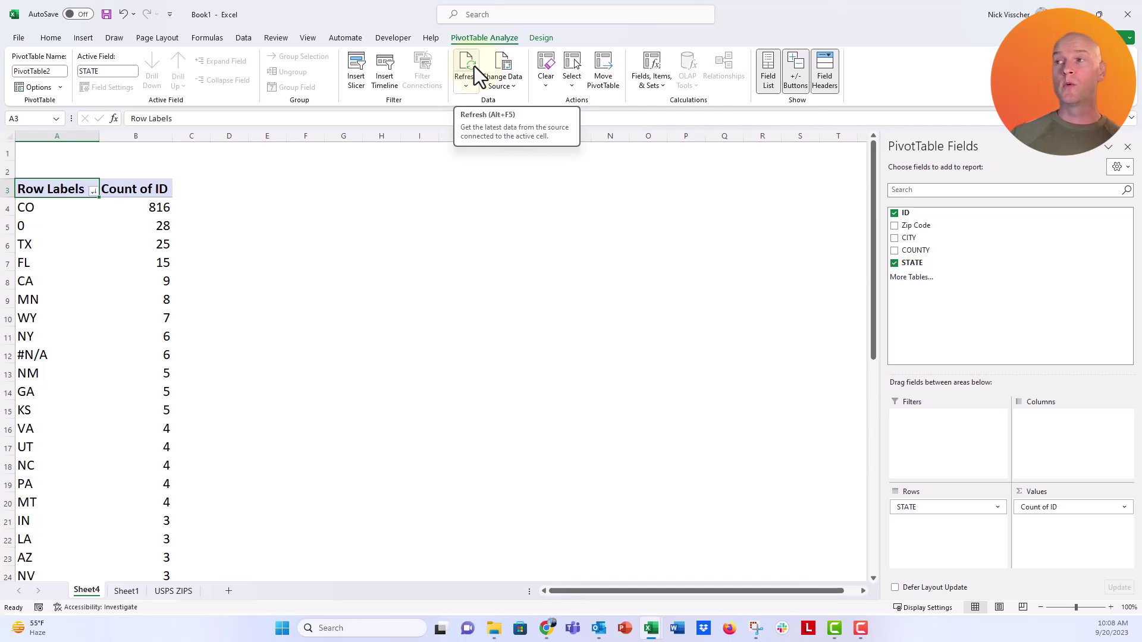
left_click(474, 66)
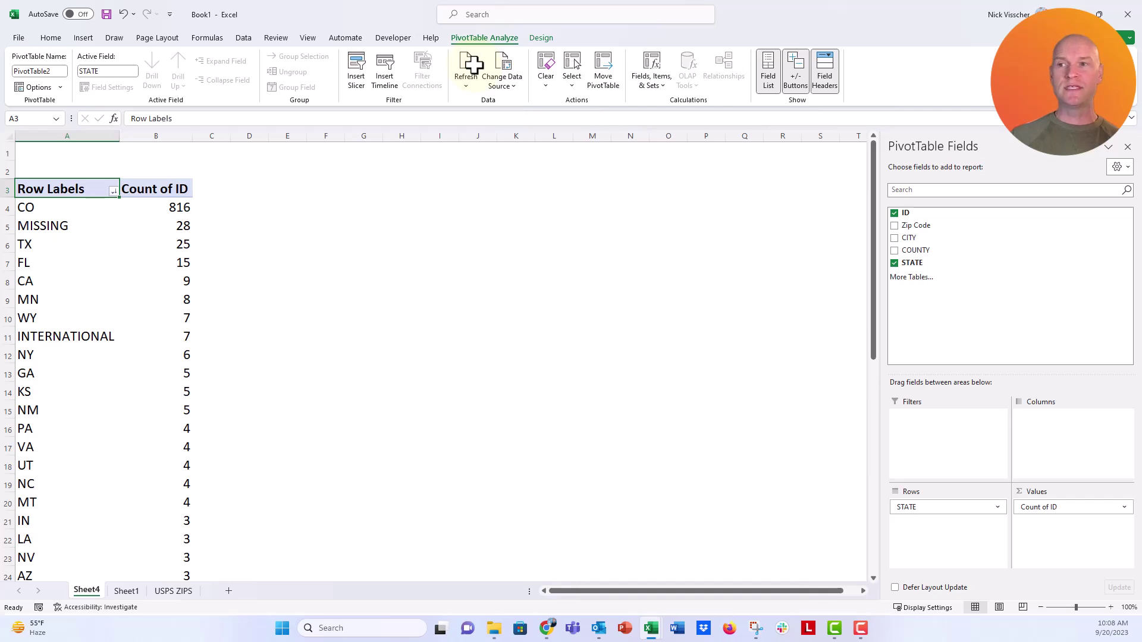
left_click(84, 335)
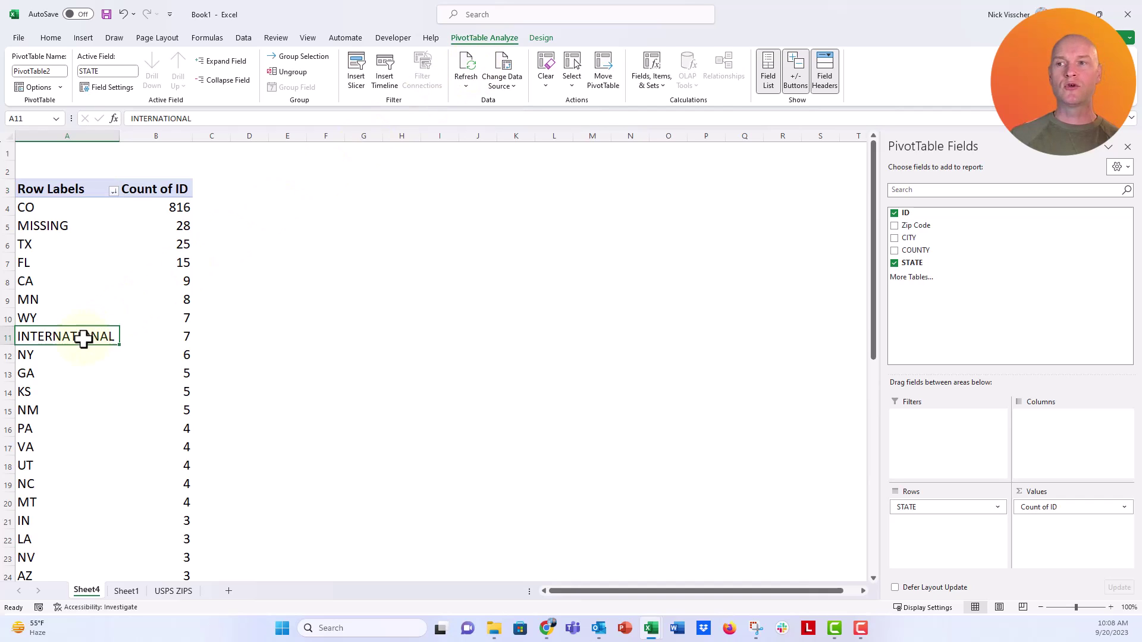
left_click(54, 231)
left_click(165, 207)
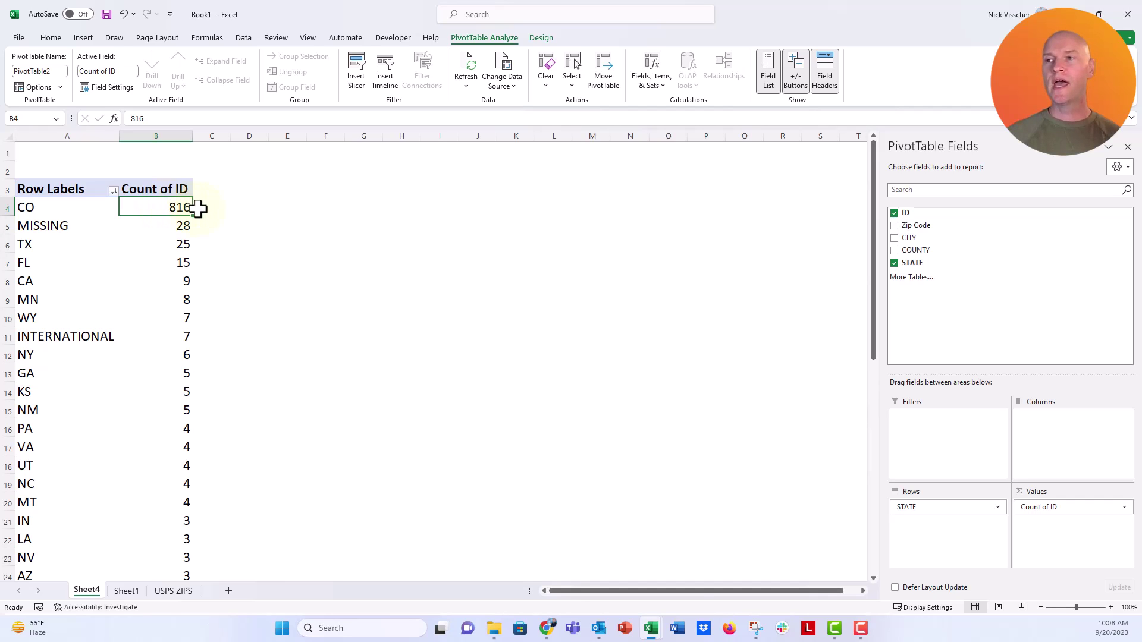
Add a second ID field as Count, shown as % of Column Total (CO 81.60%, MISSING 2.80%)
left_click(218, 207)
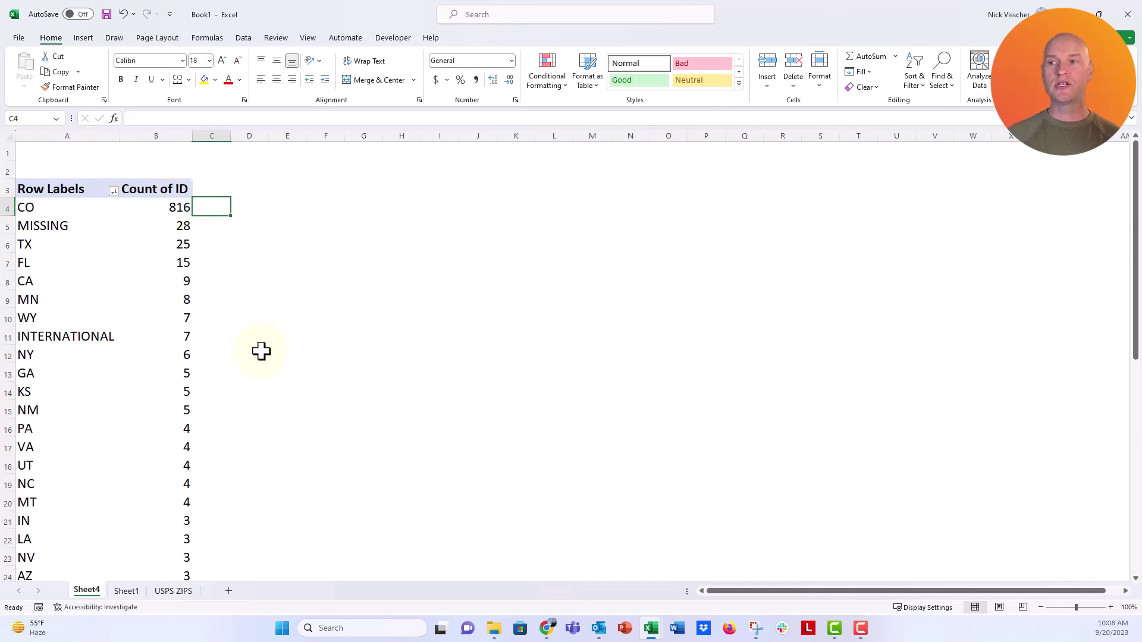
scroll(261, 351, "down", 5)
scroll(261, 350, "down", 5)
scroll(258, 392, "up", 4)
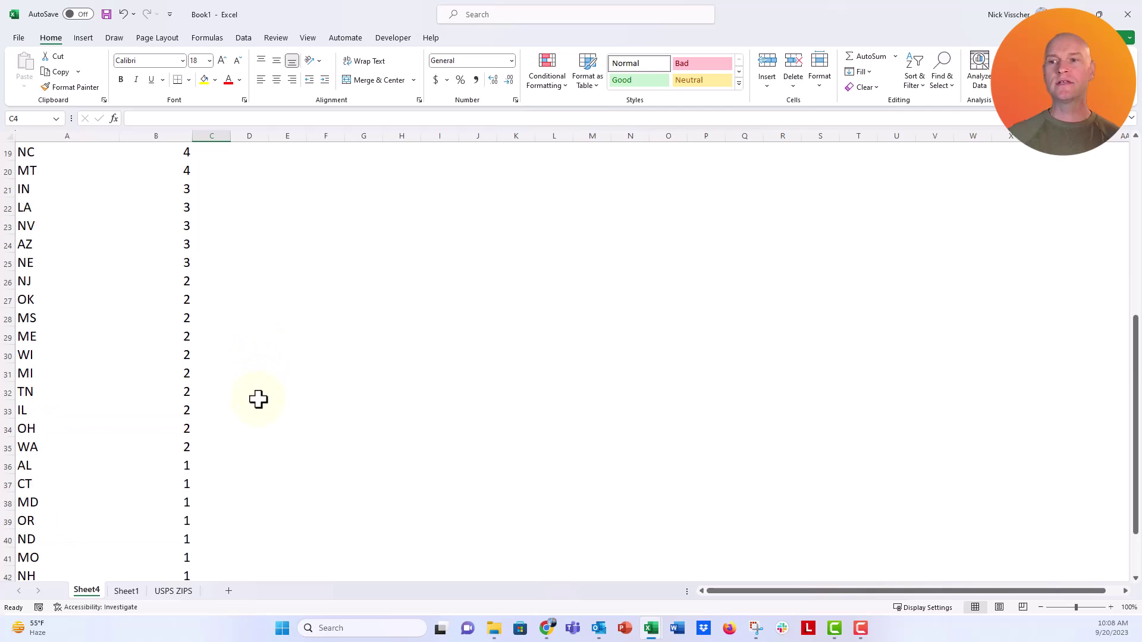
scroll(258, 399, "up", 6)
left_click(159, 207)
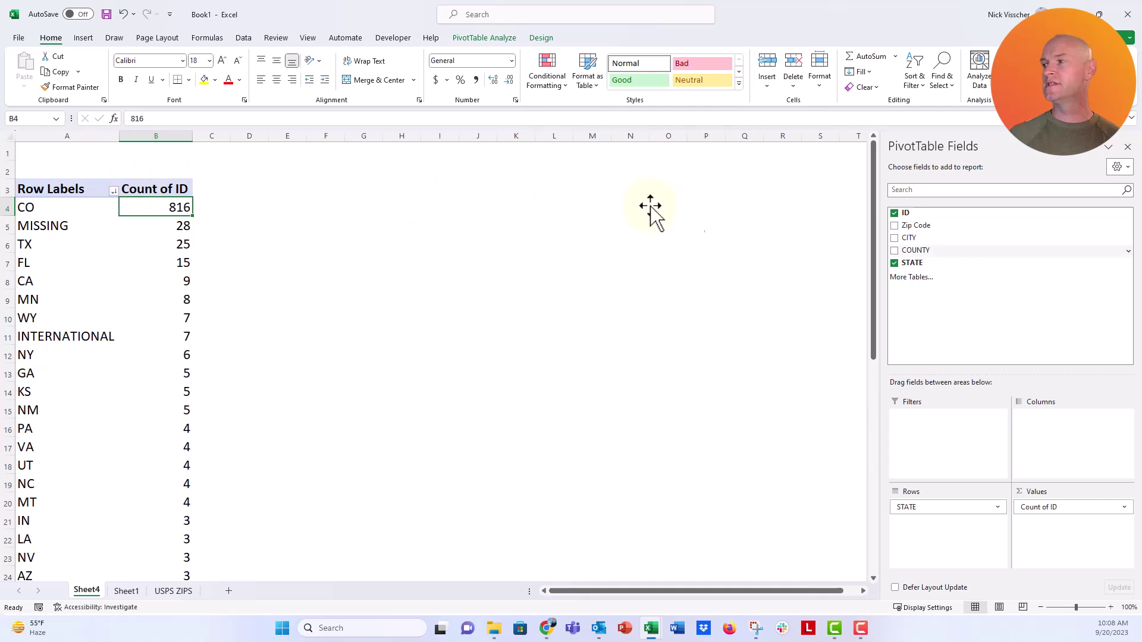
left_click_drag(928, 232, 1035, 524)
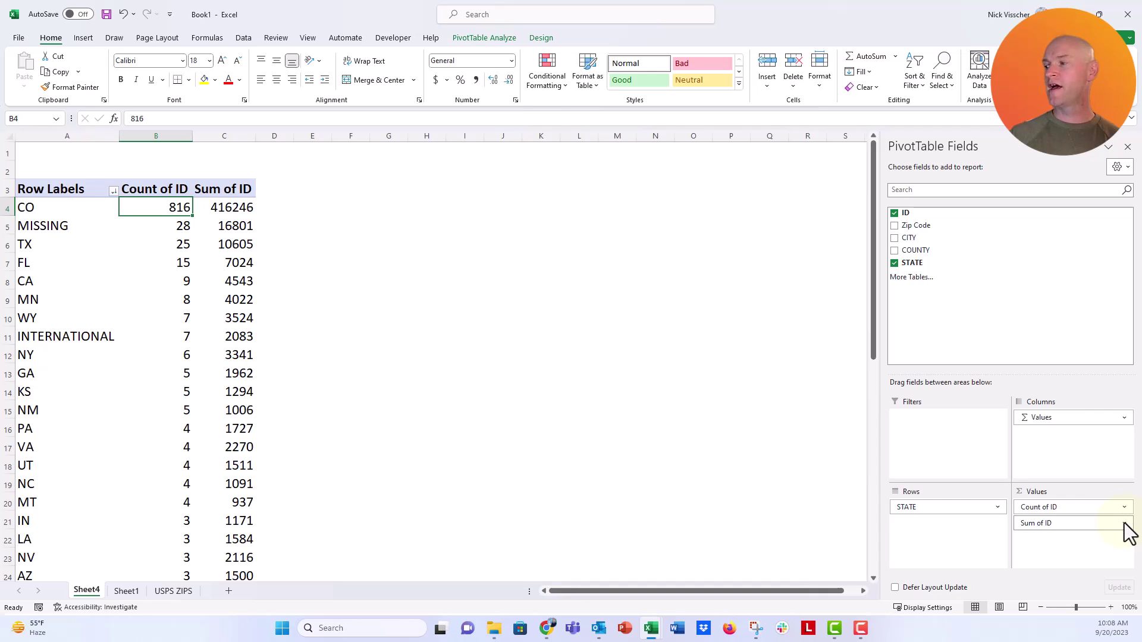
left_click(1124, 523)
left_click(1087, 518)
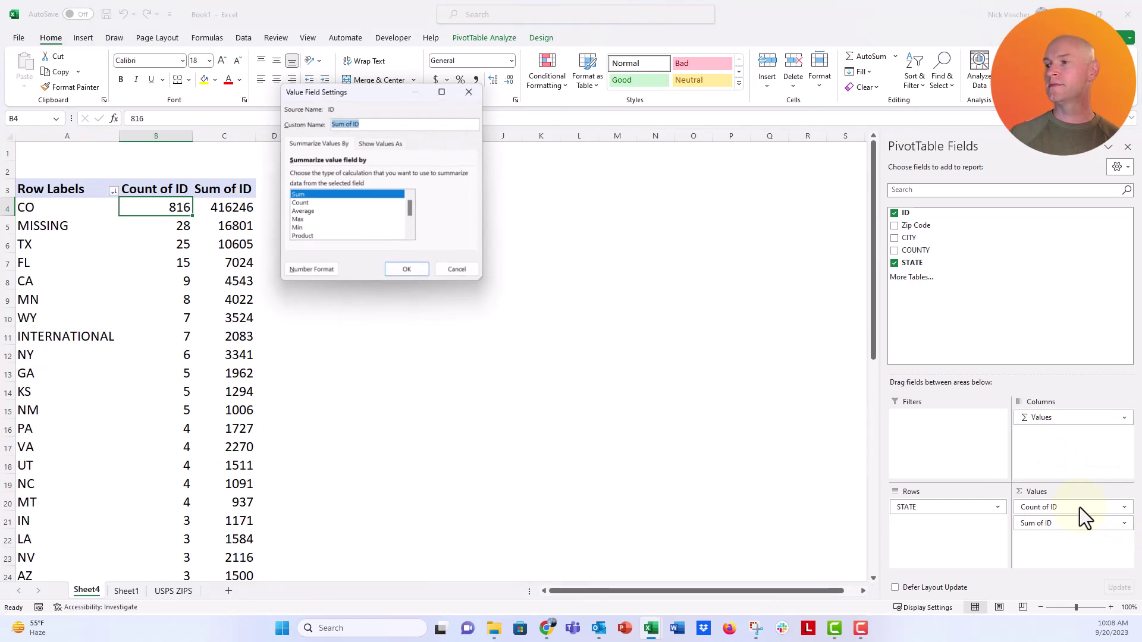
left_click(300, 203)
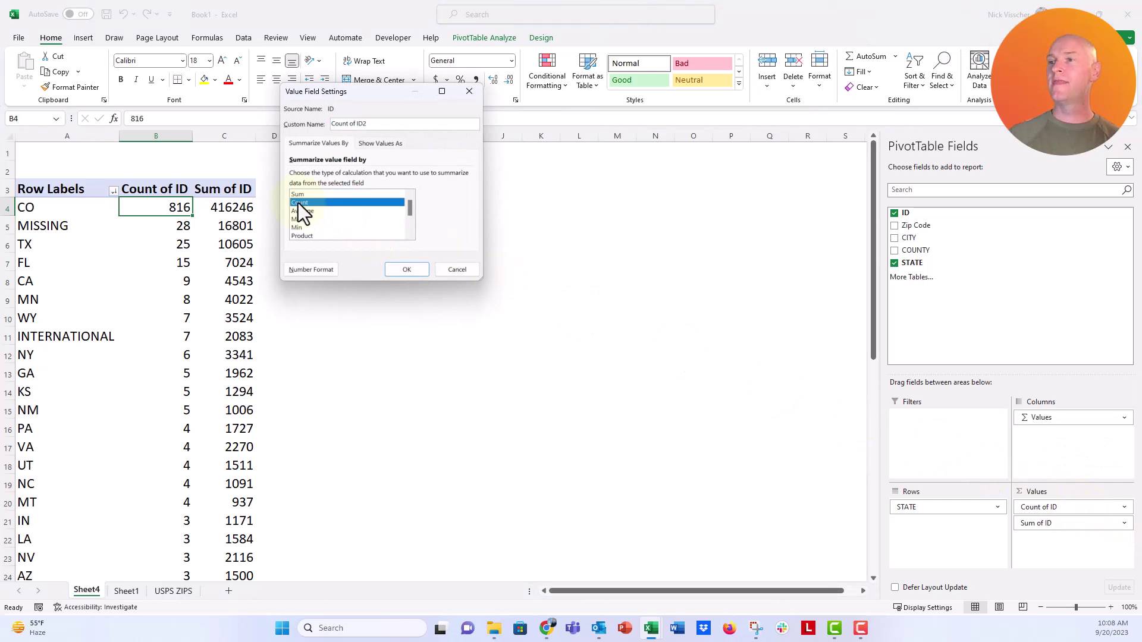
left_click(370, 146)
left_click(467, 174)
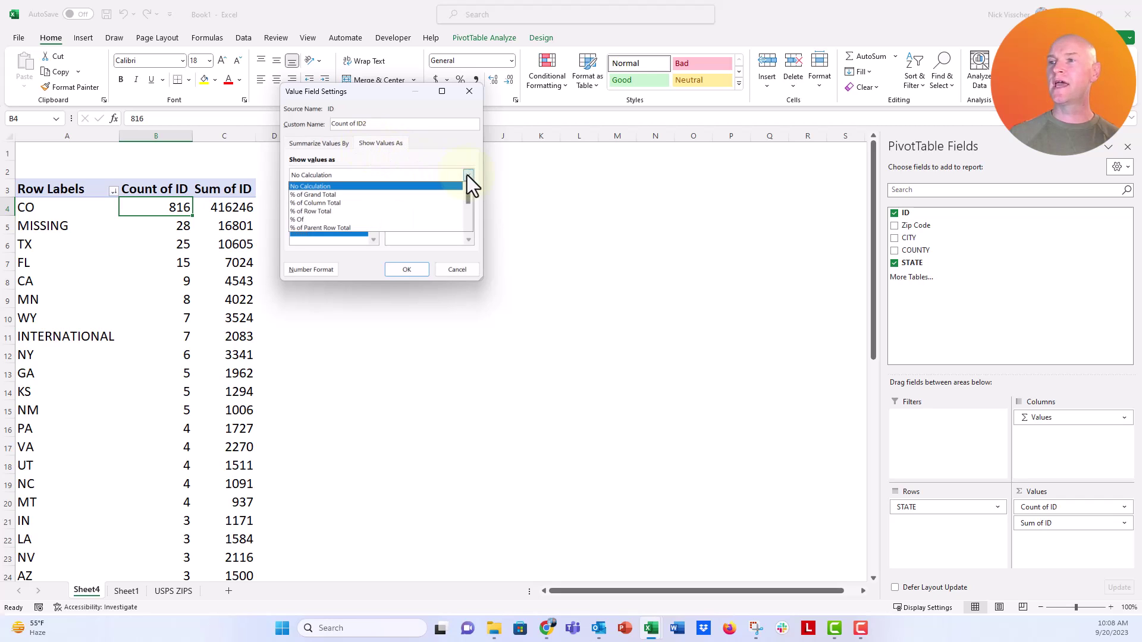
left_click(436, 204)
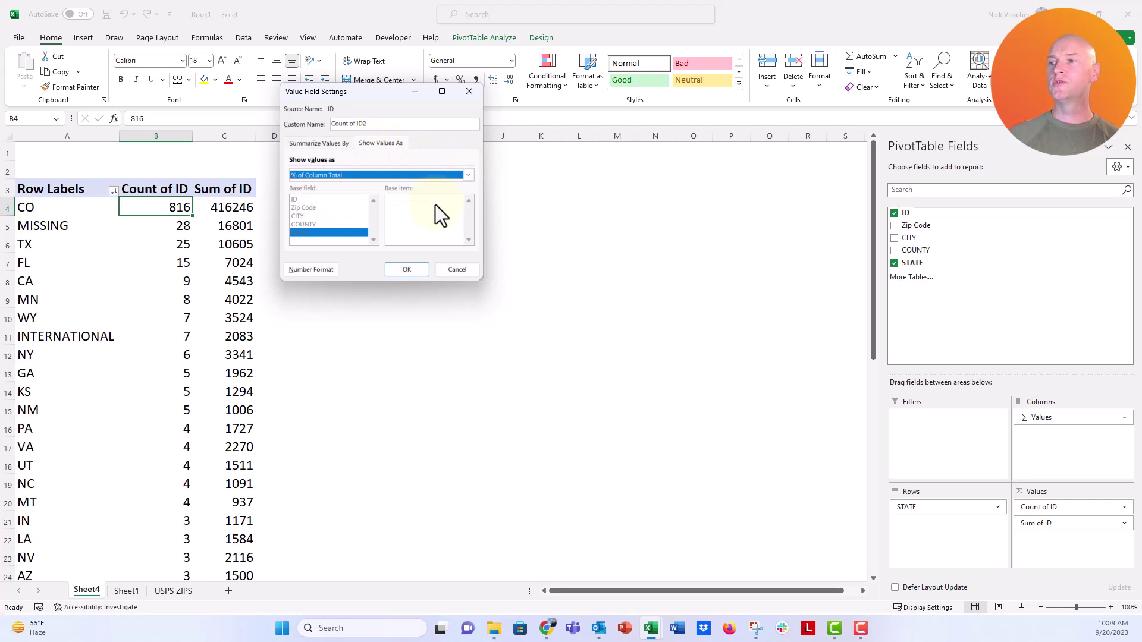
left_click(423, 272)
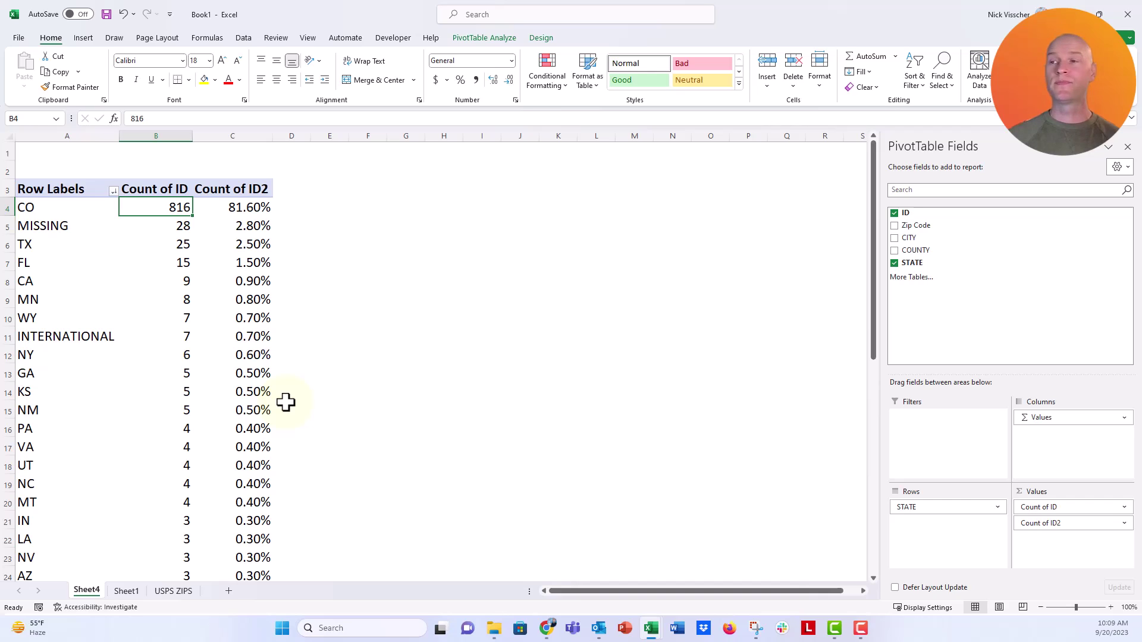
Format the percentage column C4:C46 to one decimal place, so CO reads 81.6%
left_click(223, 208)
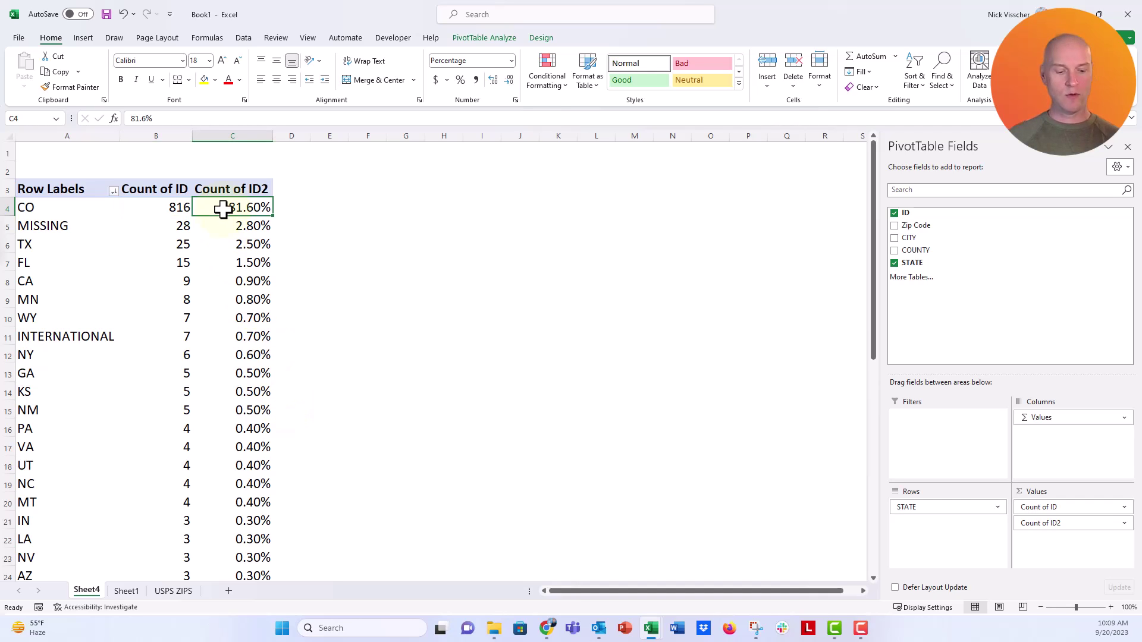
key("ctrl+shift+Down")
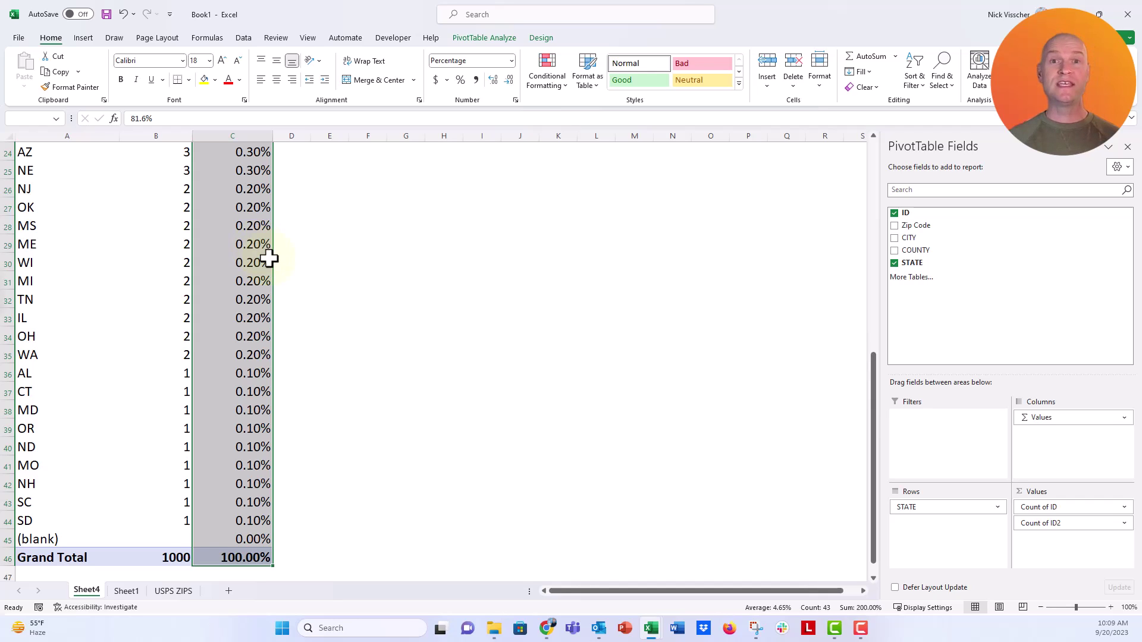
left_click(496, 81)
left_click(506, 82)
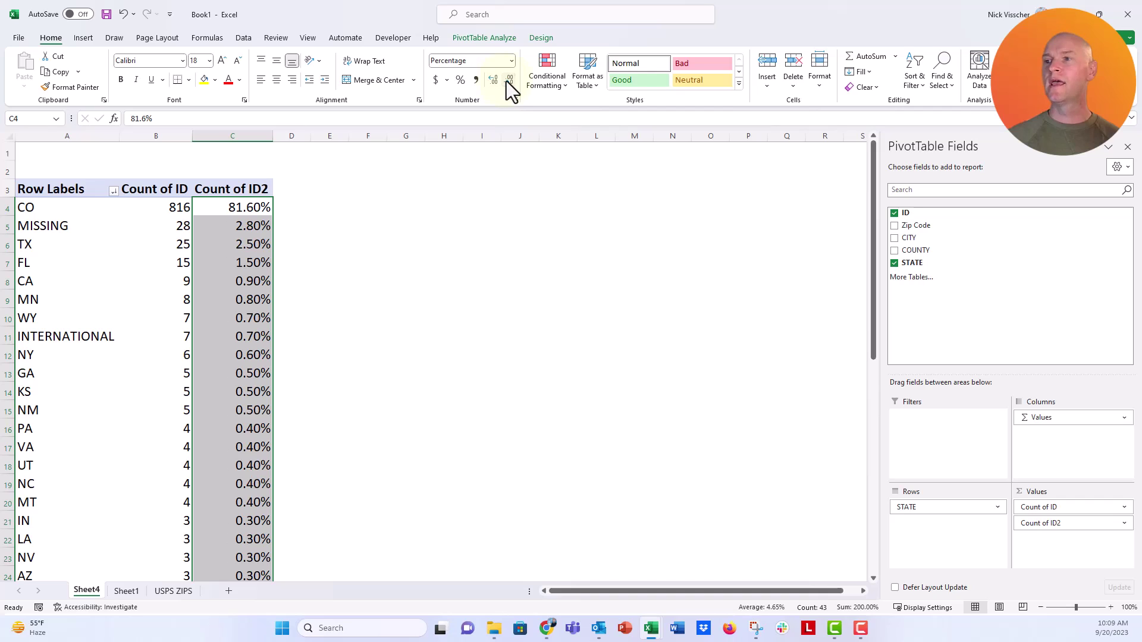
left_click(392, 424)
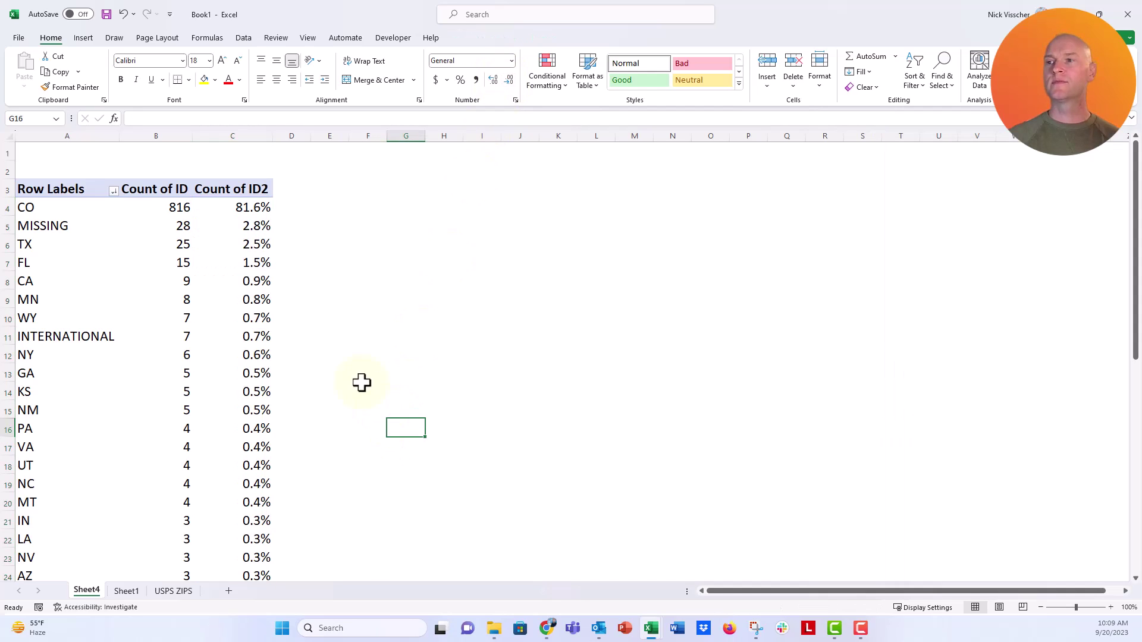
left_click(225, 203)
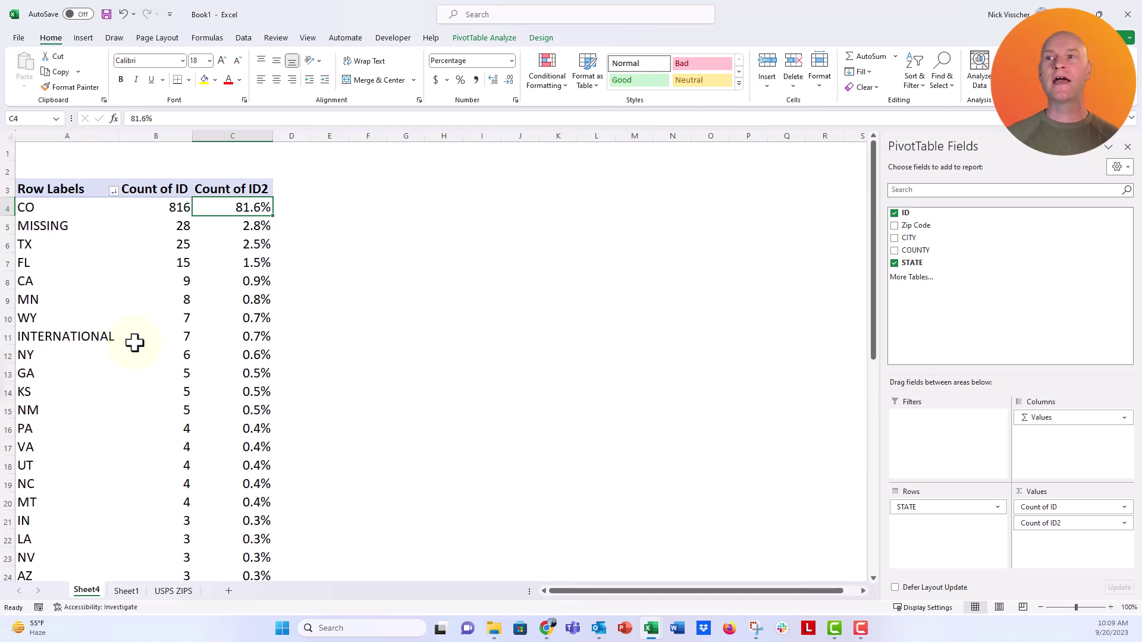
left_click(290, 185)
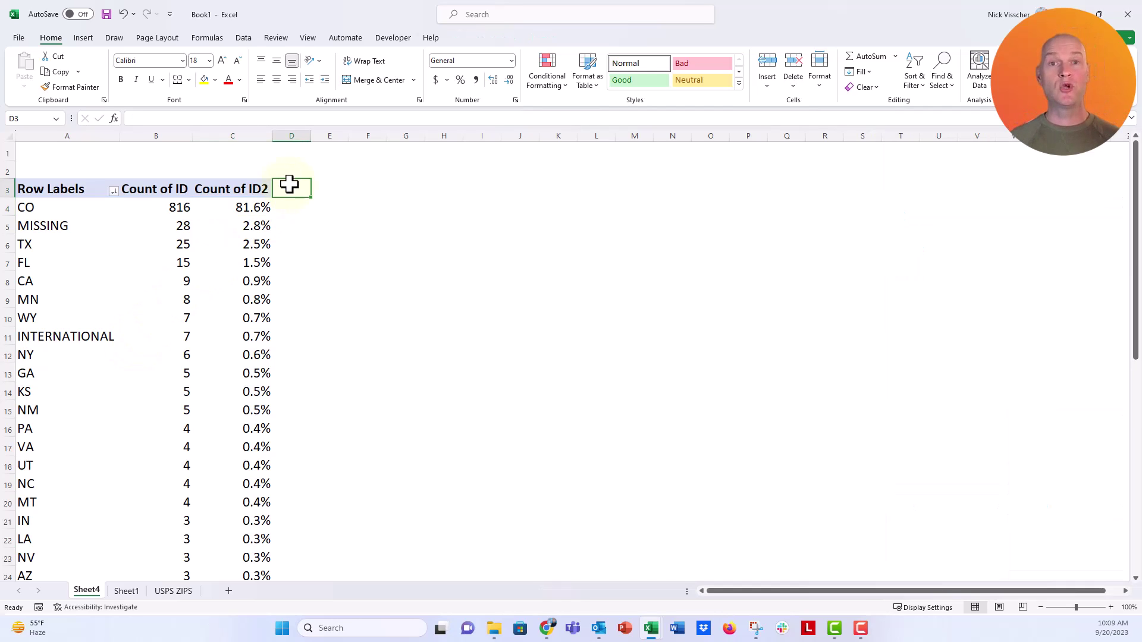